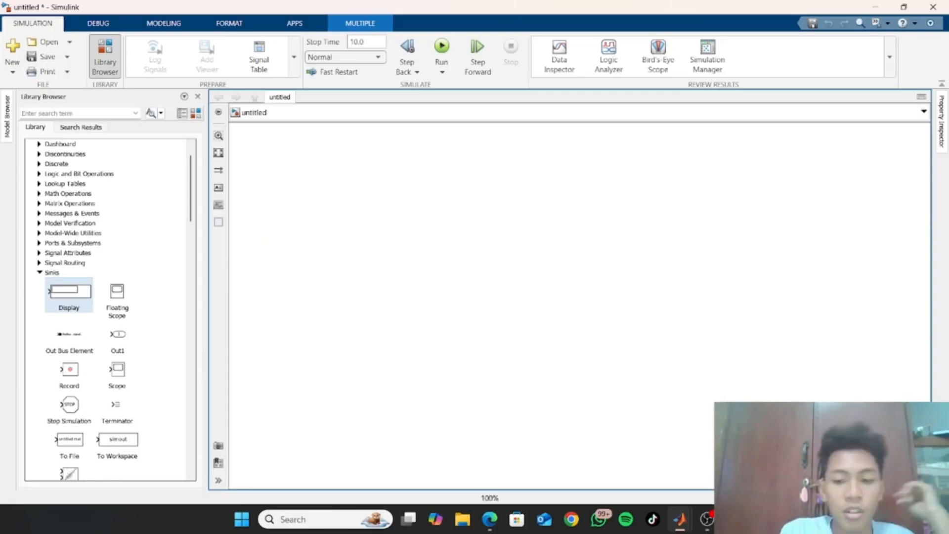
mouse_move(680, 519)
click(627, 476)
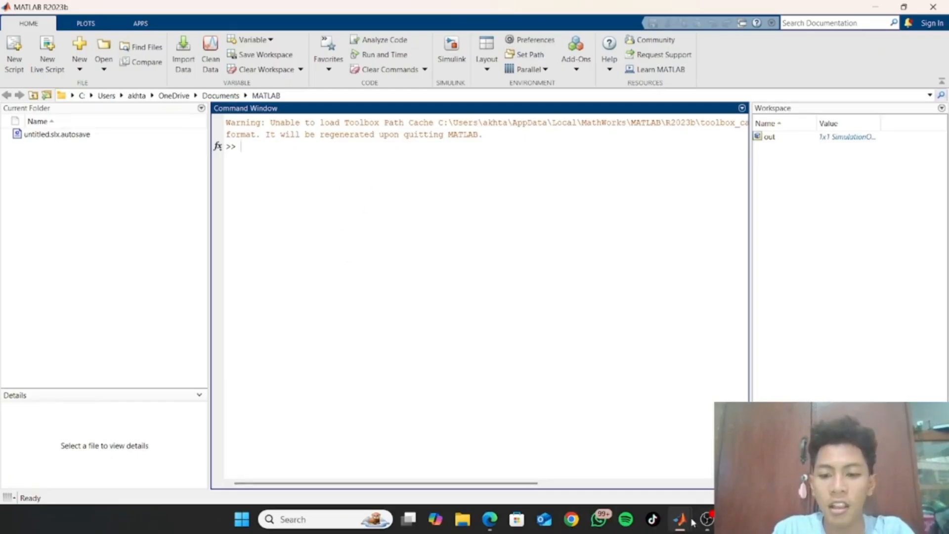
mouse_move(682, 519)
click(708, 479)
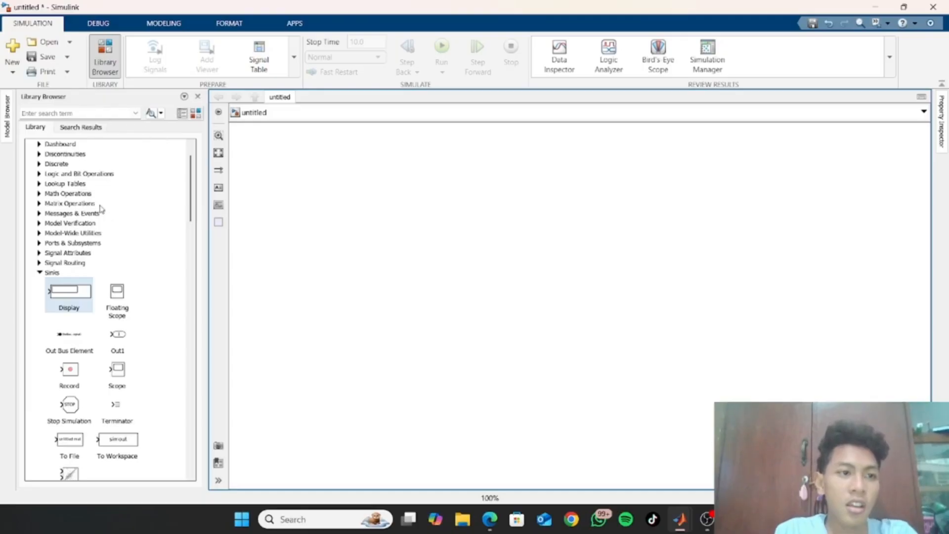
Step: Browse the Sinks and Sources block libraries for the available display and signal source blocks
scroll(101, 208, up, 1)
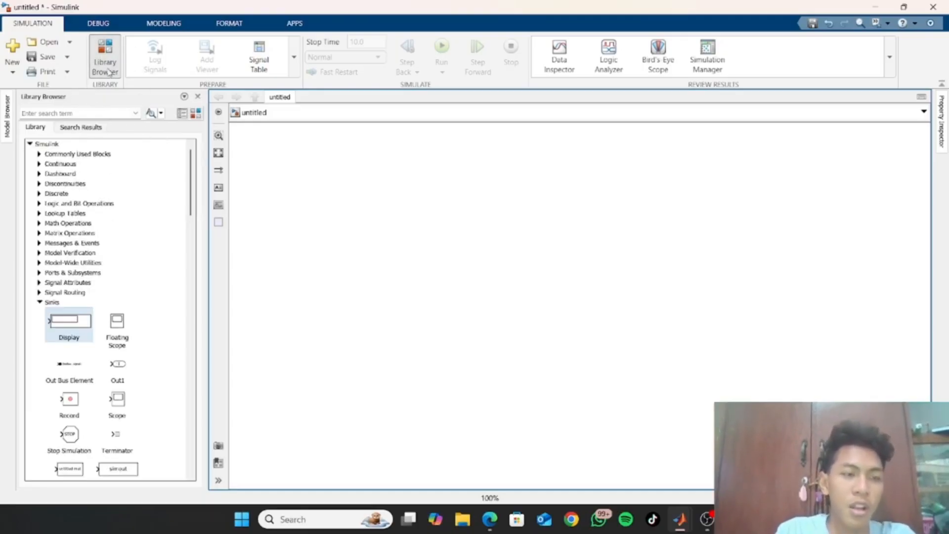
scroll(103, 254, down, 6)
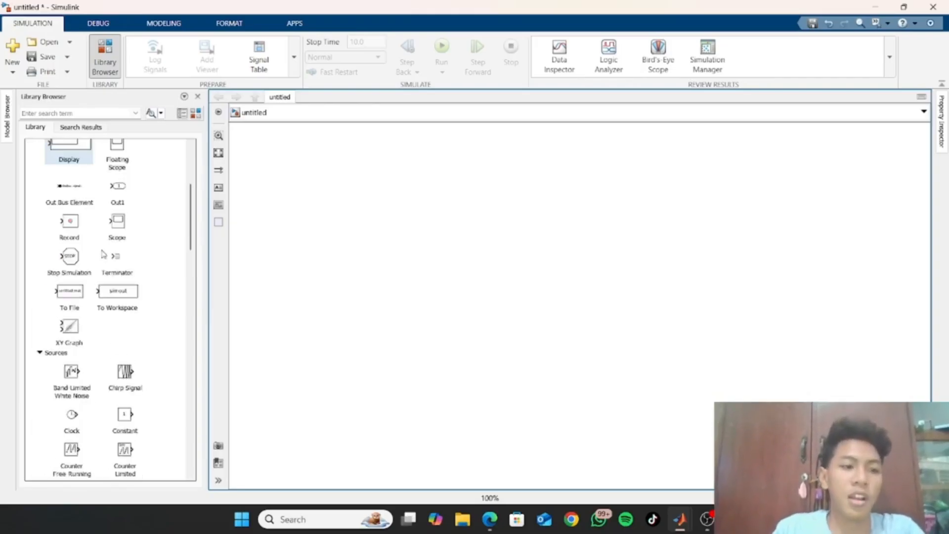
scroll(103, 254, up, 5)
scroll(102, 239, down, 8)
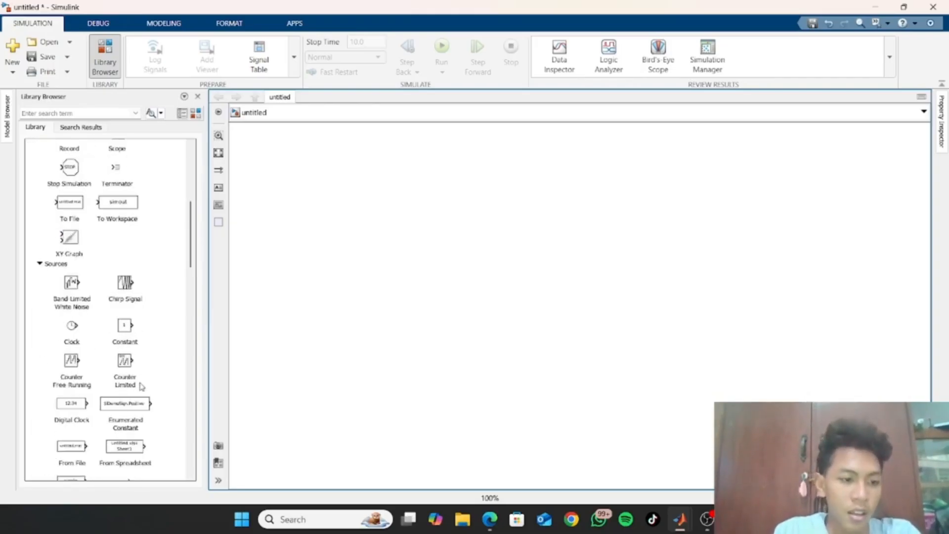
scroll(88, 296, down, 15)
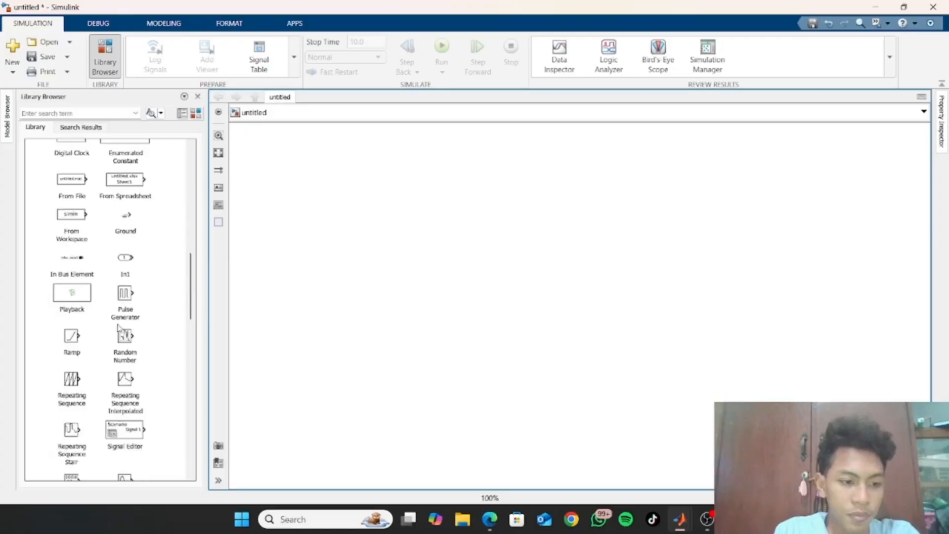
scroll(112, 326, up, 3)
scroll(111, 326, down, 4)
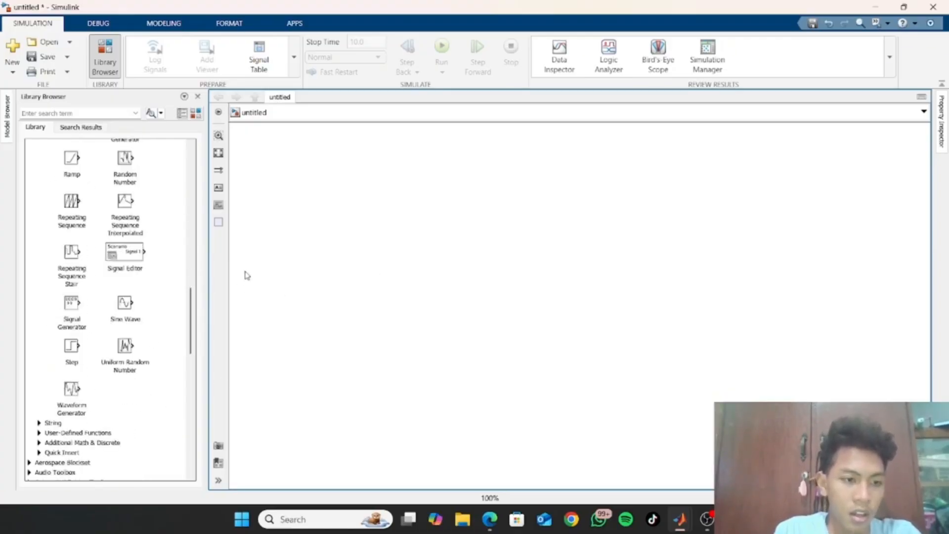
Step: Add a Sine Wave block from Simulink/Sources to the empty model canvas
double_click(323, 261)
text(s)
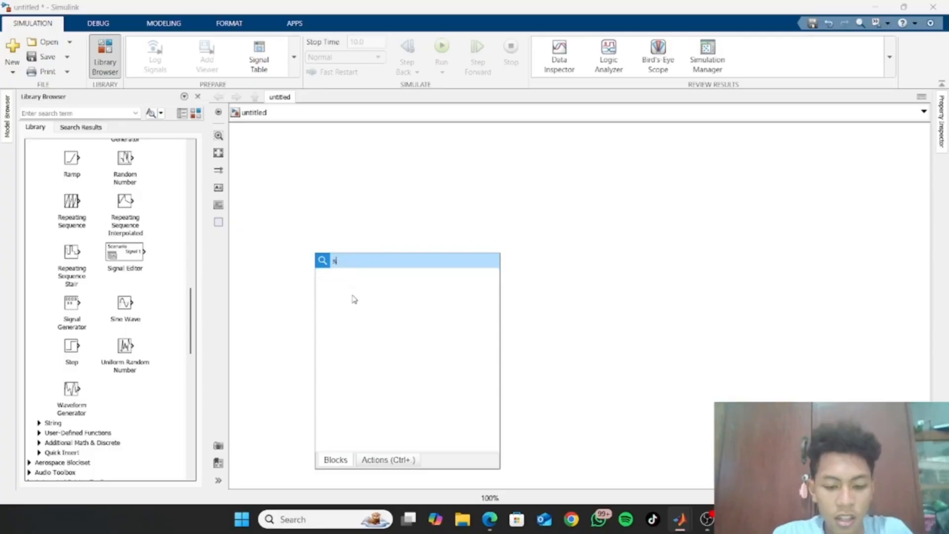
text(ine)
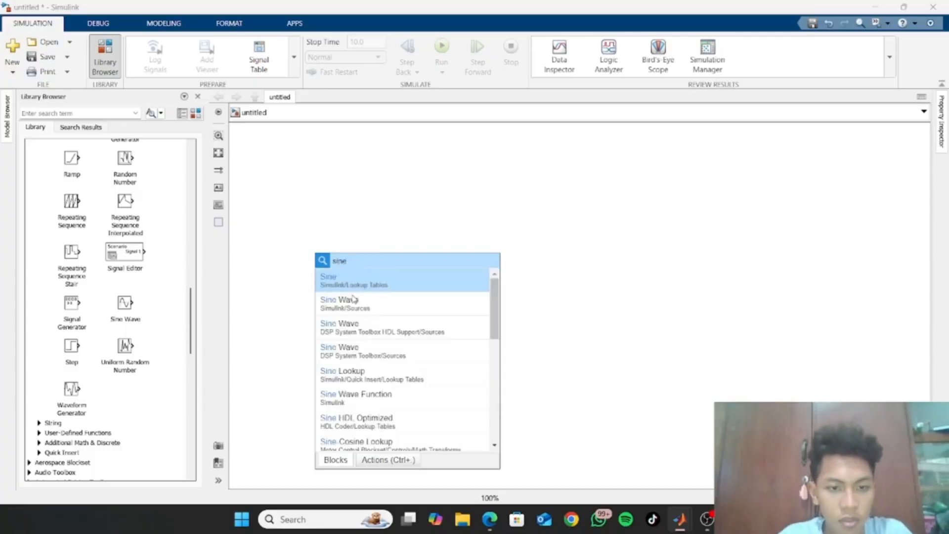
click(353, 299)
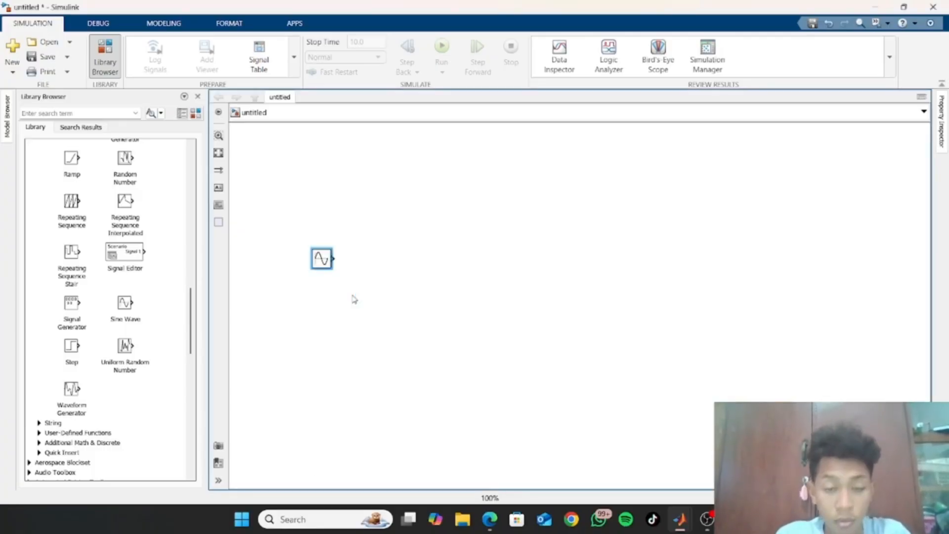
Step: Add a Scope block from Simulink/Sinks beside the Sine Wave block and connect the Sine Wave output to the Scope input
scroll(138, 225, up, 3)
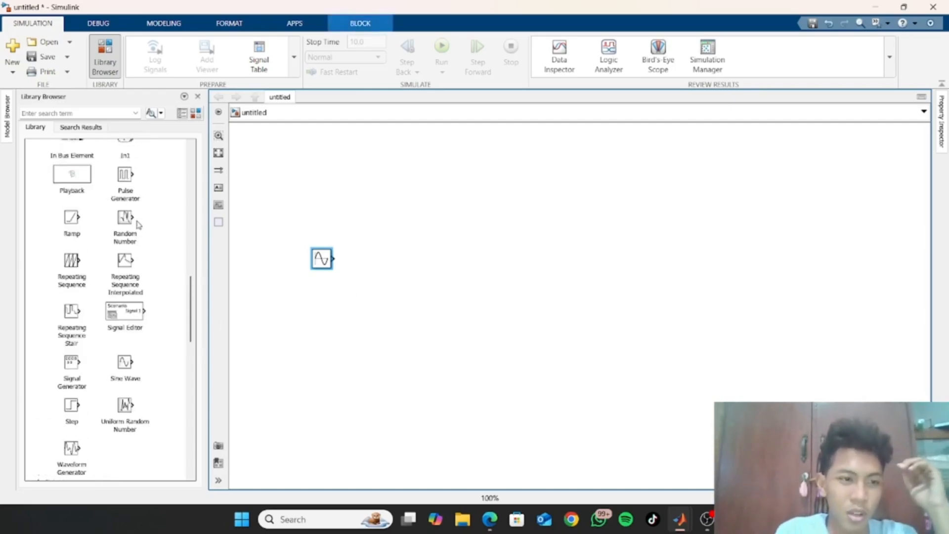
scroll(138, 225, up, 6)
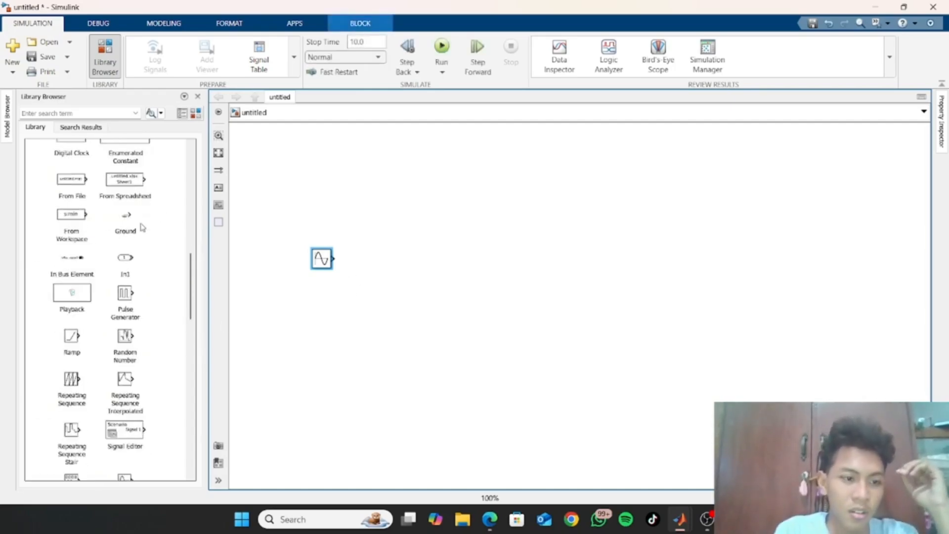
scroll(142, 227, down, 1)
scroll(143, 228, down, 2)
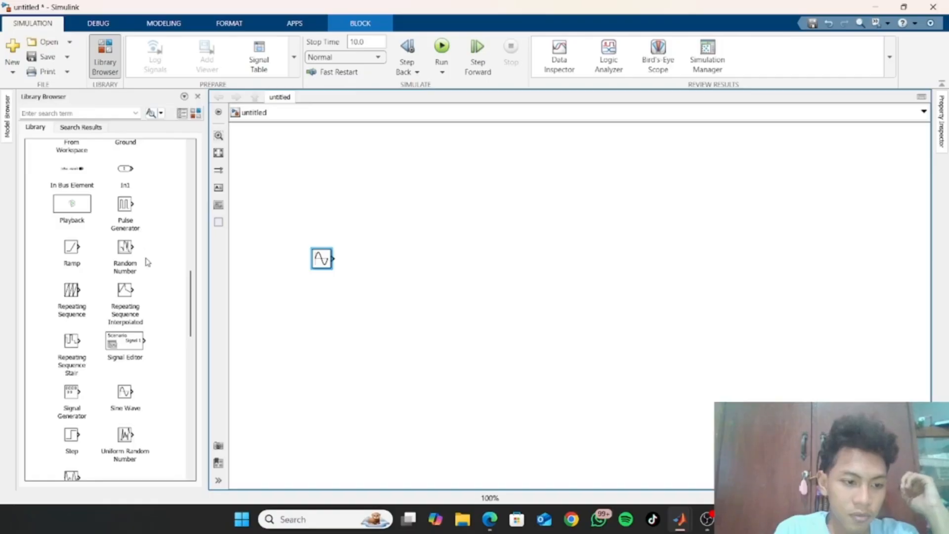
scroll(148, 262, down, 1)
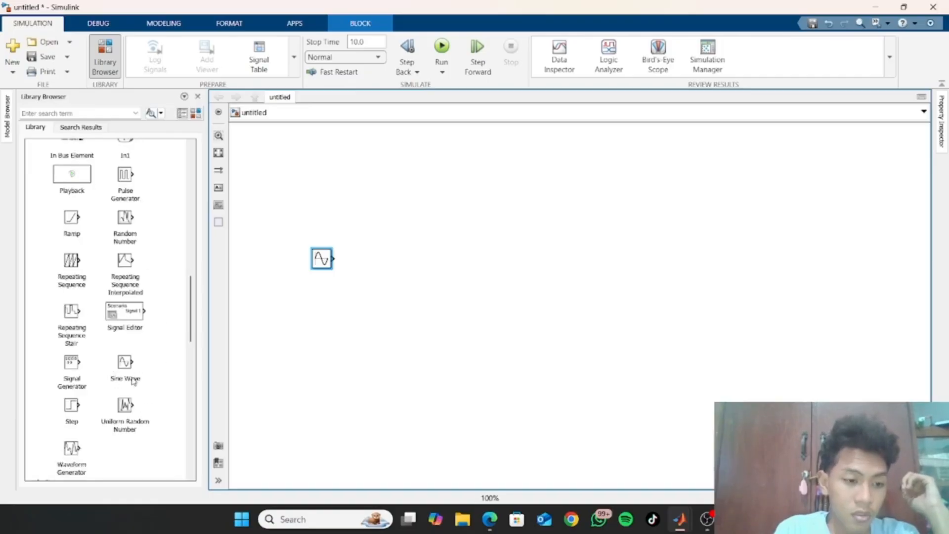
scroll(132, 381, up, 11)
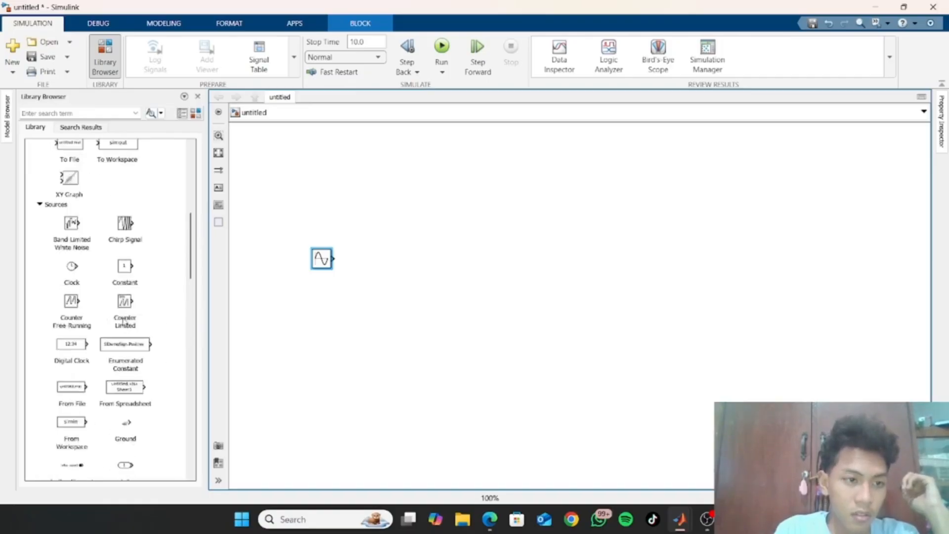
scroll(129, 287, up, 7)
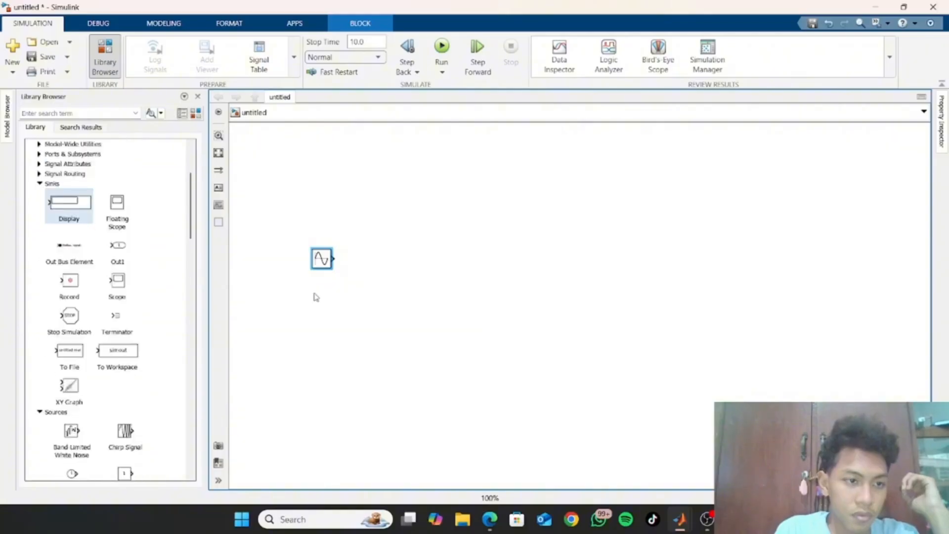
double_click(411, 257)
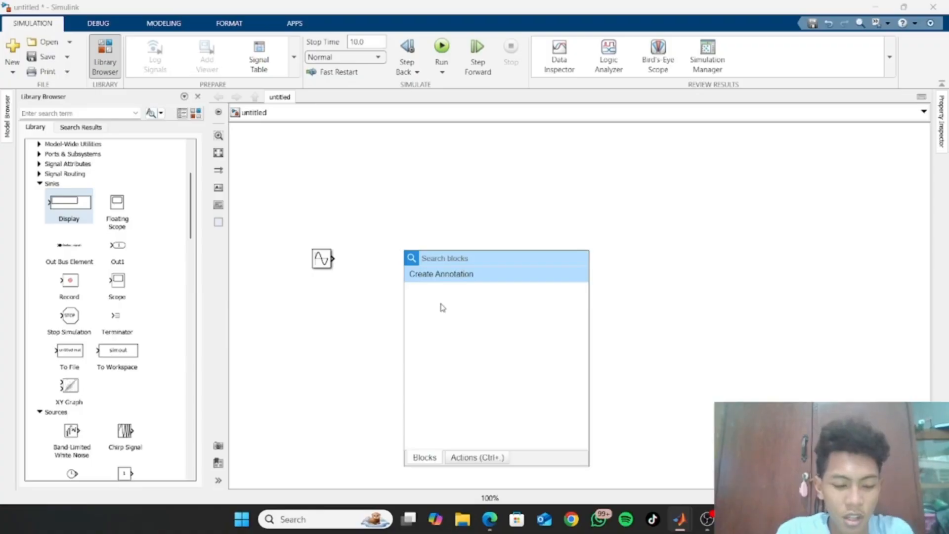
text(scopd)
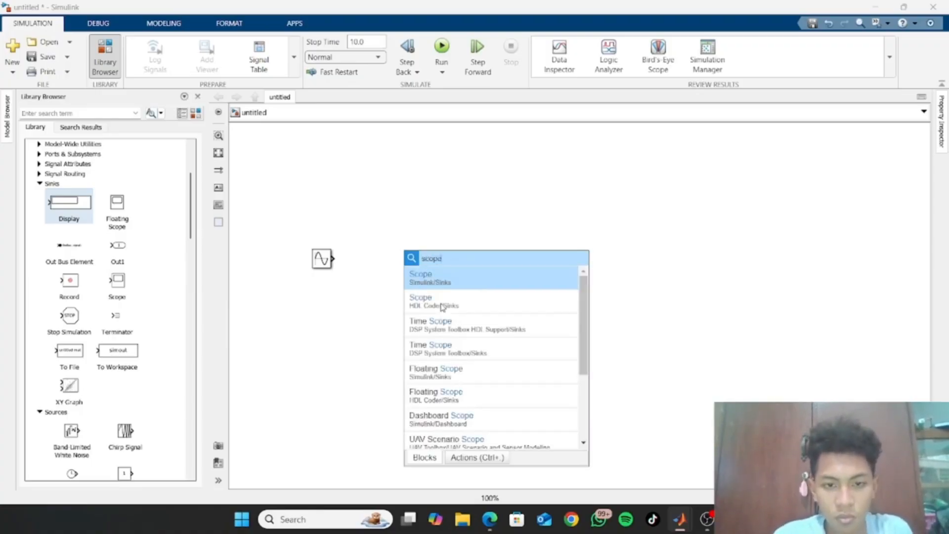
key(Return)
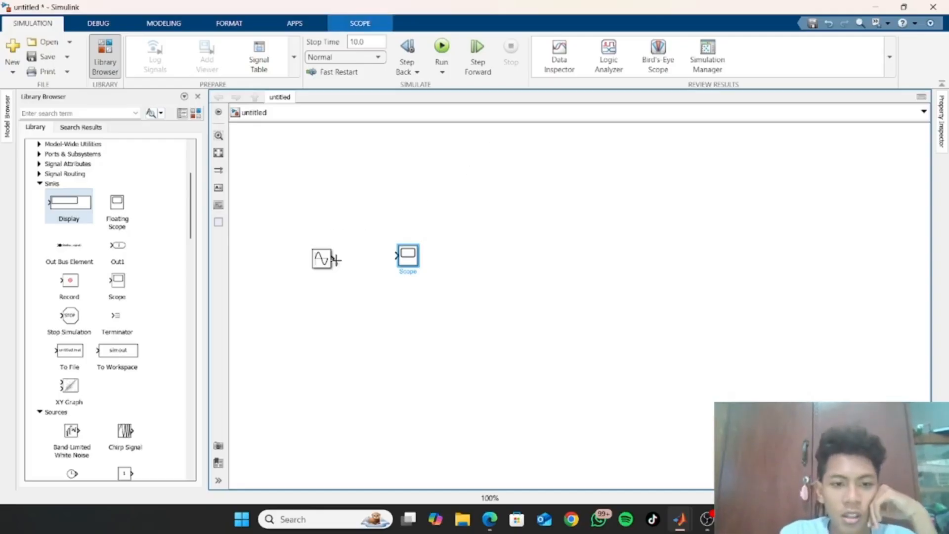
mouse_move(334, 258)
mouse_down()
mouse_move(441, 258)
mouse_move(397, 256)
mouse_move(408, 258)
mouse_up()
click(538, 258)
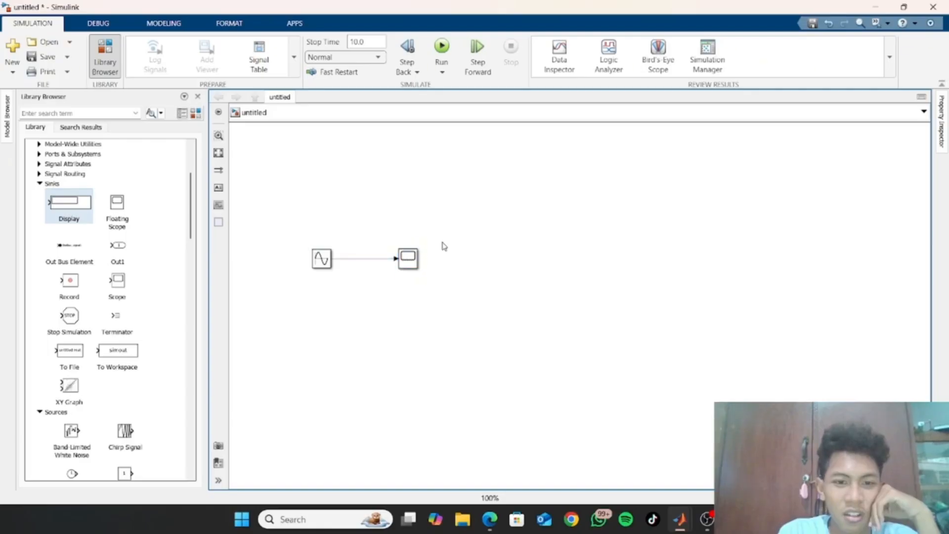
Step: Run the simulation and inspect the Scope plot and the Sine Wave block's parameters
click(441, 53)
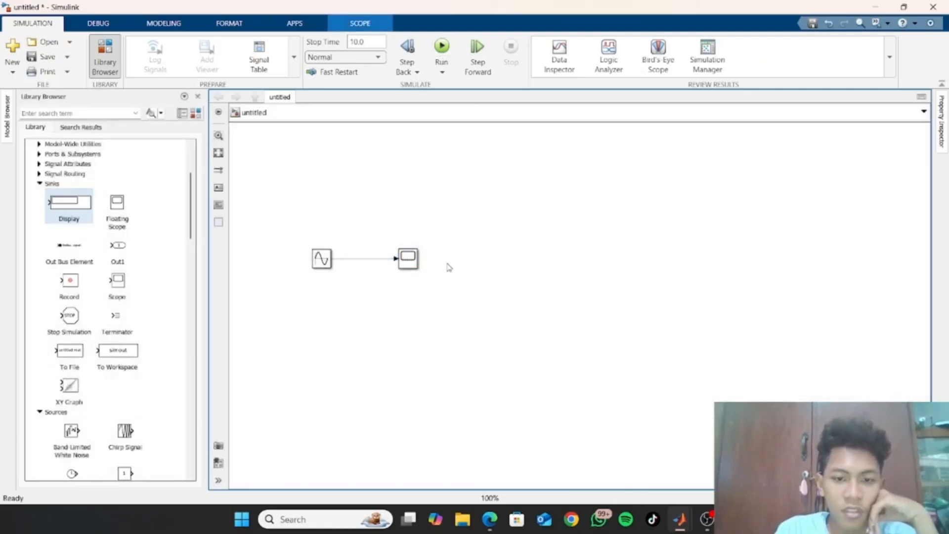
double_click(404, 258)
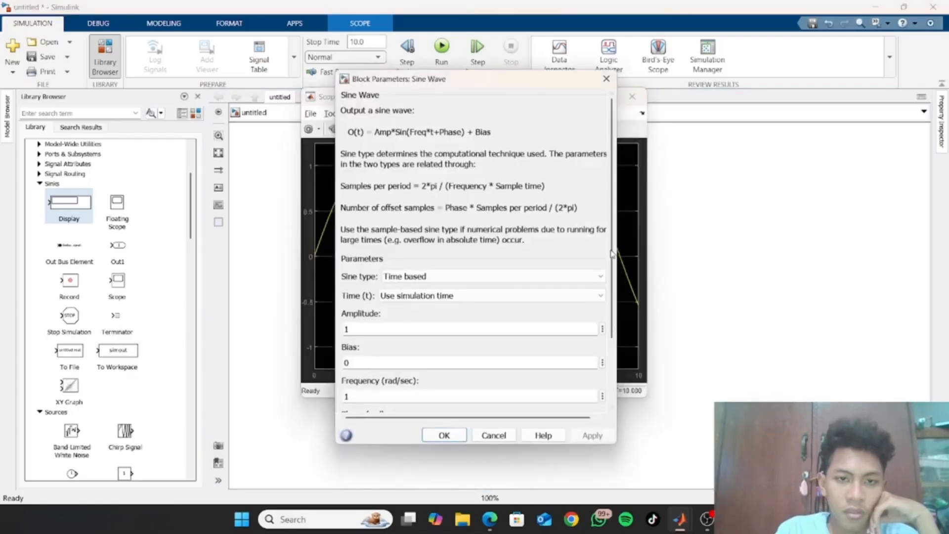
click(607, 79)
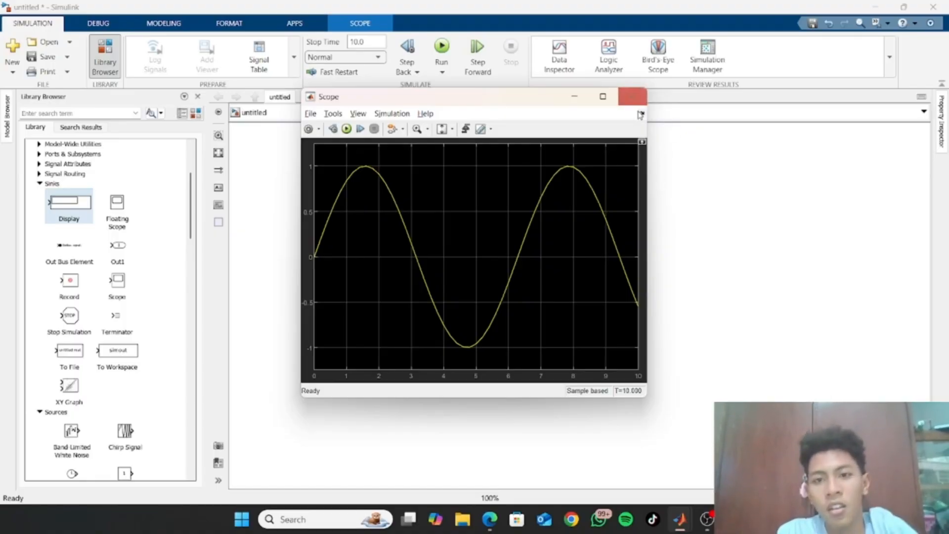
click(633, 97)
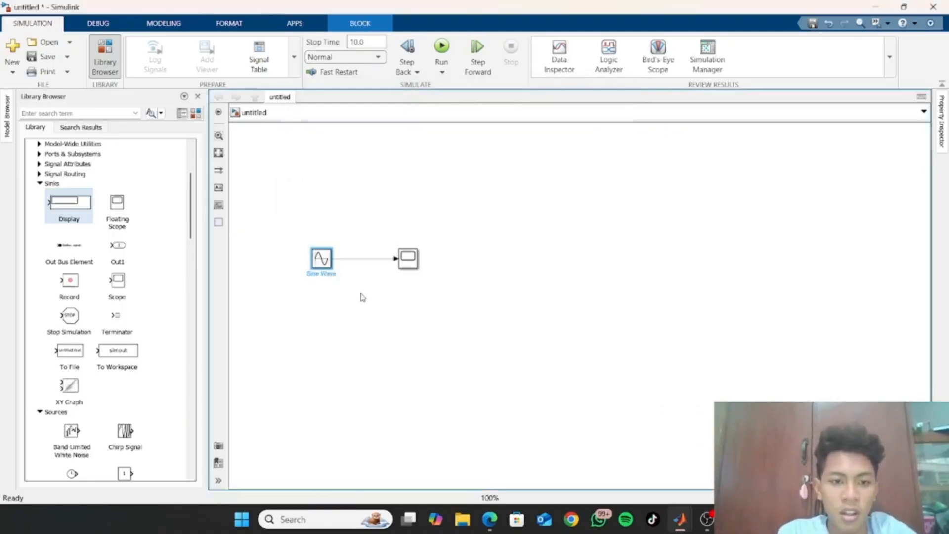
click(369, 295)
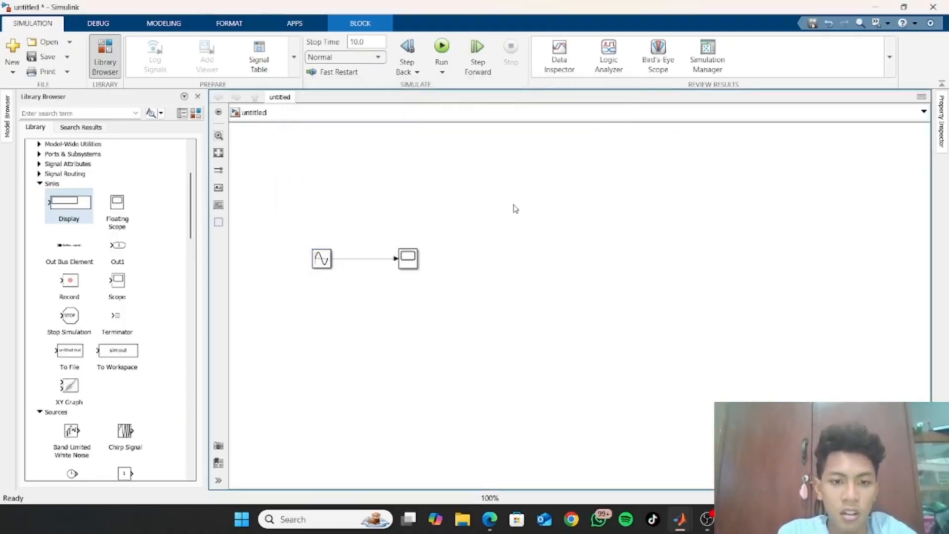
Step: Add a Simulink Gain block on the empty canvas above the connected Sine Wave and Scope
double_click(463, 174)
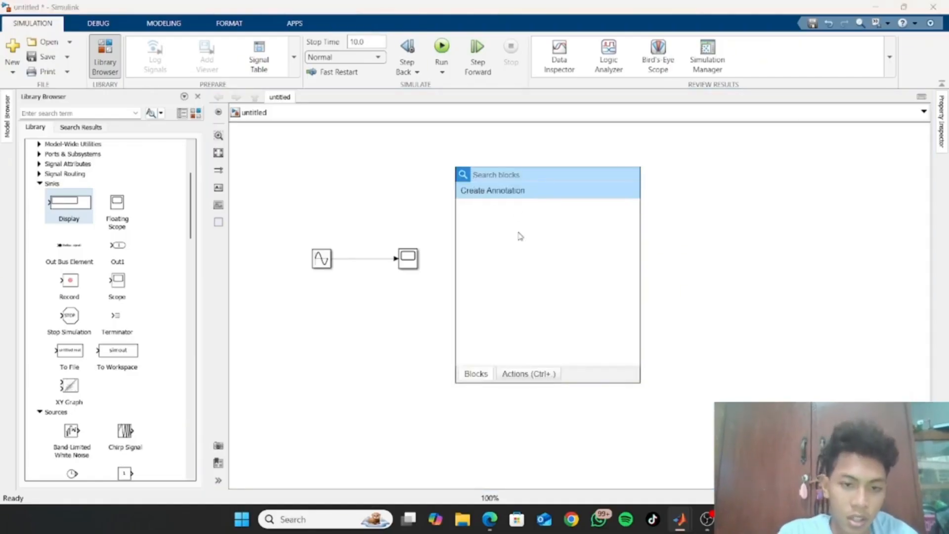
text(gai)
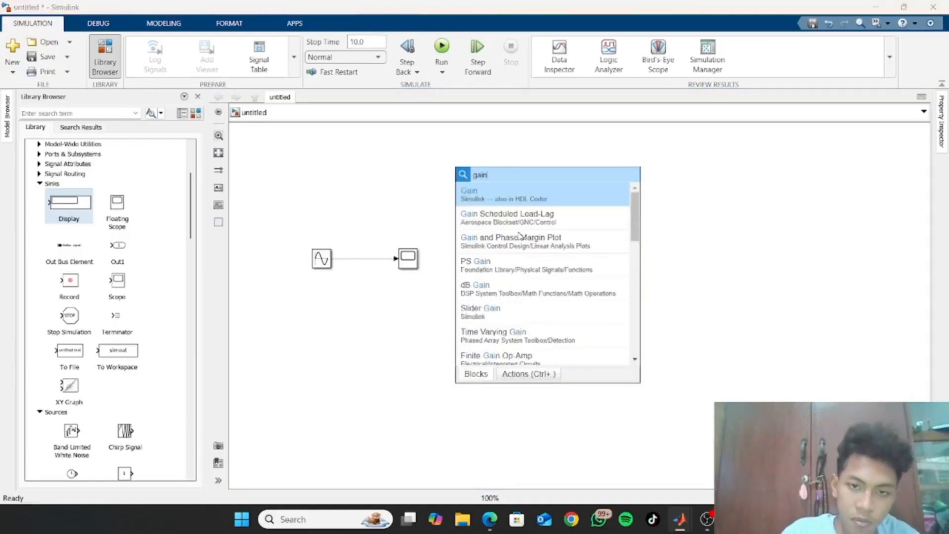
text(n)
key(Return)
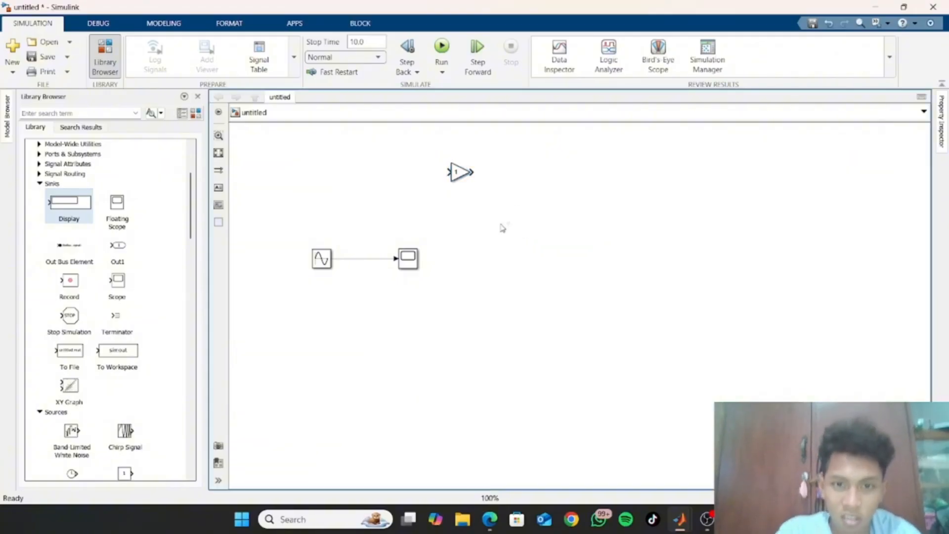
Step: Add a Simulink Mux block on the empty canvas beside the Gain block
scroll(121, 330, down, 3)
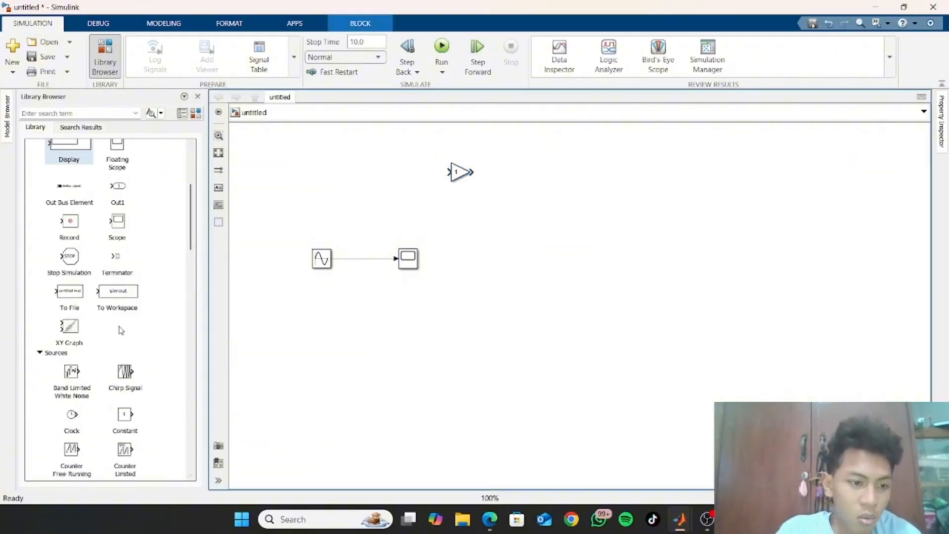
scroll(121, 331, down, 10)
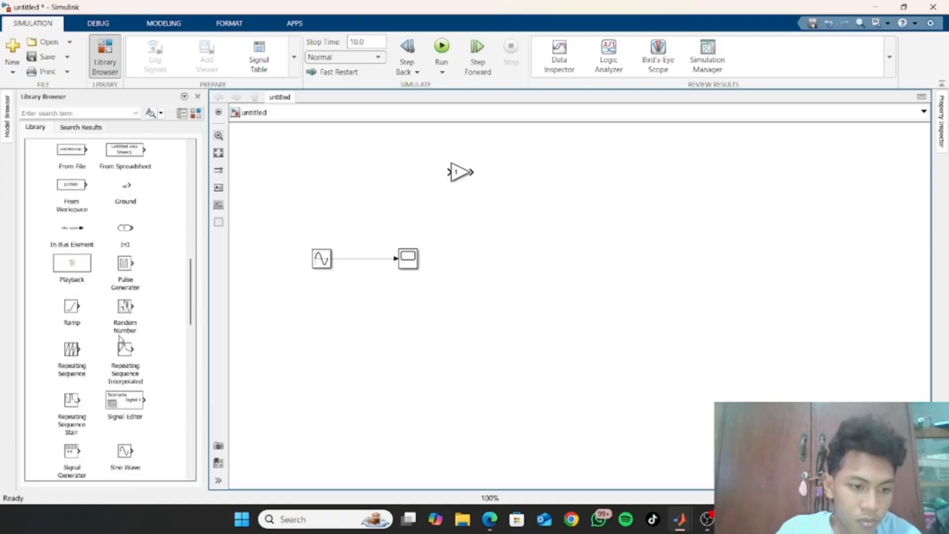
scroll(120, 341, down, 10)
scroll(155, 379, up, 6)
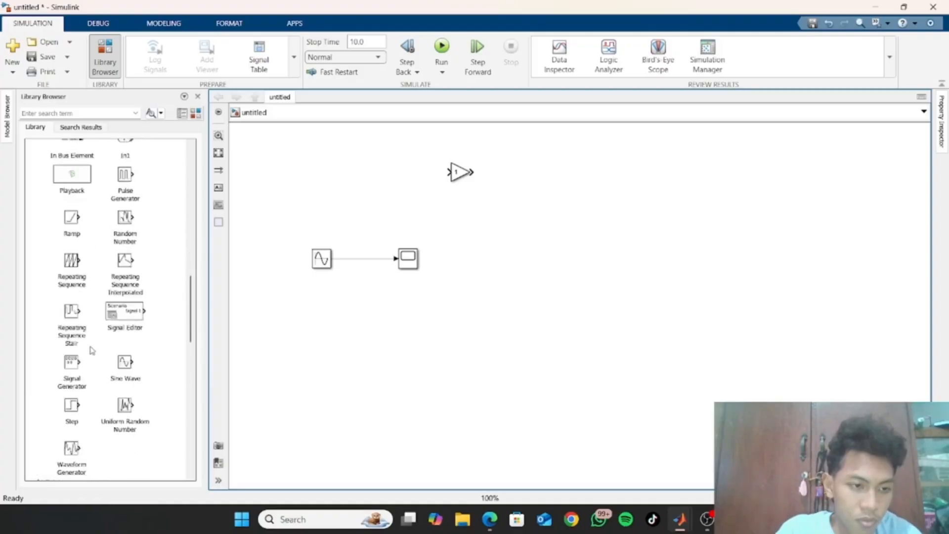
double_click(554, 200)
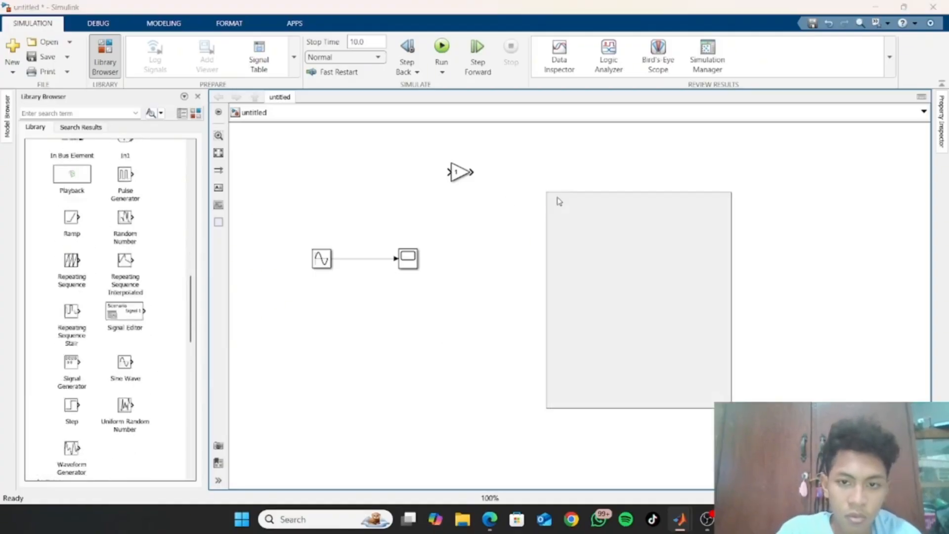
text(muk)
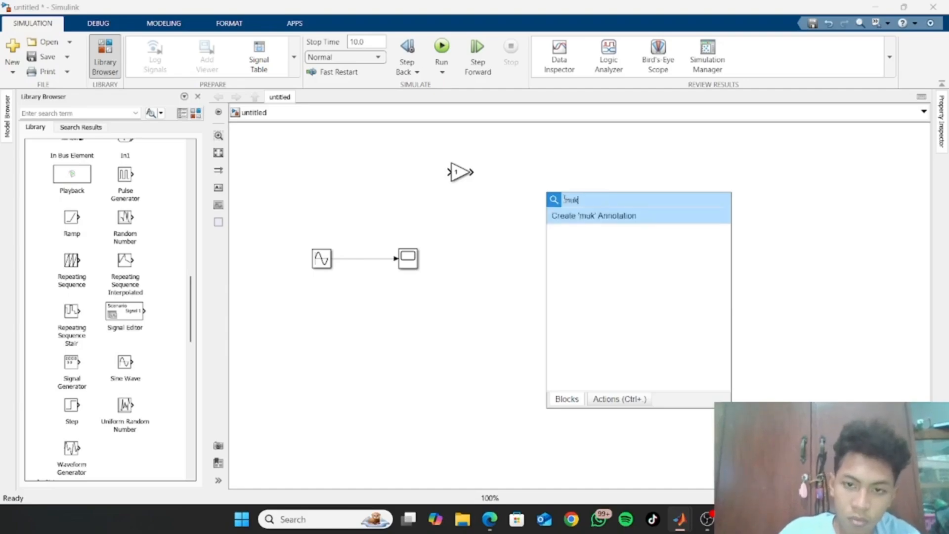
key(BackSpace)
text(x)
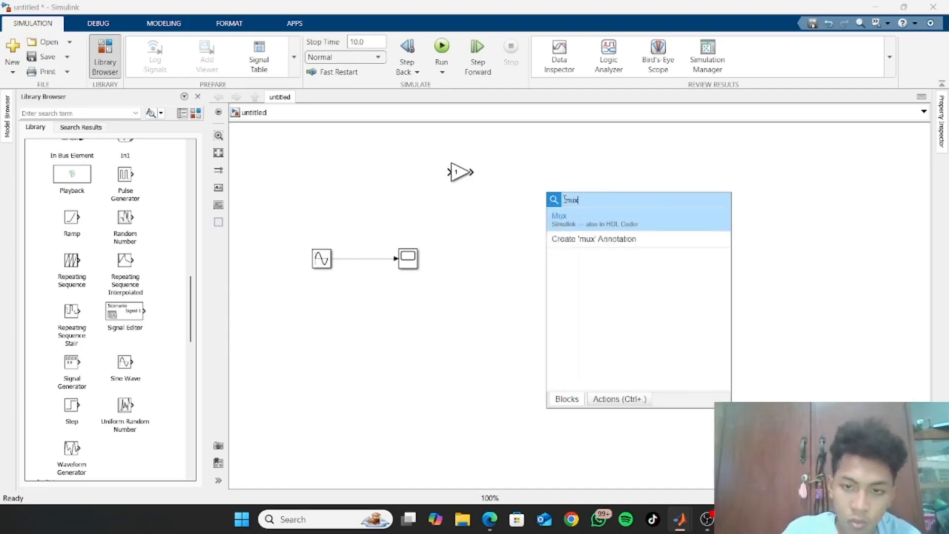
key(Return)
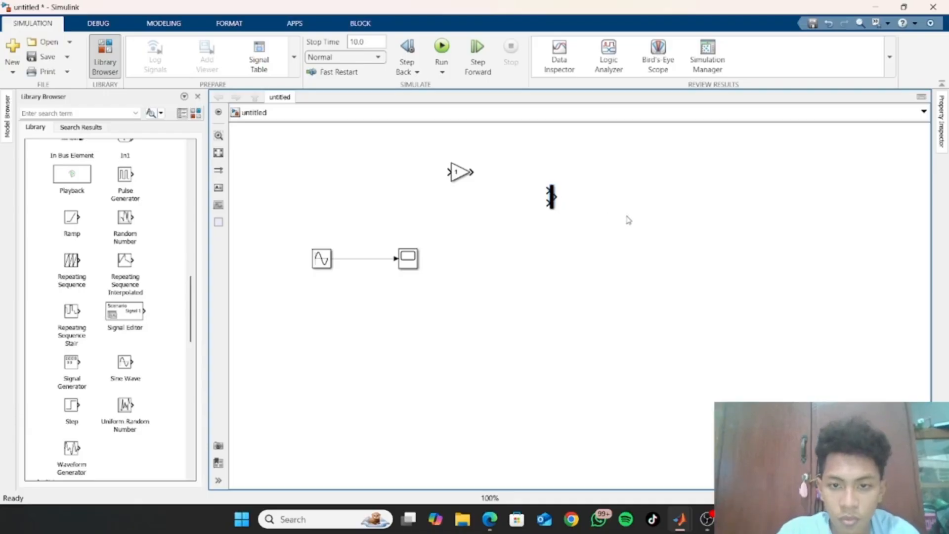
Step: Move the Gain block level with the Mux's upper input and add a Scope block from Simulink/Sinks just beyond the Mux output
click(460, 171)
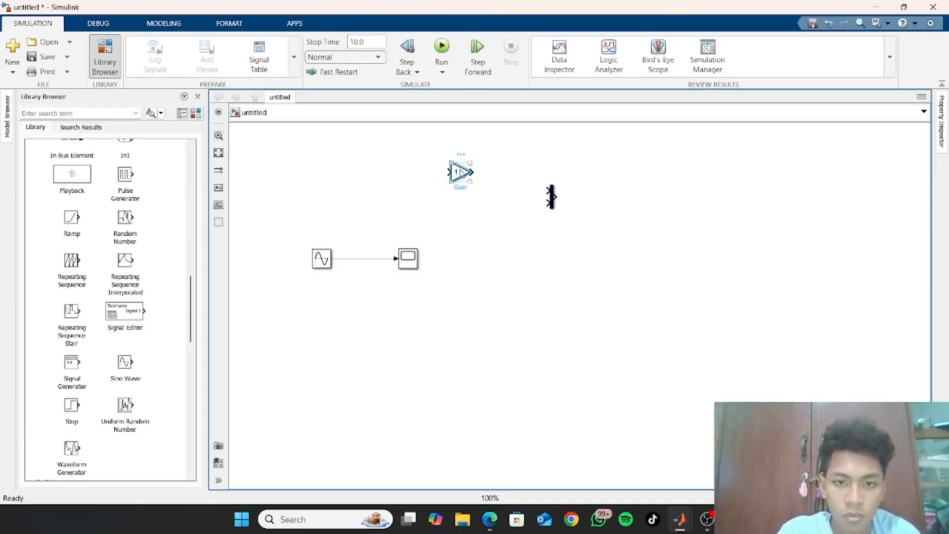
drag(460, 171, 451, 191)
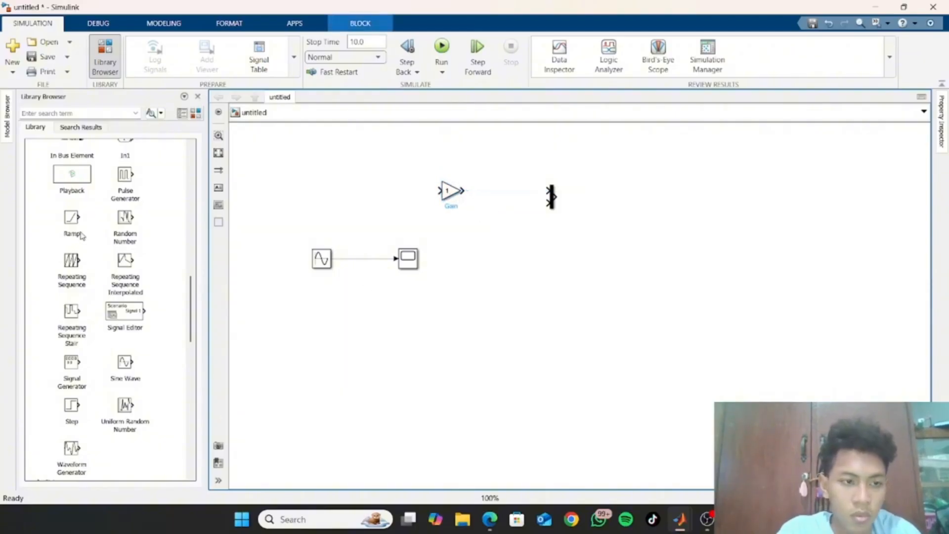
scroll(115, 261, up, 3)
scroll(115, 260, up, 9)
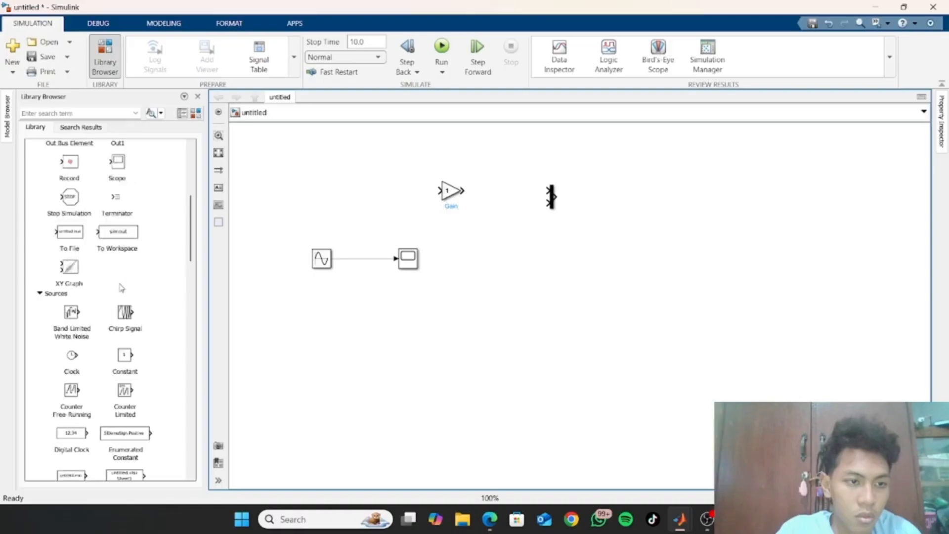
scroll(123, 303, up, 2)
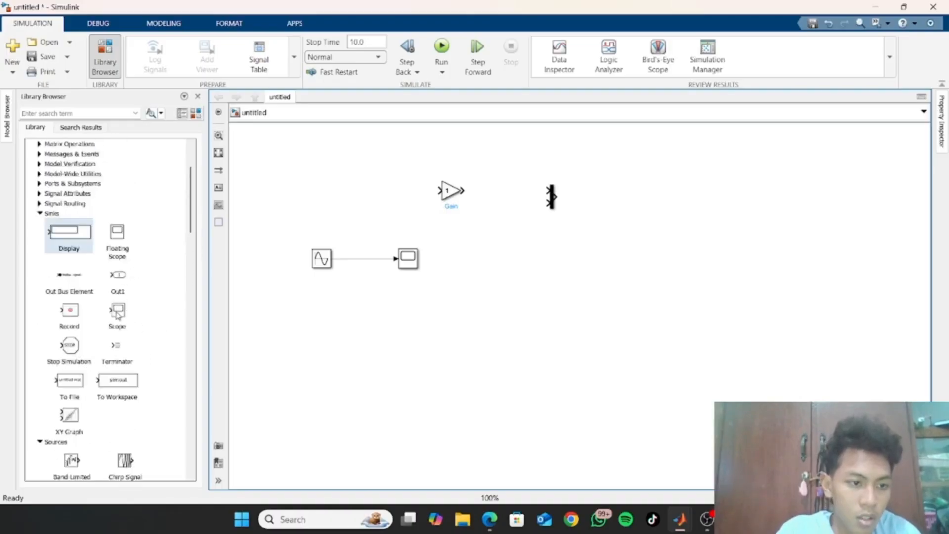
click(116, 311)
drag(125, 301, 597, 200)
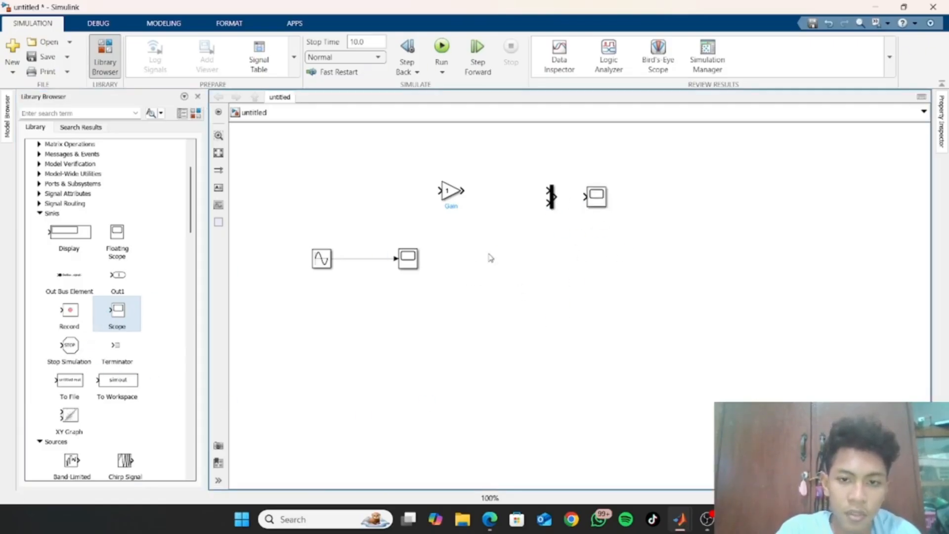
scroll(110, 318, down, 4)
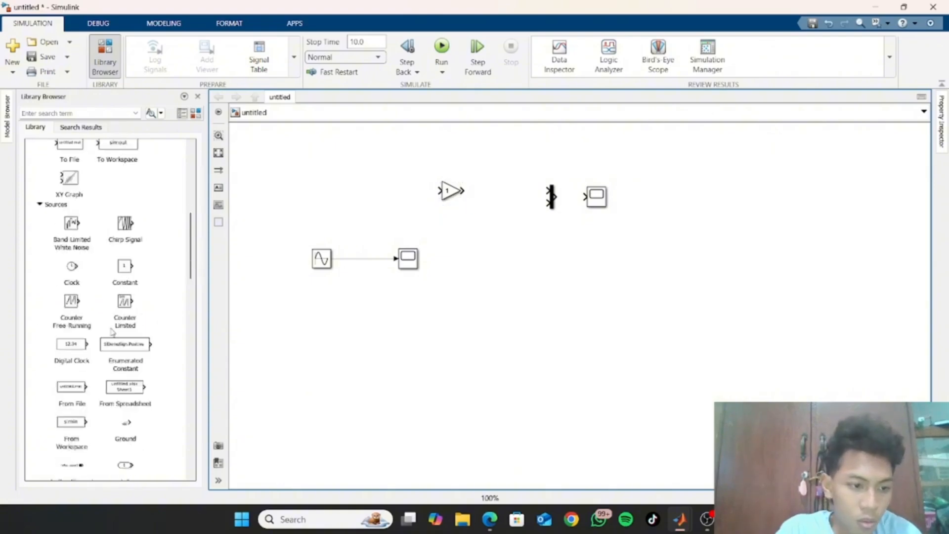
scroll(112, 332, down, 5)
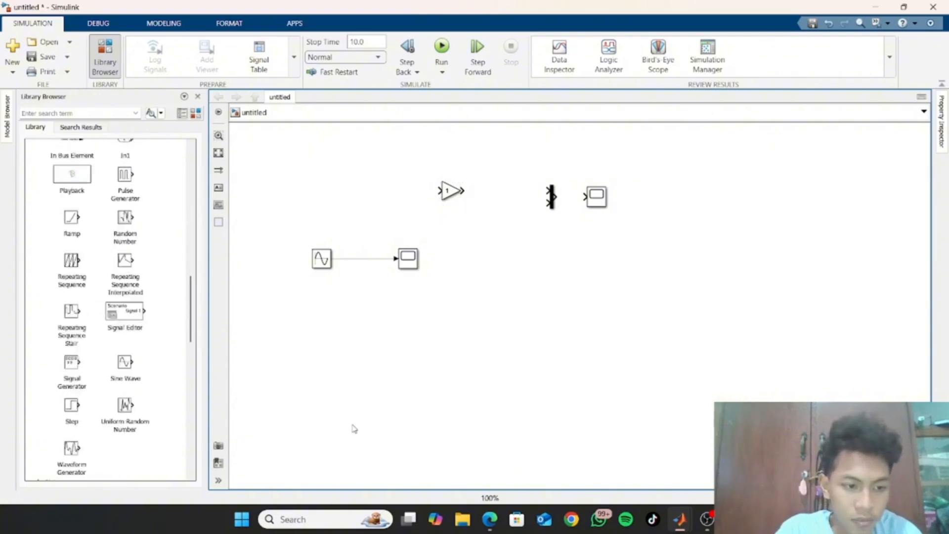
scroll(354, 428, down, 1)
mouse_move(692, 520)
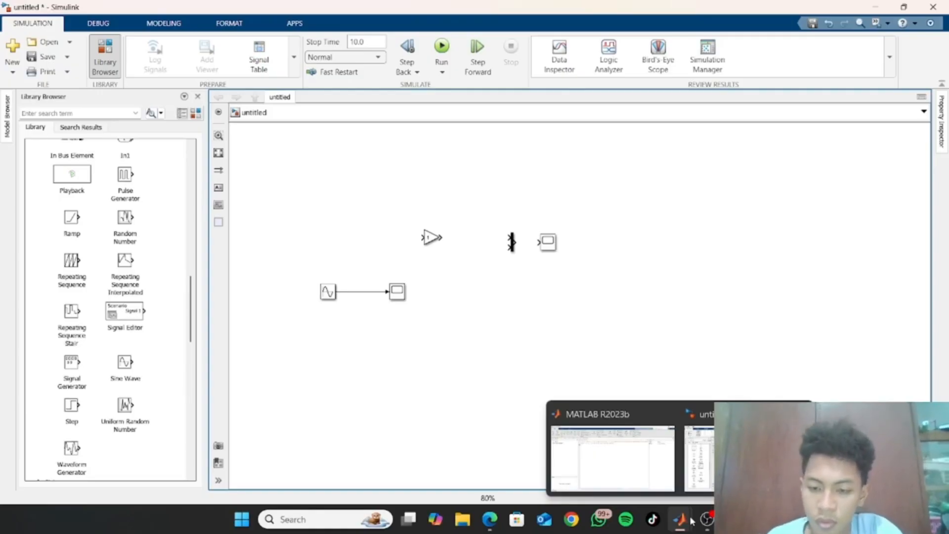
click(707, 520)
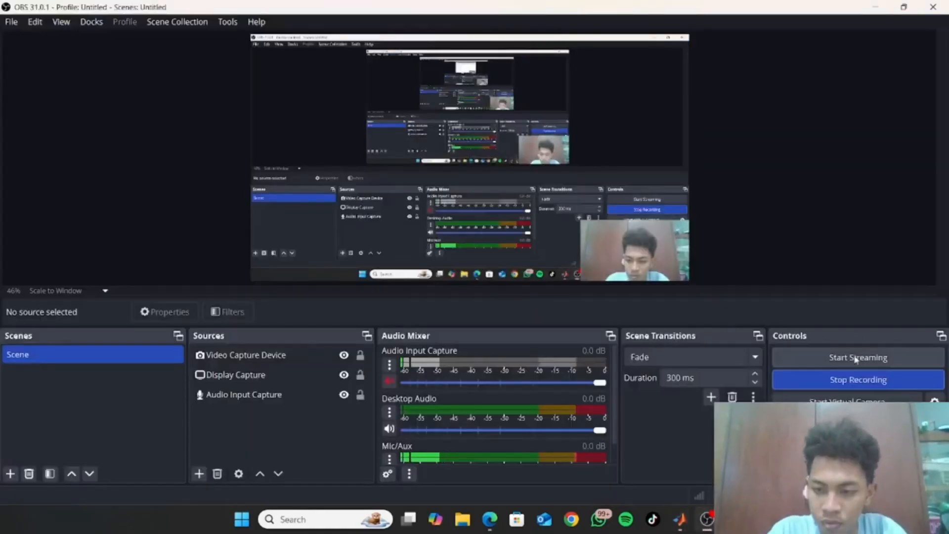
click(869, 379)
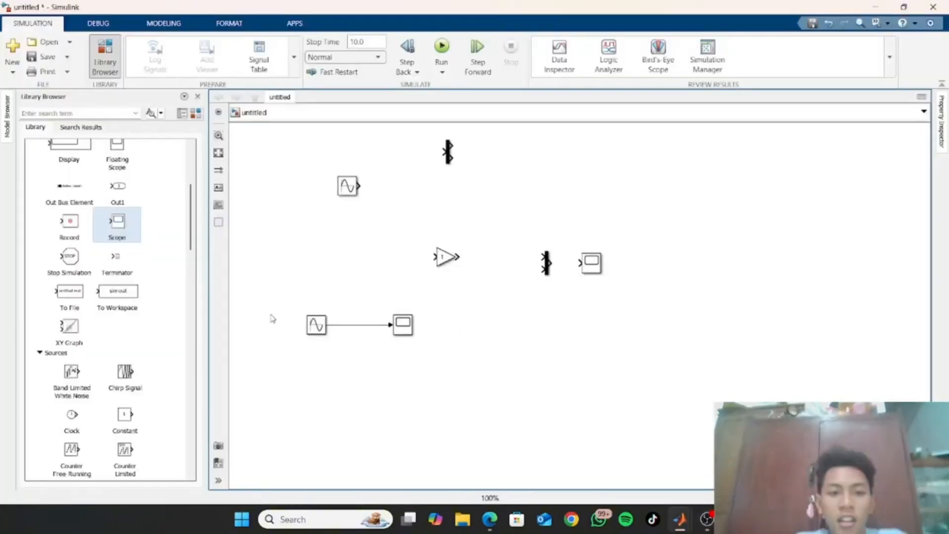
Step: Align the unconnected Sine Wave block with the Gain input and move the Mux closer to the Gain block
click(354, 196)
drag(354, 195, 364, 257)
click(390, 278)
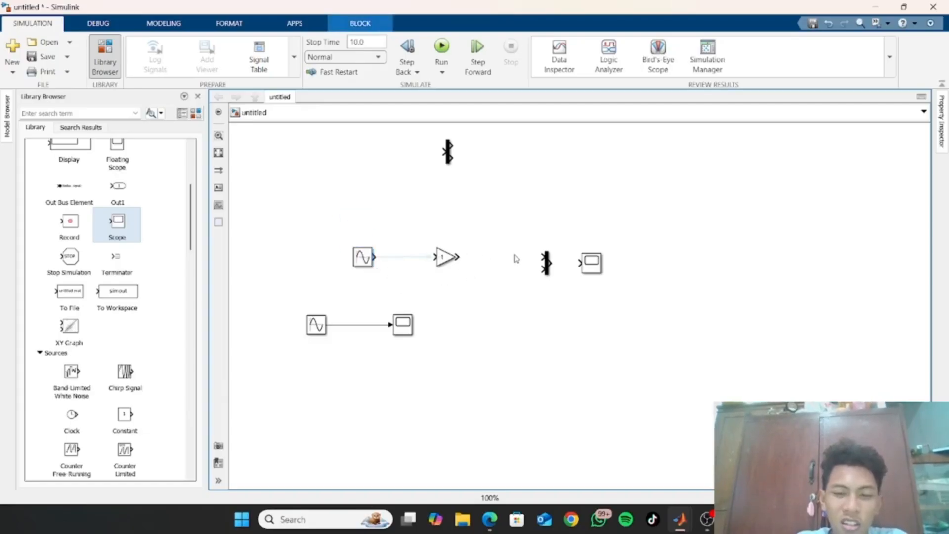
drag(550, 262, 526, 262)
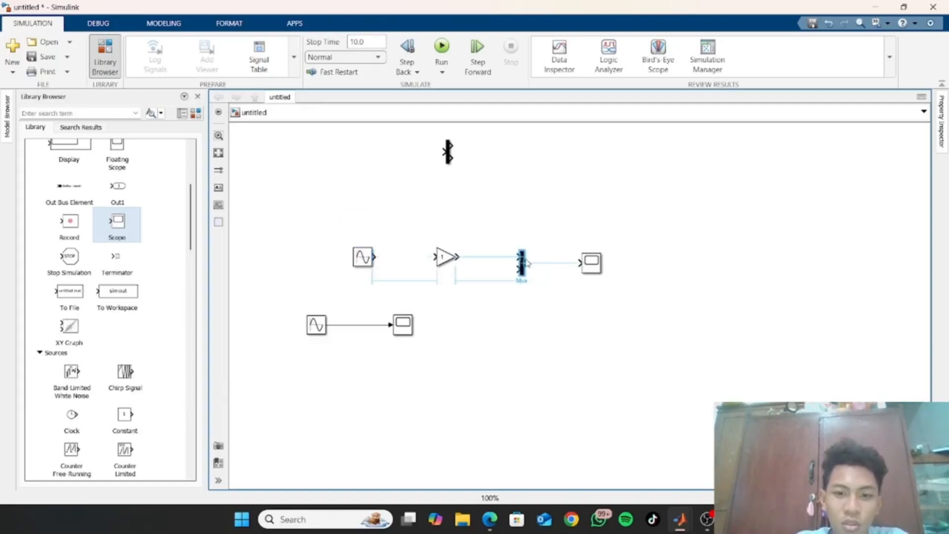
click(561, 315)
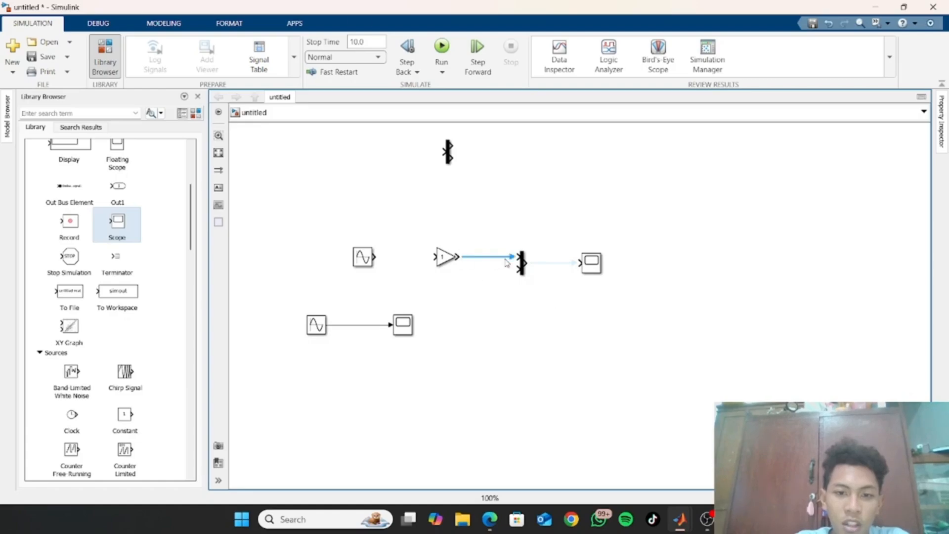
Step: Connect the Sine Wave through the Gain to the upper Mux input, branch it to the lower input, and connect the Mux to its Scope
click(507, 263)
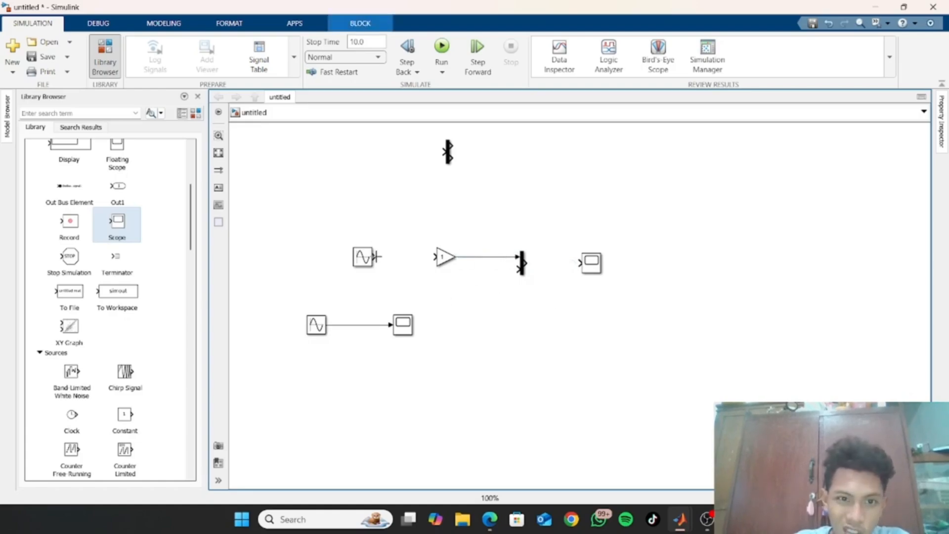
drag(377, 256, 435, 256)
click(401, 260)
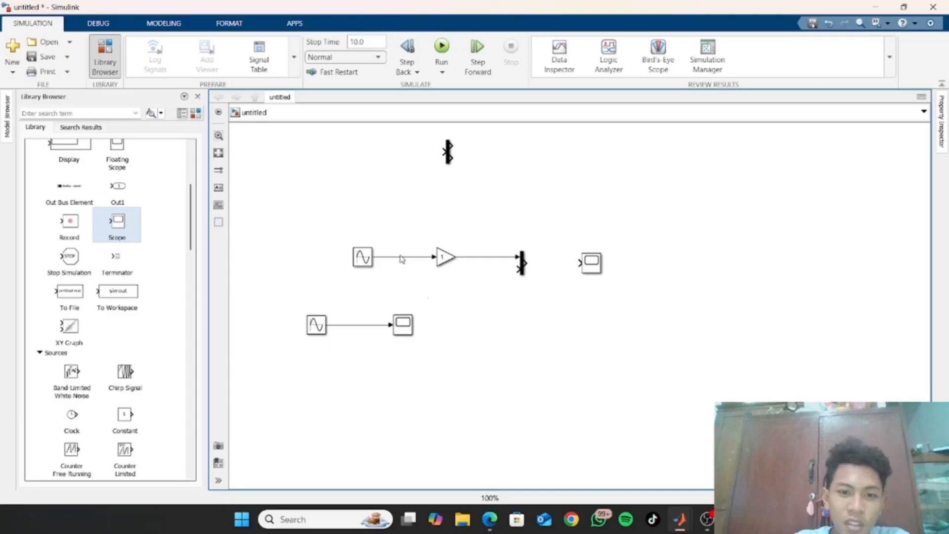
click(403, 257)
drag(405, 258, 574, 265)
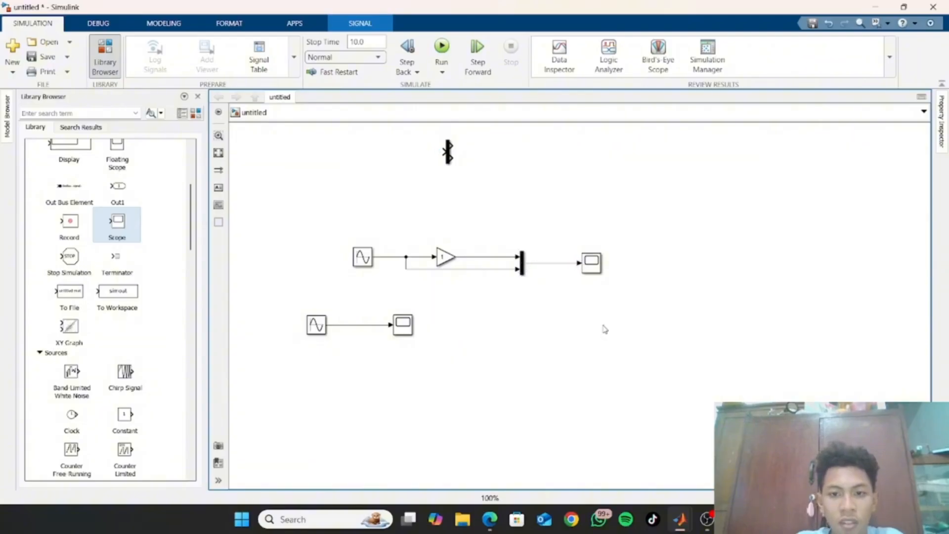
Step: Run the simulation and inspect the plot of the Scope connected to the Mux
click(440, 51)
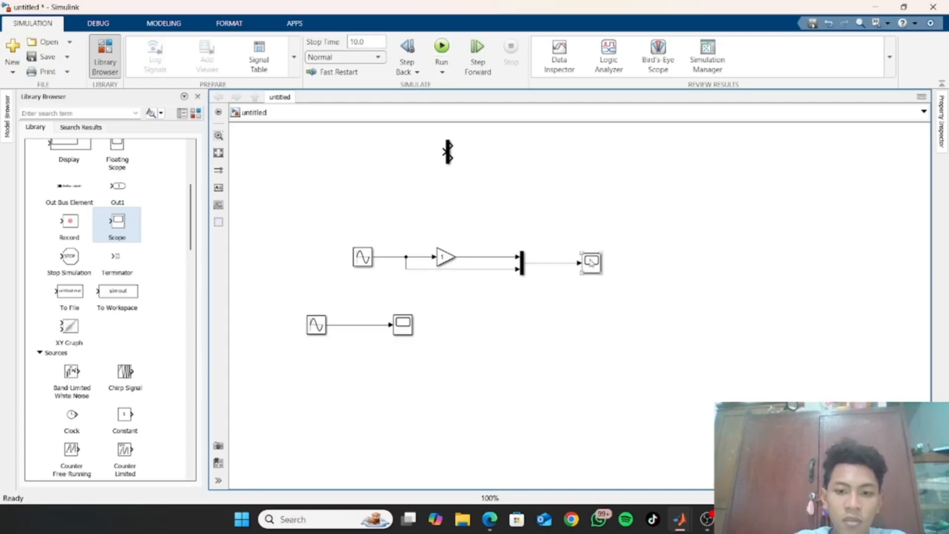
click(592, 262)
double_click(592, 262)
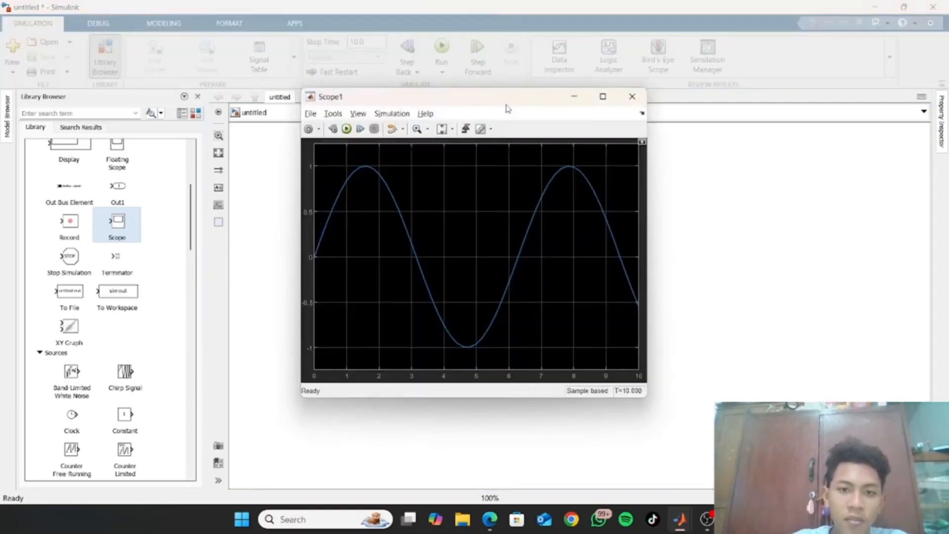
drag(507, 109, 447, 147)
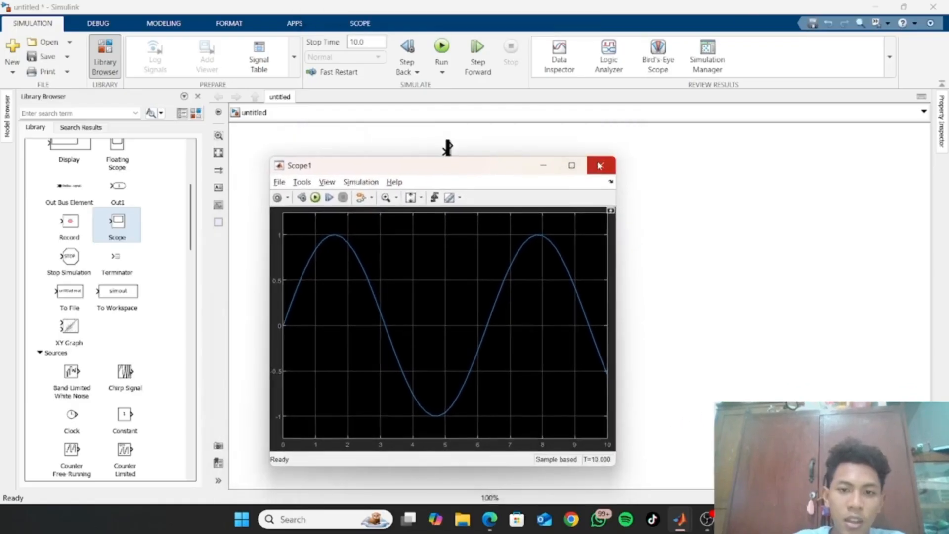
click(600, 166)
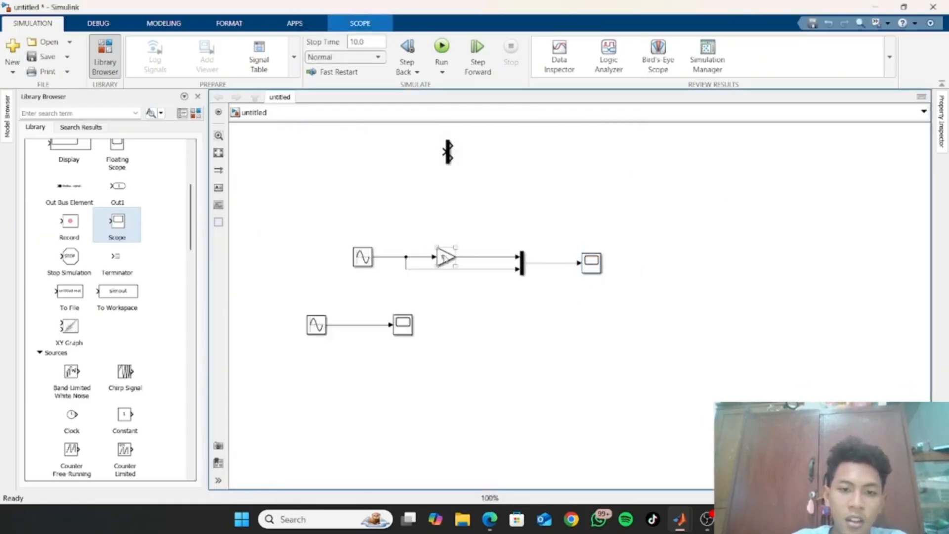
double_click(444, 258)
text(w)
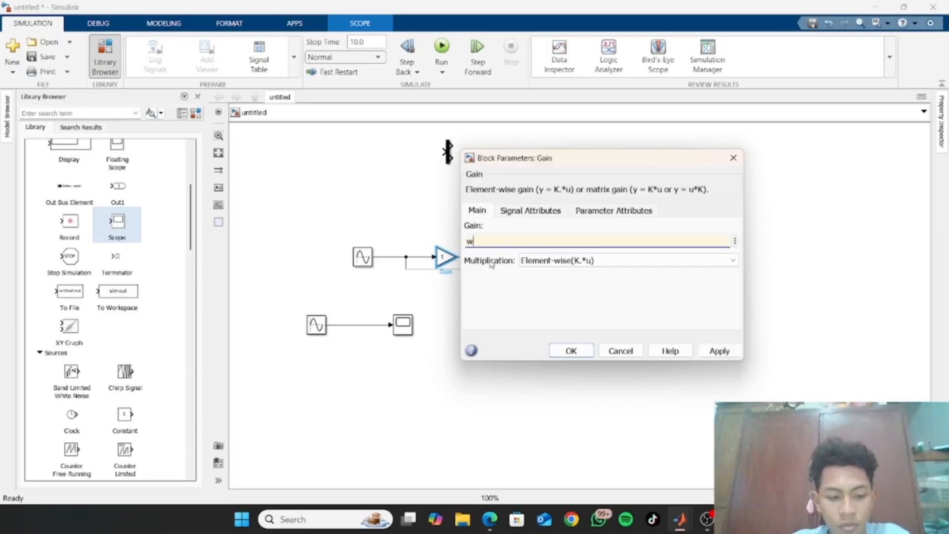
key(Return)
click(572, 349)
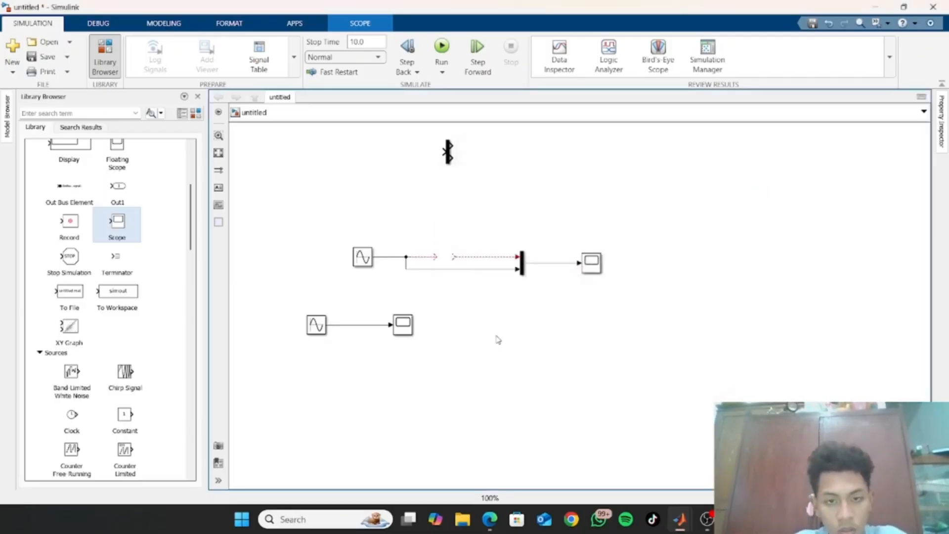
Step: Set the Gain block's gain to 2
double_click(446, 258)
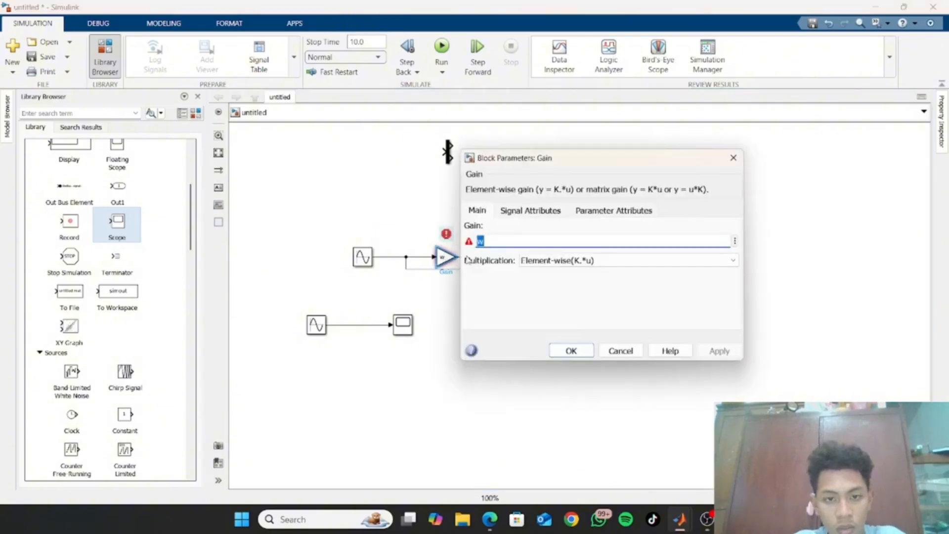
text(w)
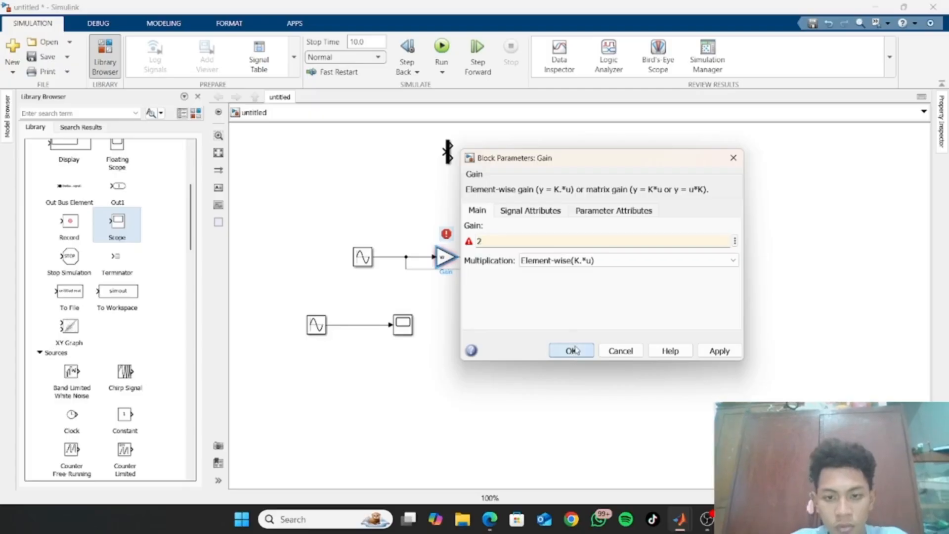
click(573, 350)
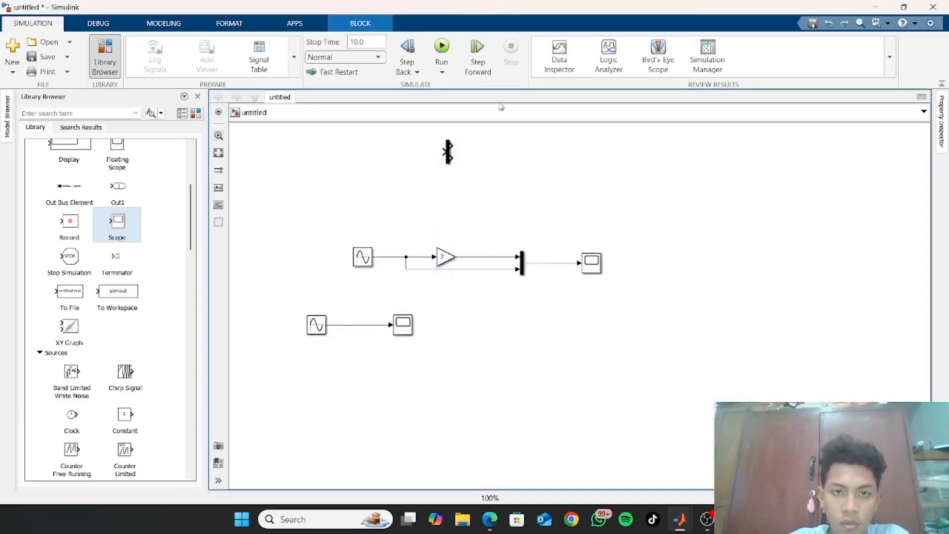
Step: Rerun the simulation and compare the original and amplified sine signals in the Scope connected to the Mux
click(599, 257)
double_click(599, 258)
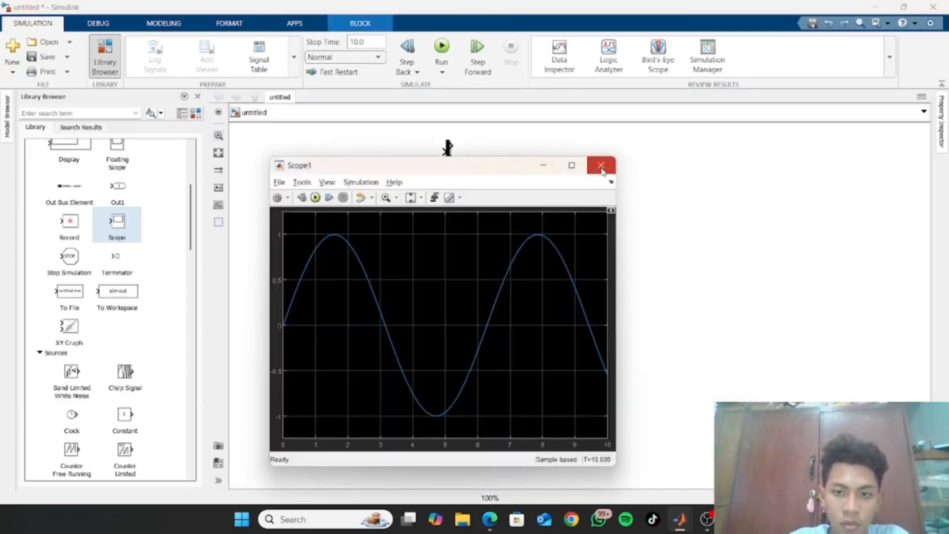
click(602, 167)
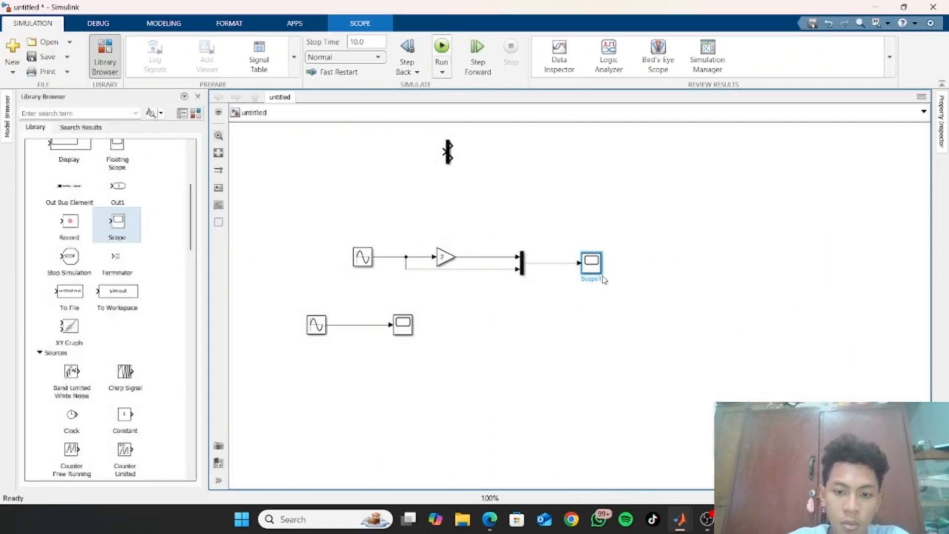
double_click(592, 263)
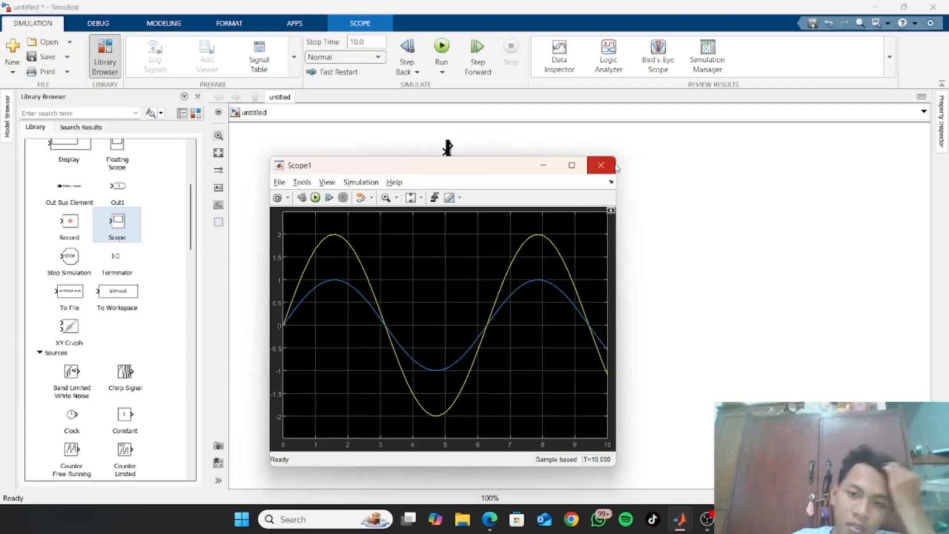
click(602, 165)
click(489, 227)
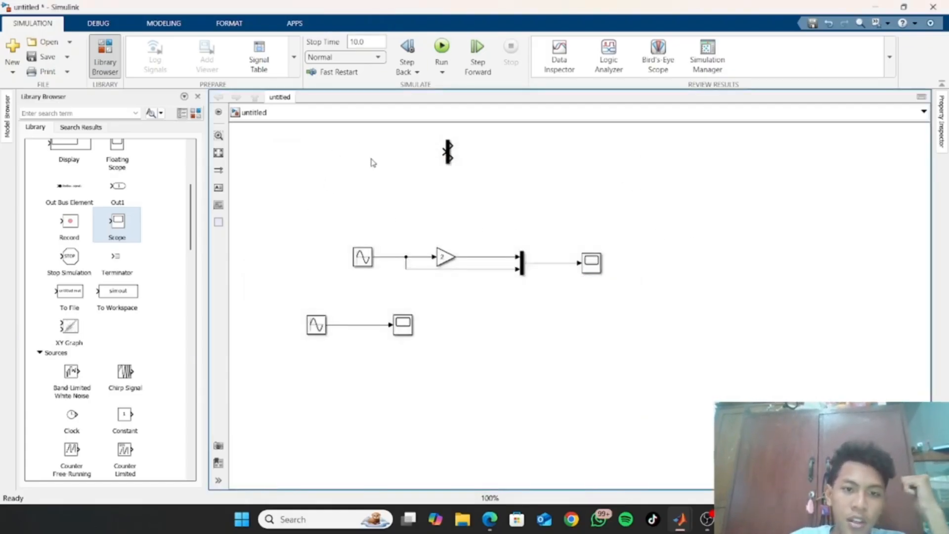
double_click(345, 150)
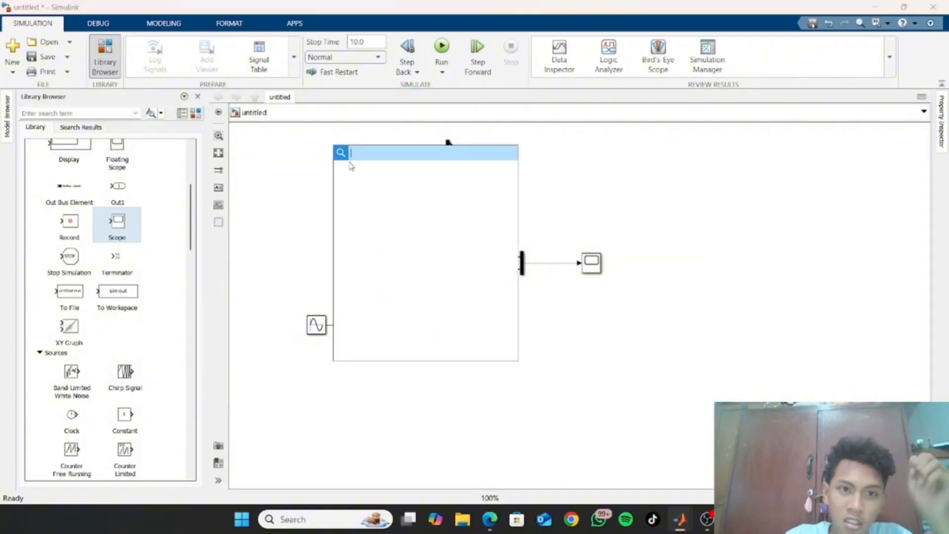
text(si)
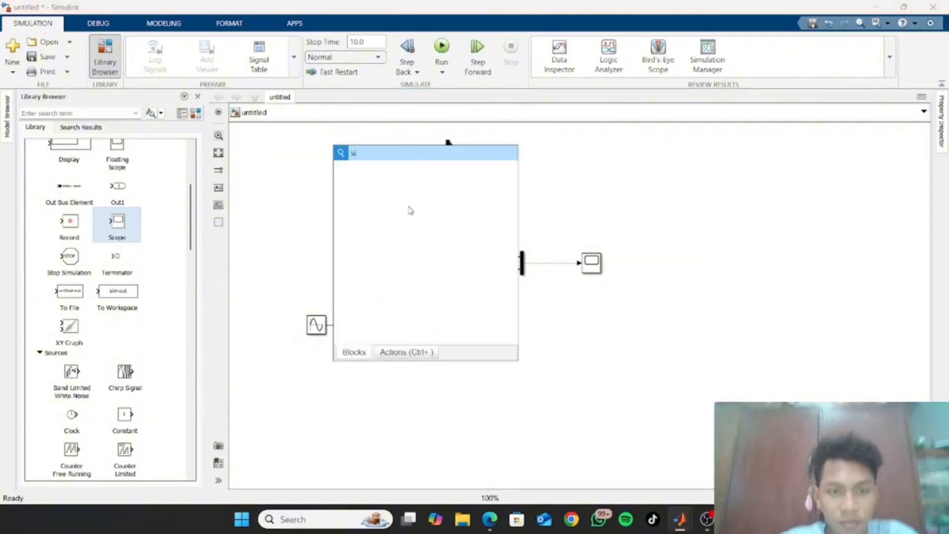
text(ne)
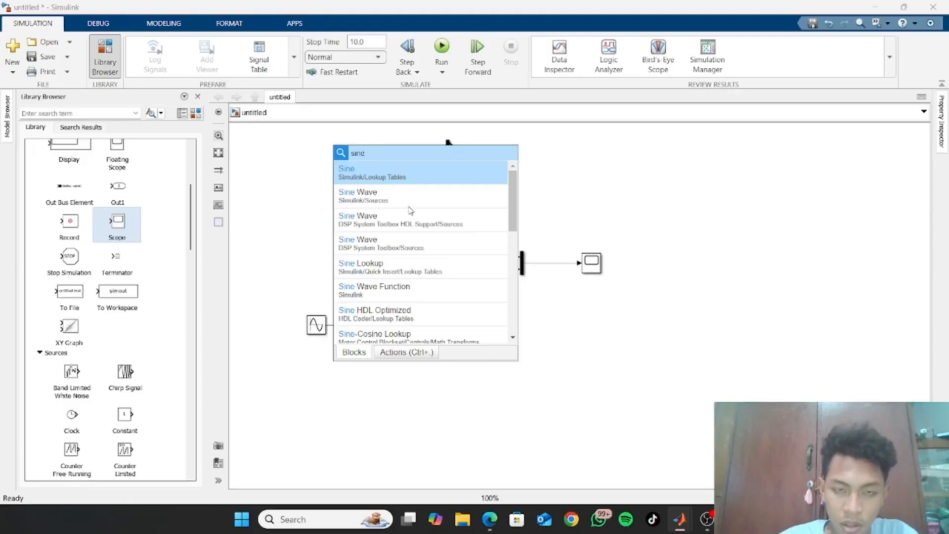
key(Return)
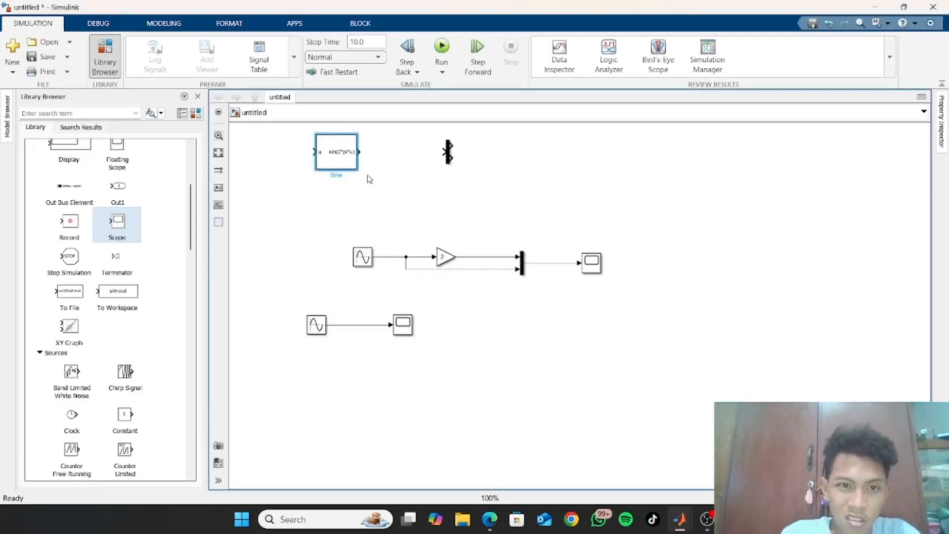
click(342, 166)
key(Delete)
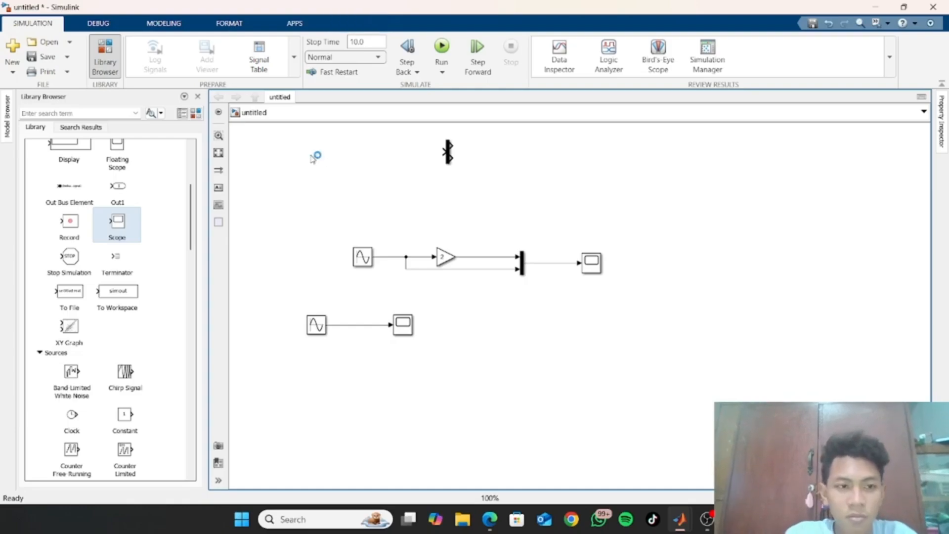
double_click(311, 158)
text(si)
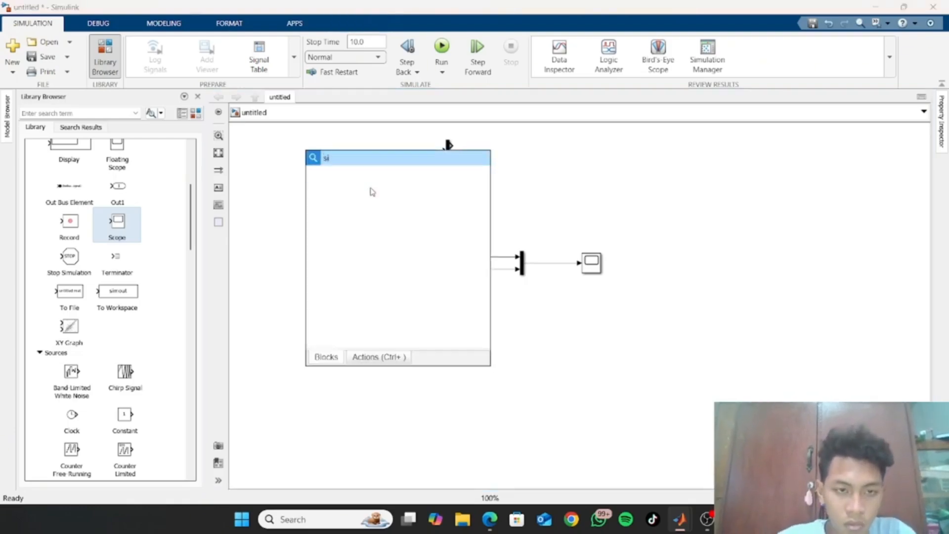
text(n)
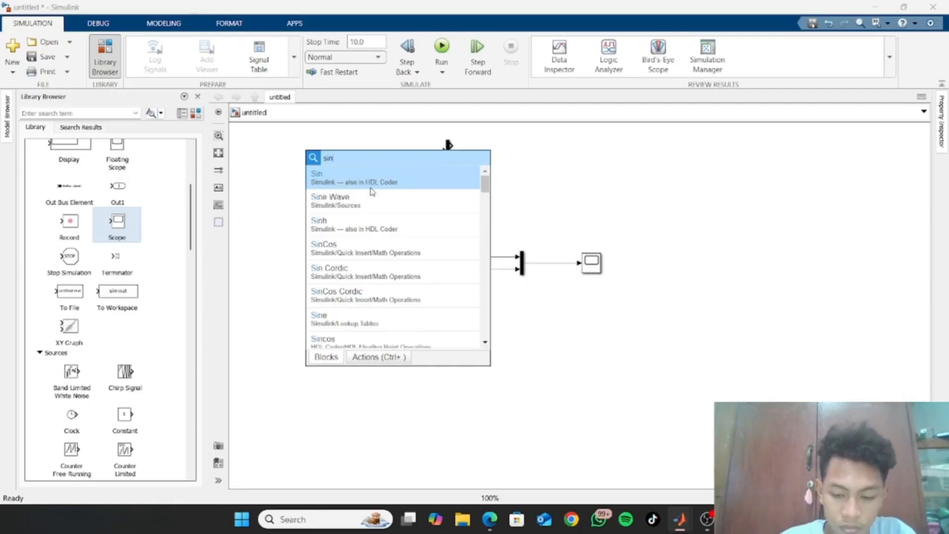
key(Return)
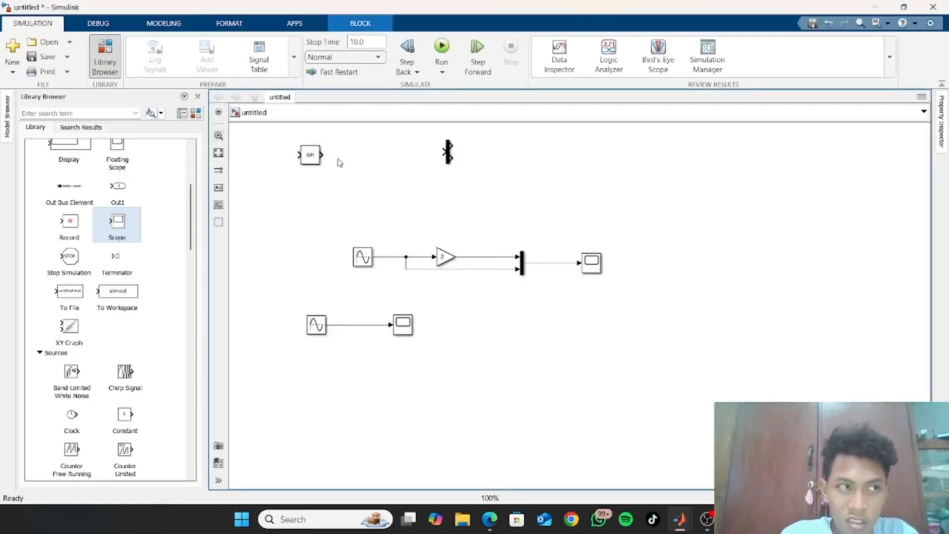
double_click(311, 156)
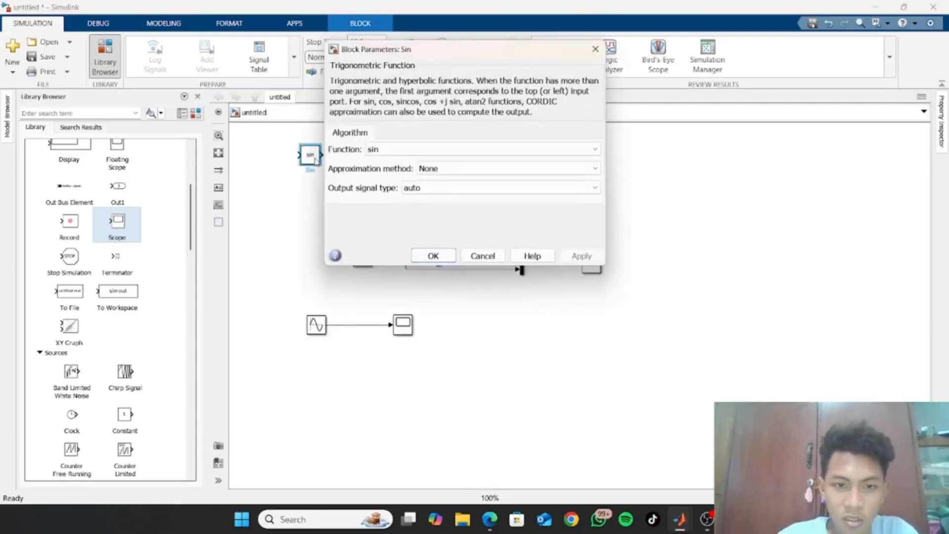
key(Escape)
key(Delete)
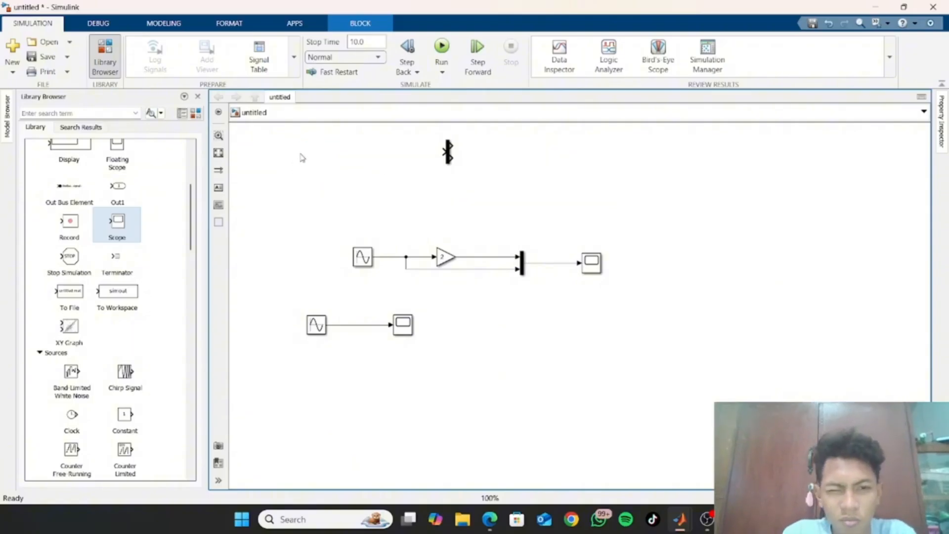
Step: Add a Sine Wave block to the left of the Demux block
double_click(304, 155)
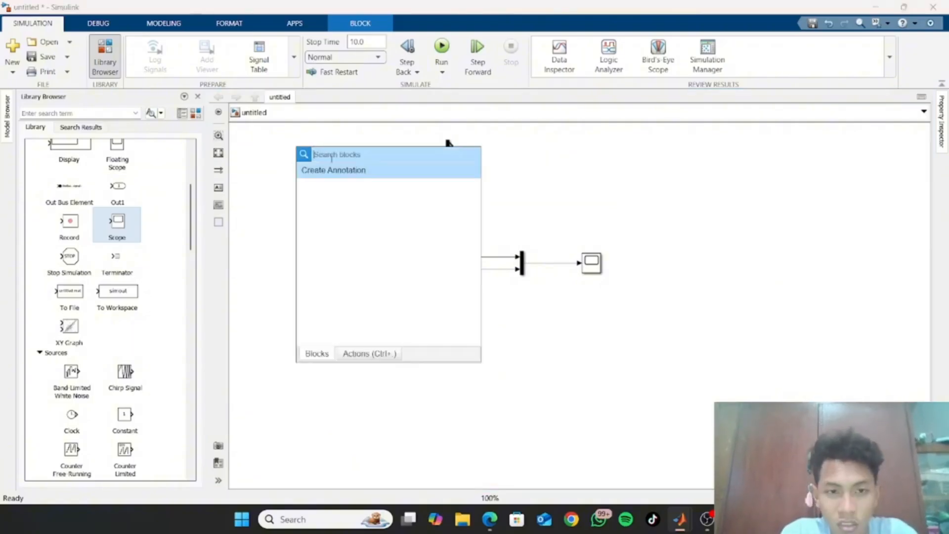
text(si)
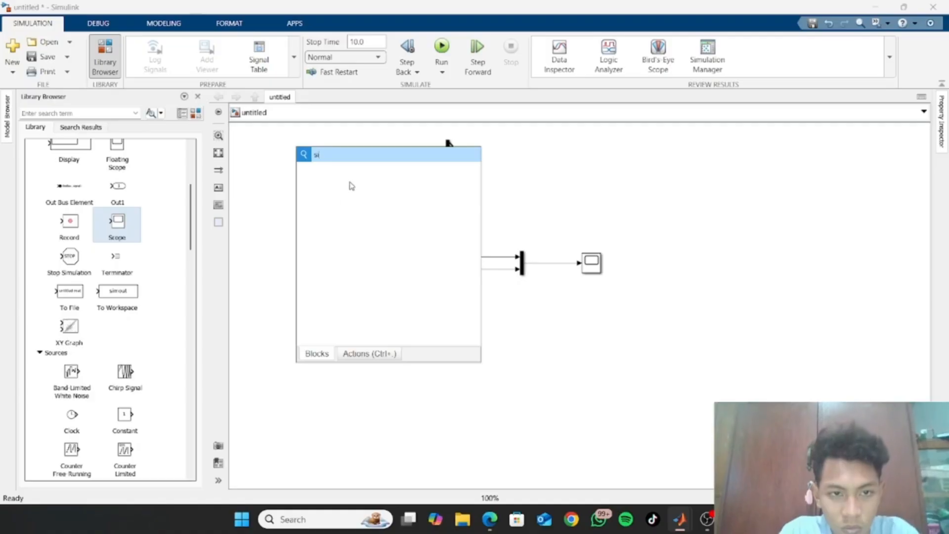
key(Return)
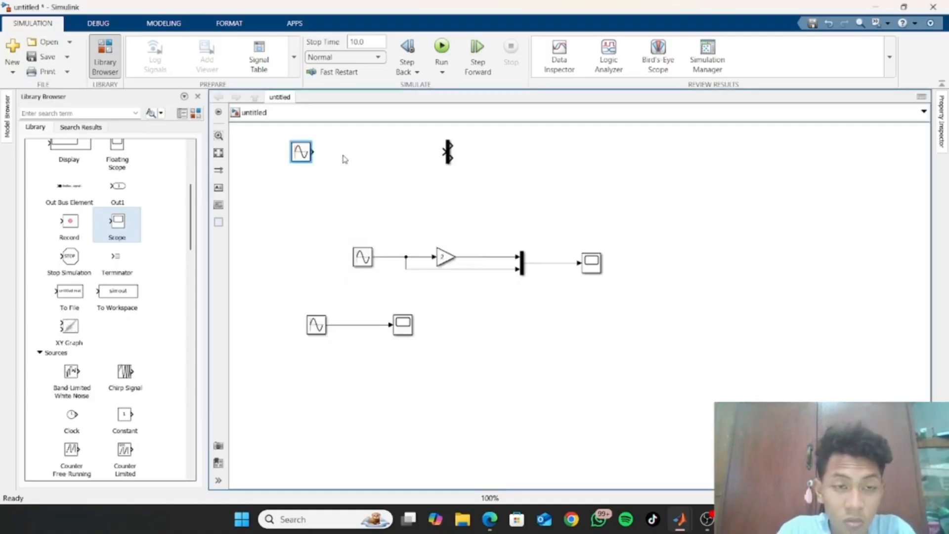
Step: Add a Gain block between the new Sine Wave and the Demux, aligned with both
double_click(368, 163)
text(ga)
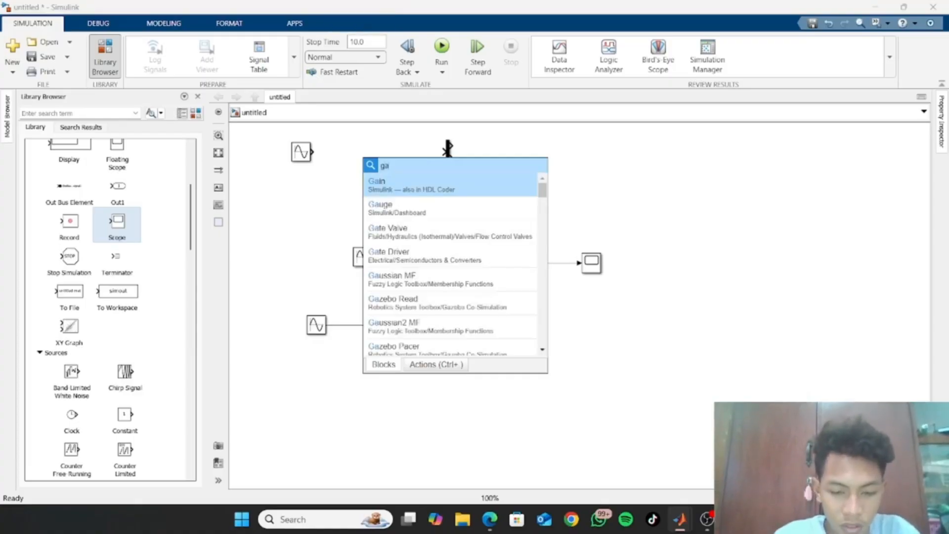
key(Return)
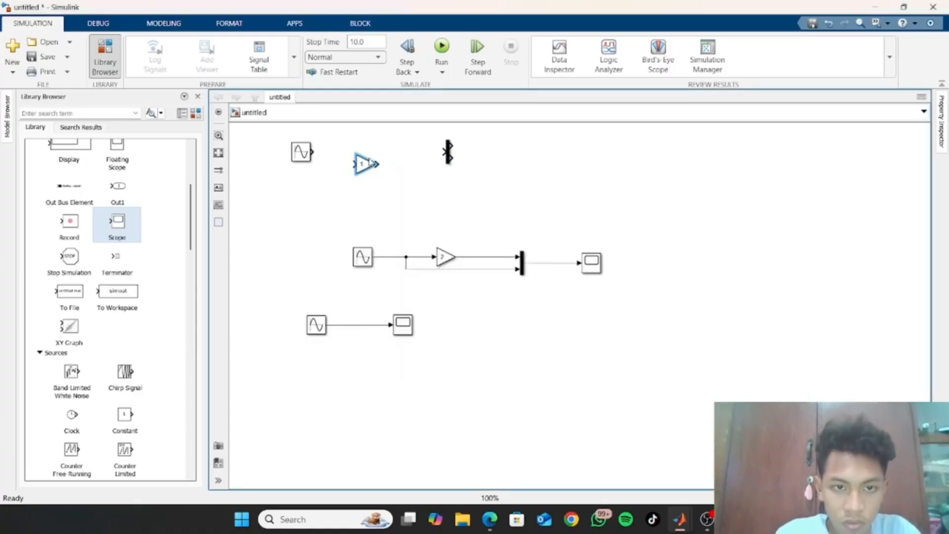
click(369, 164)
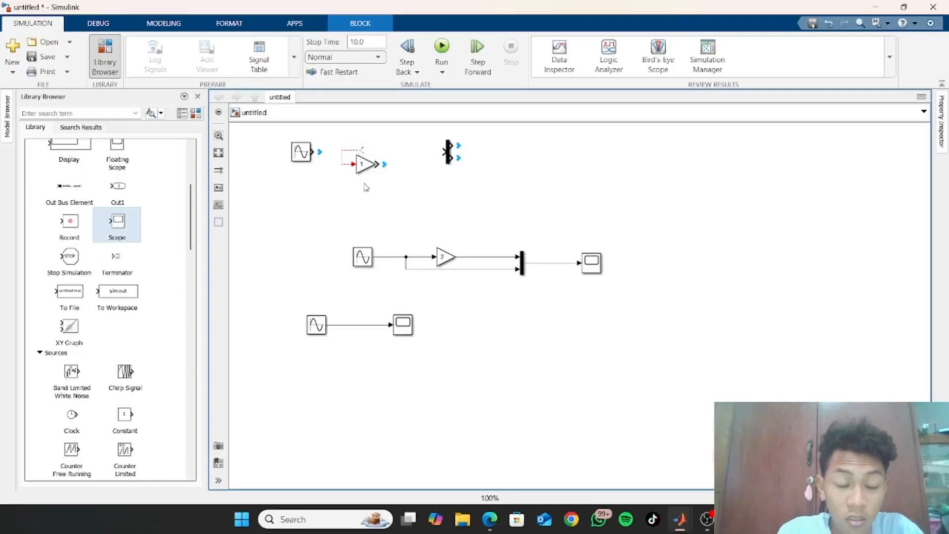
key(ctrl+z)
drag(373, 165, 370, 153)
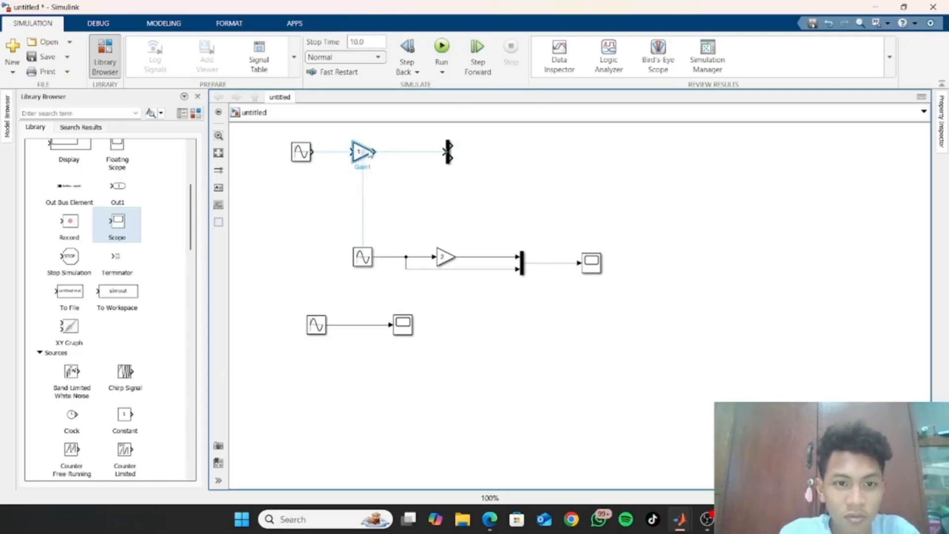
click(409, 193)
Step: Add a Scope block to the right of the Demux, aligned with its upper output
double_click(521, 163)
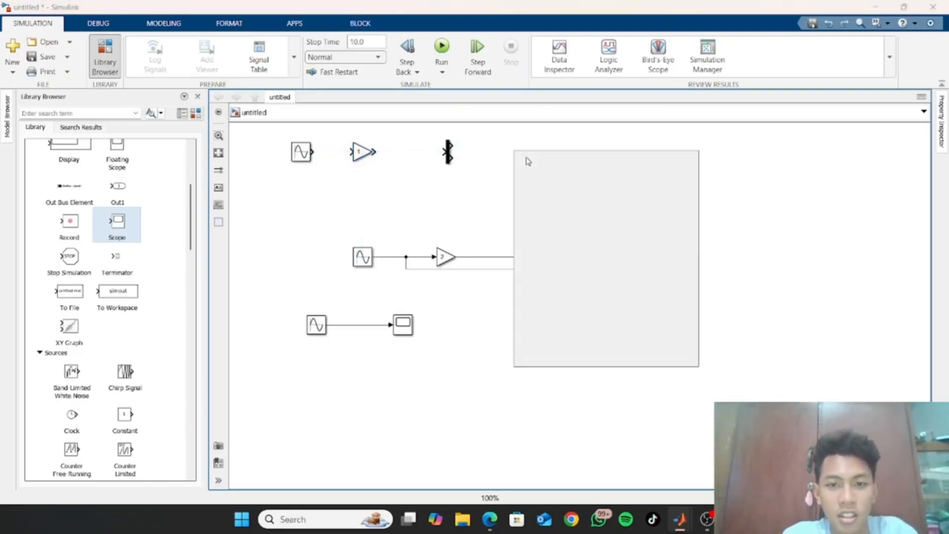
text(sc)
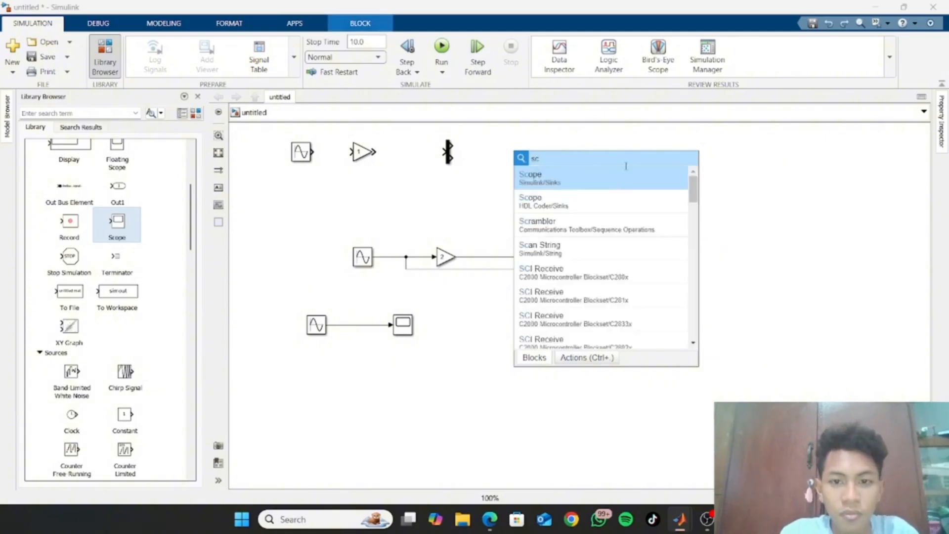
click(594, 181)
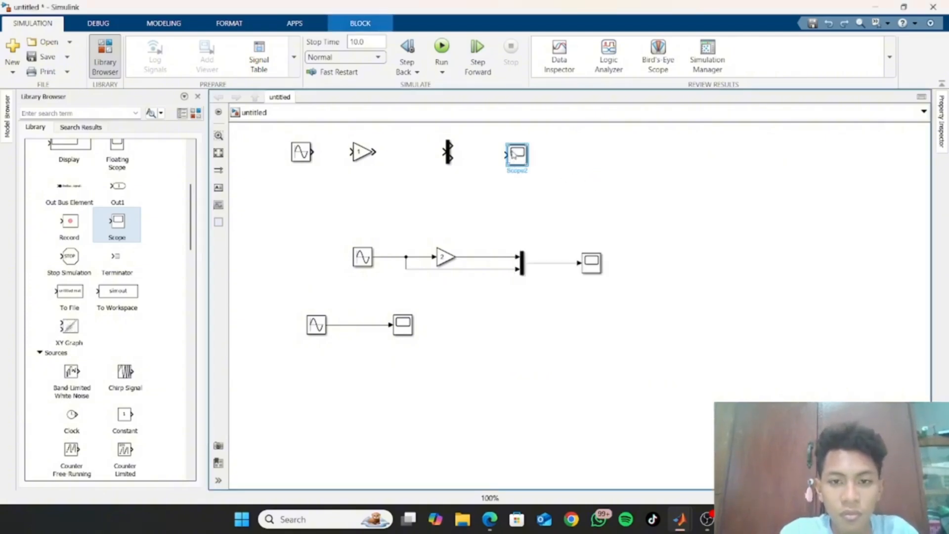
drag(514, 154, 526, 146)
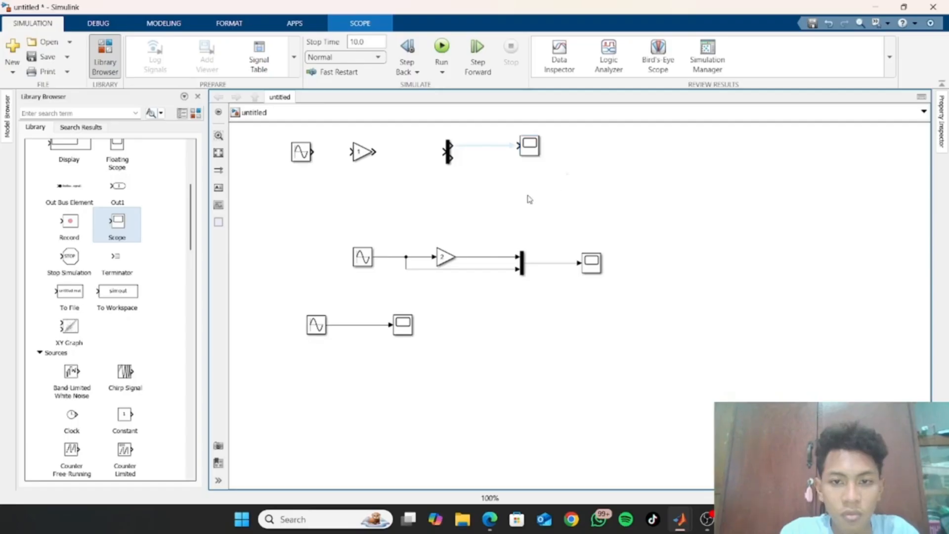
Step: Add a second Scope block directly below the Scope beside the Demux
double_click(532, 197)
text(sc)
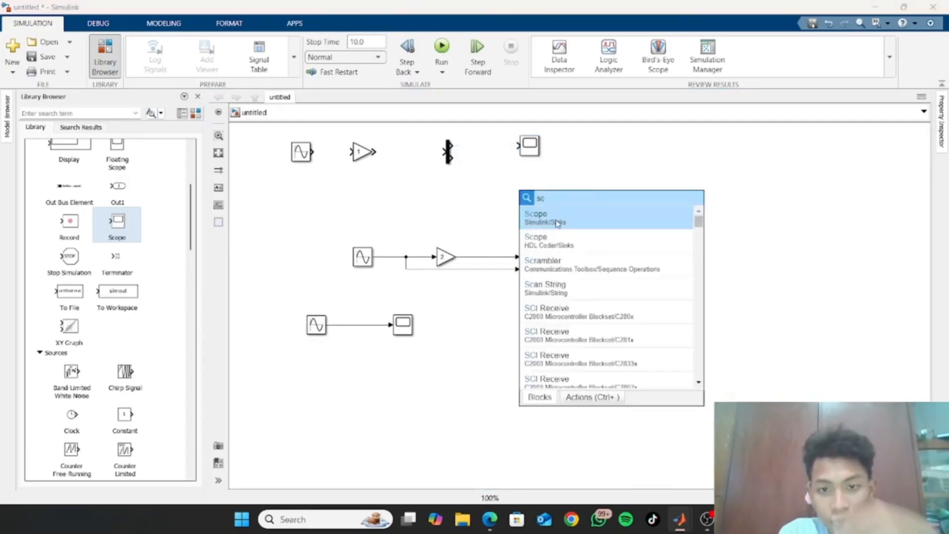
click(559, 223)
drag(529, 200, 527, 189)
click(640, 184)
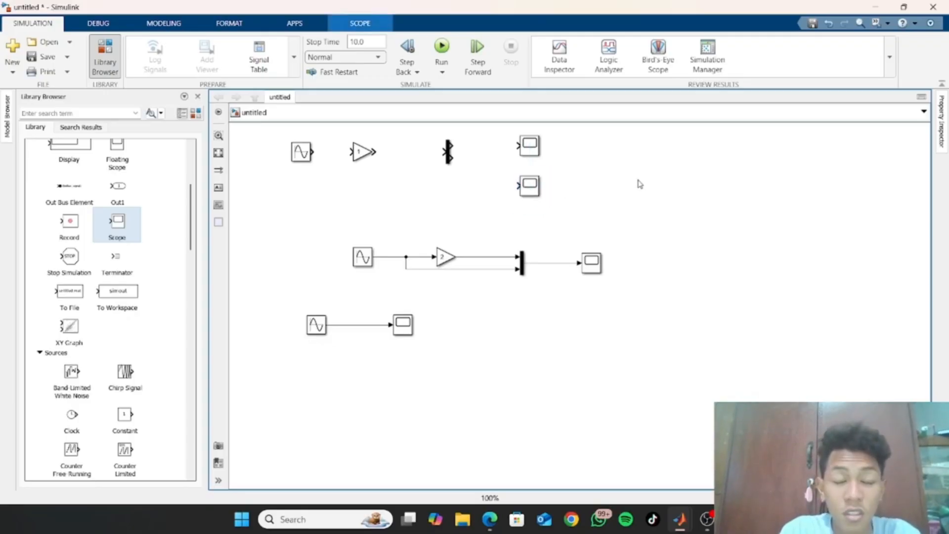
Step: Connect the Sine Wave through the Gain to the Demux, and wire its two outputs to the upper and lower Scopes
drag(311, 152, 348, 153)
key(ctrl+z)
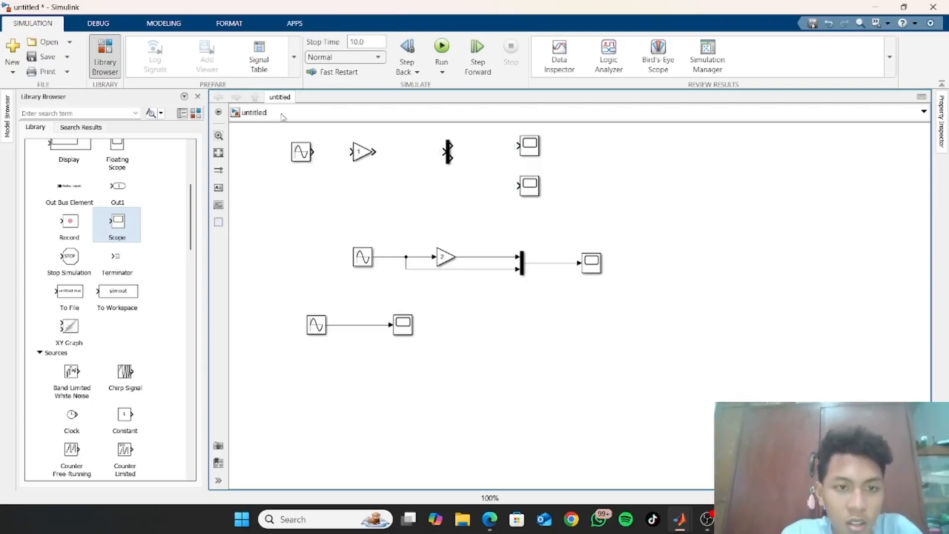
drag(312, 153, 518, 147)
drag(451, 158, 520, 187)
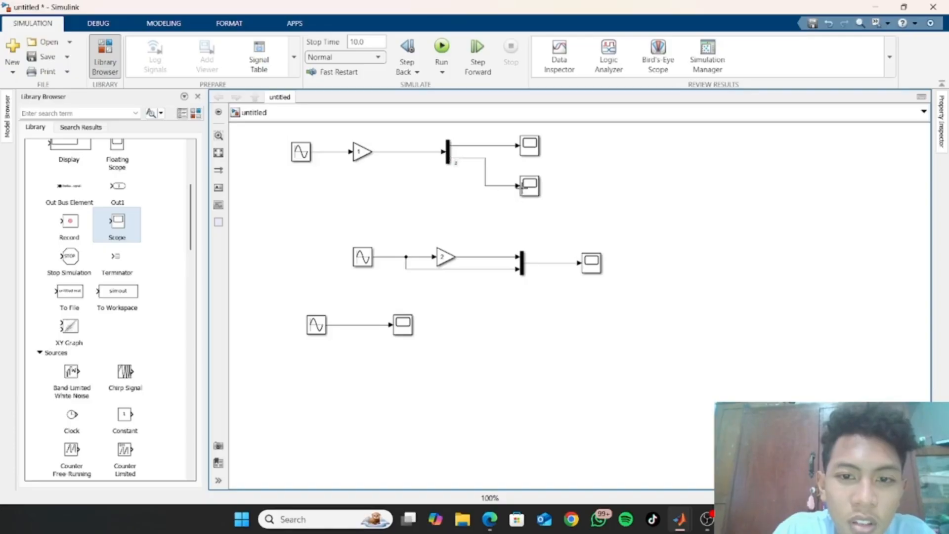
Step: Run the simulation, and set the gain of the Gain block feeding the Demux to 2
click(441, 47)
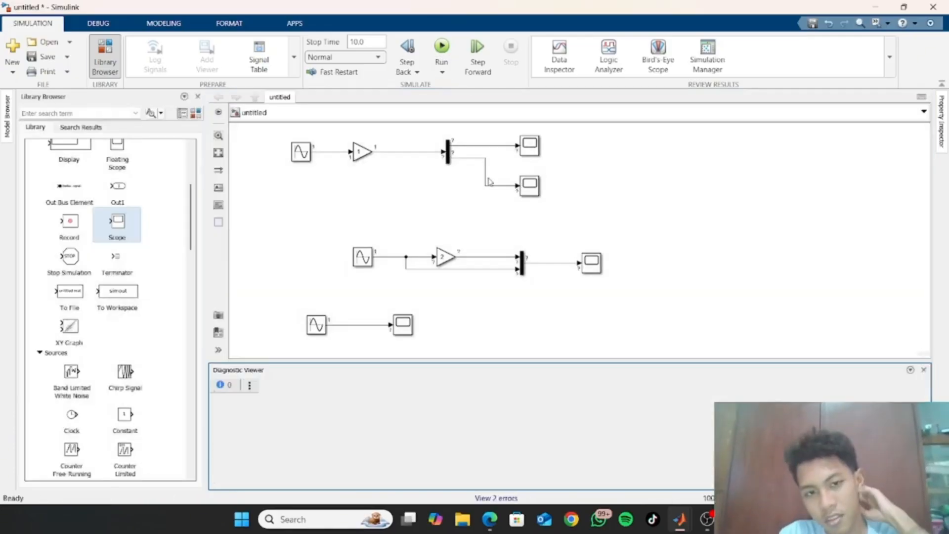
click(924, 371)
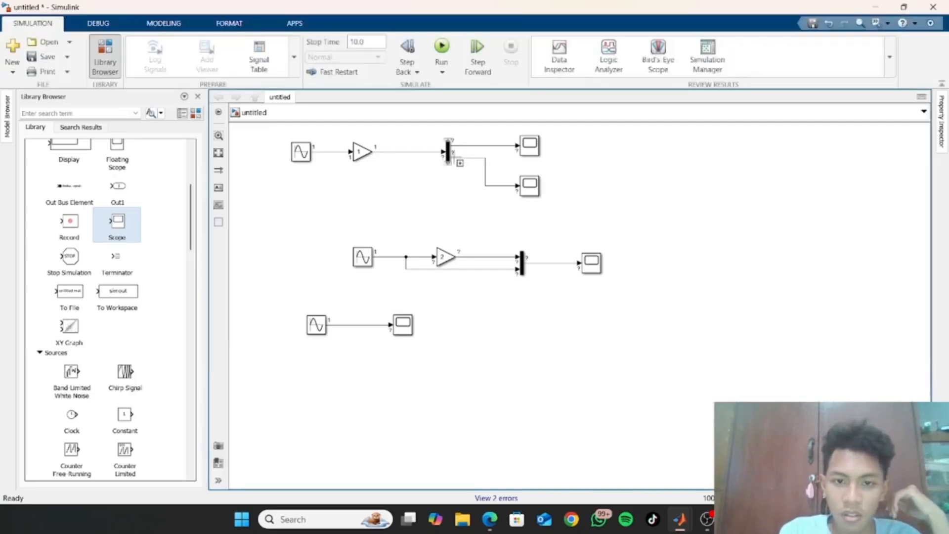
double_click(362, 151)
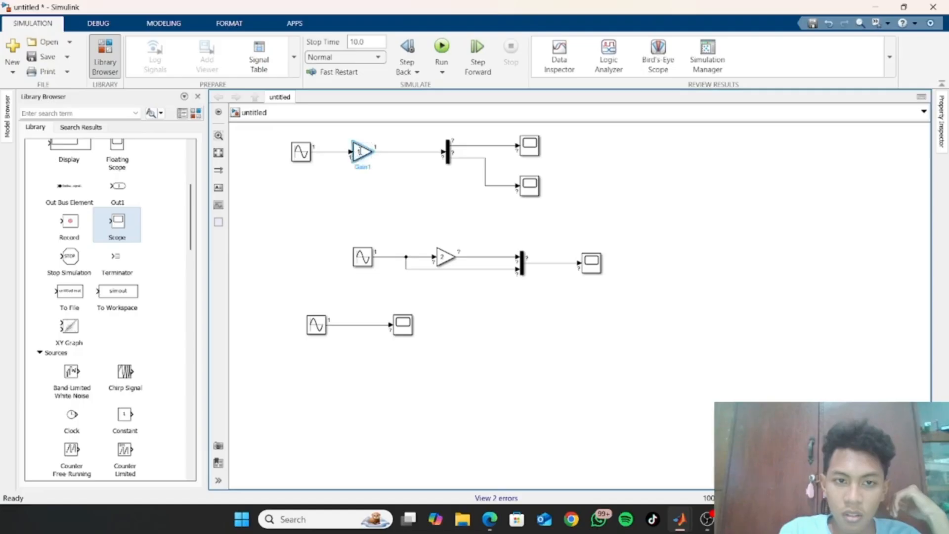
key(BackSpace)
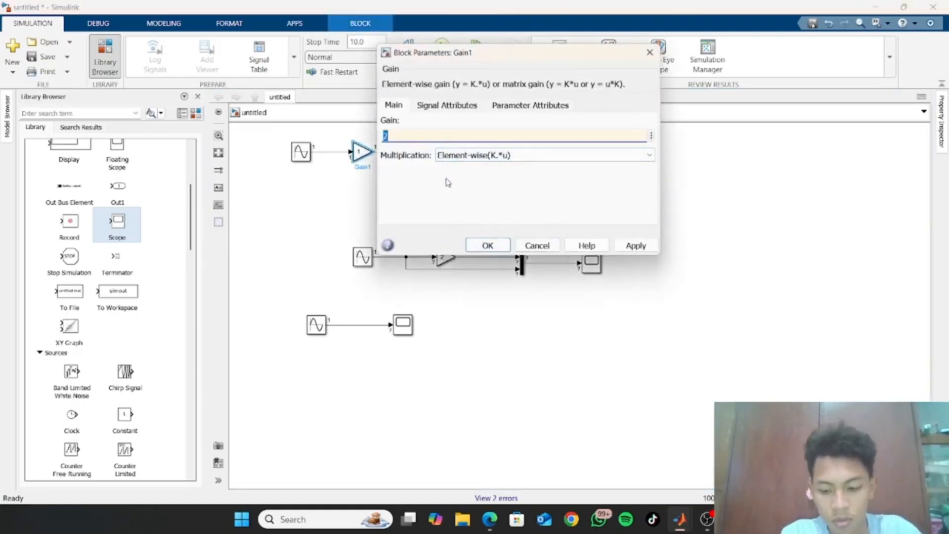
text(2)
key(Return)
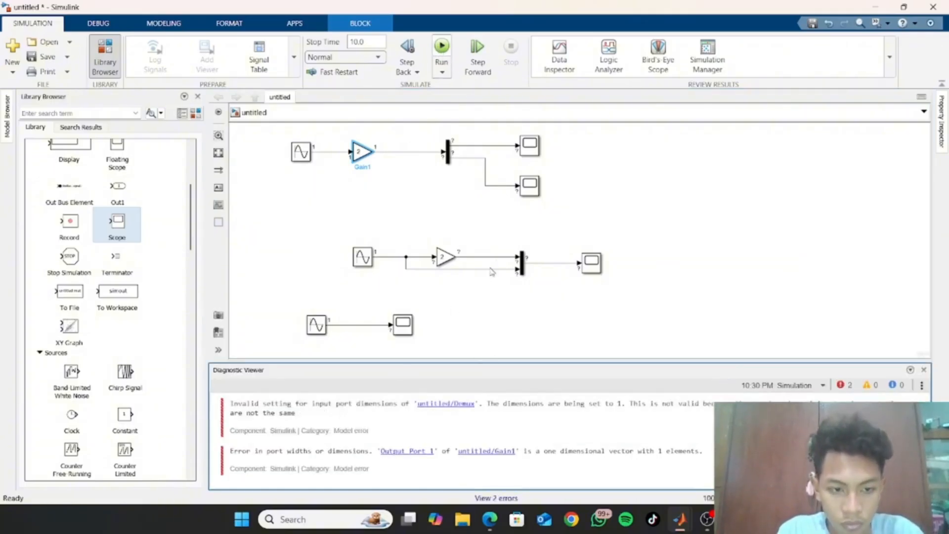
Step: Inspect the plot of the Scope connected to the upper Demux output and close its window
click(448, 262)
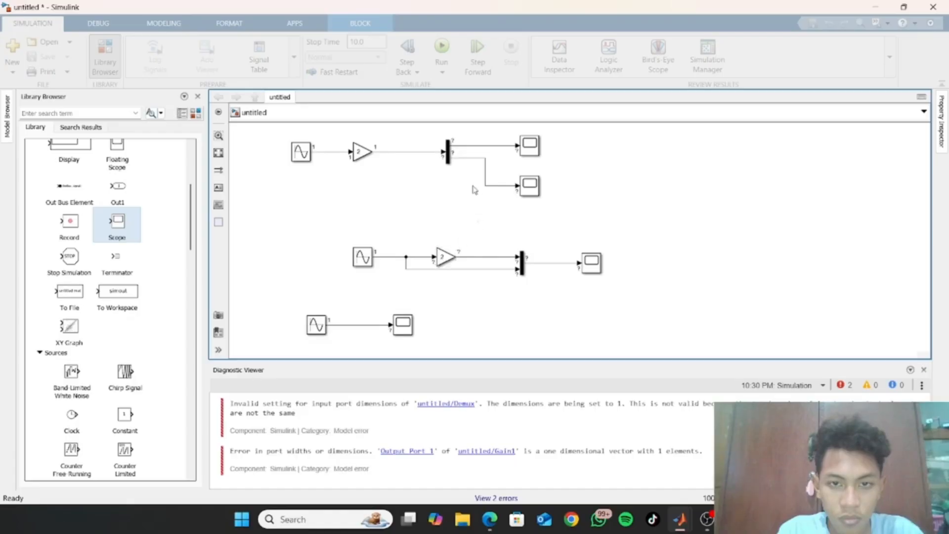
click(536, 144)
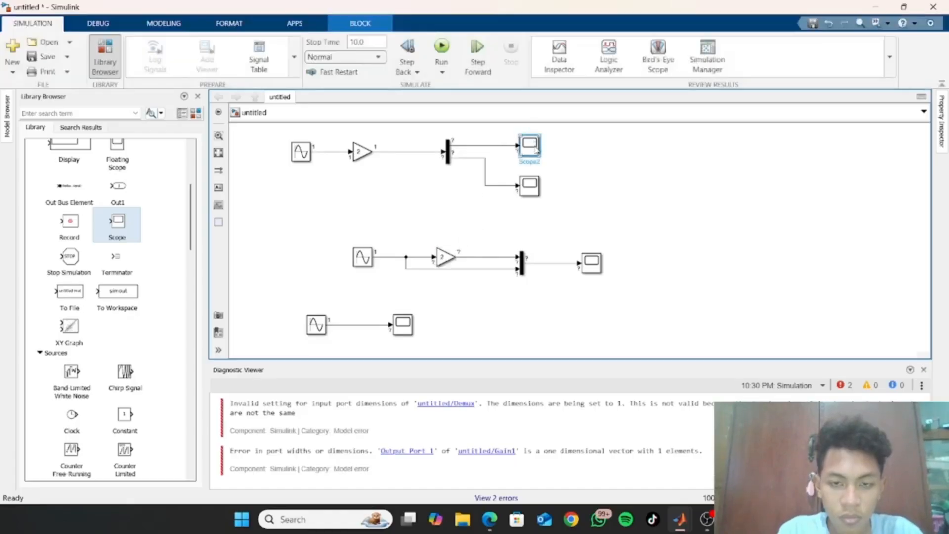
double_click(531, 145)
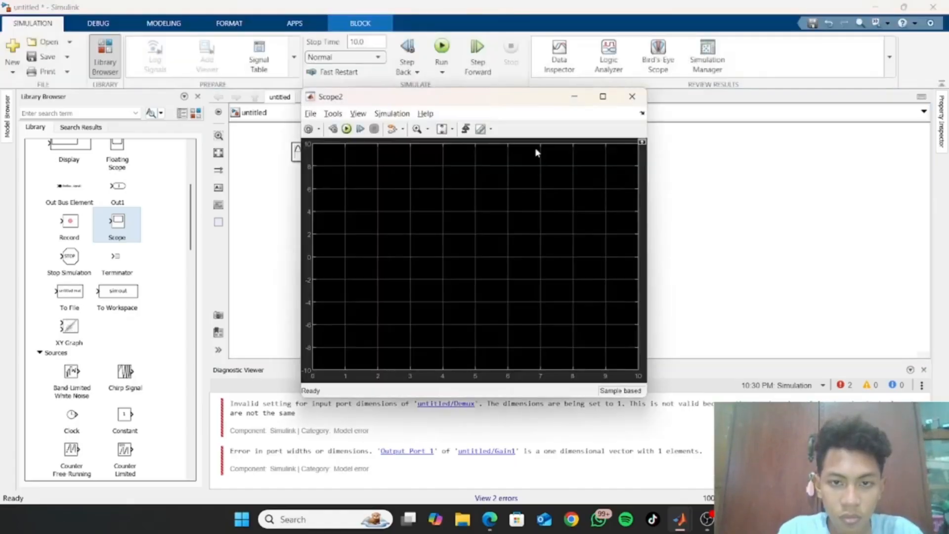
click(632, 96)
click(924, 370)
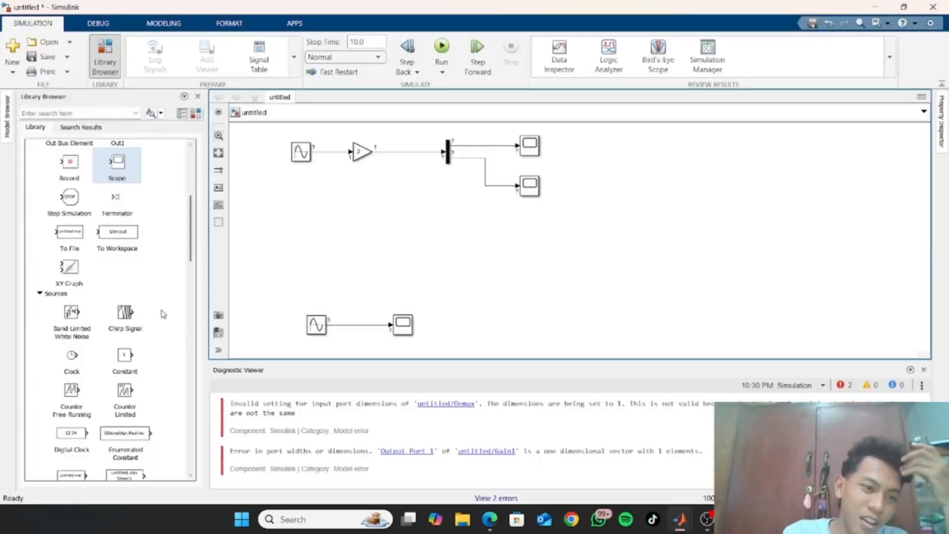
Step: Add a Constant block below the Sine Wave of the Demux model
click(128, 366)
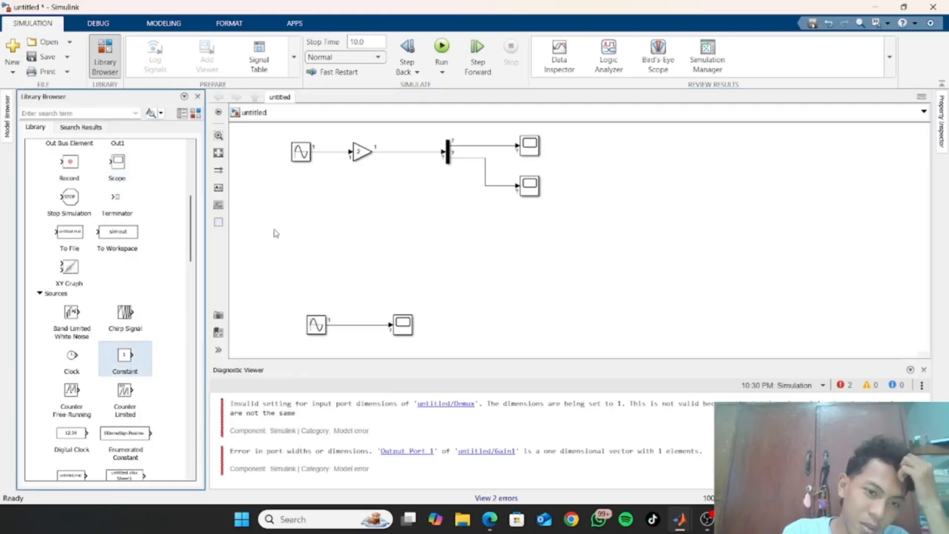
click(319, 228)
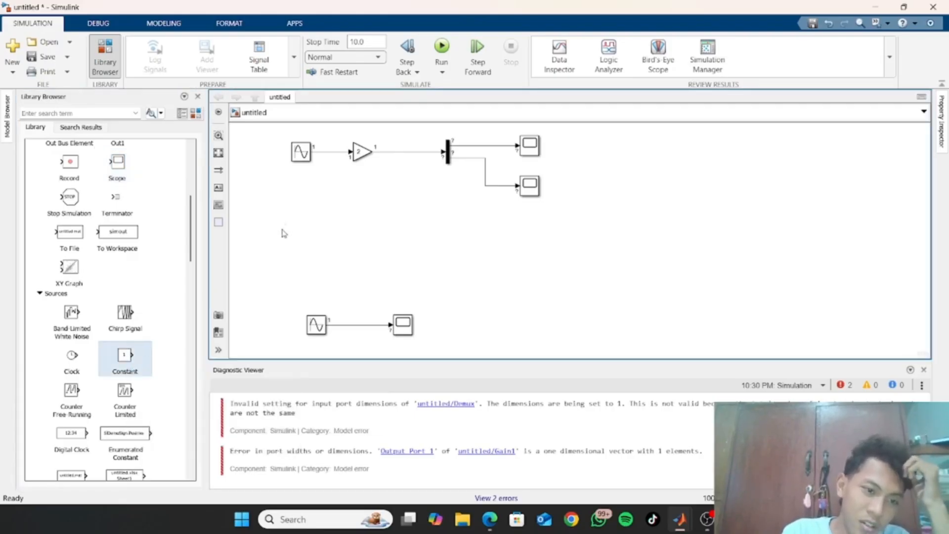
double_click(292, 203)
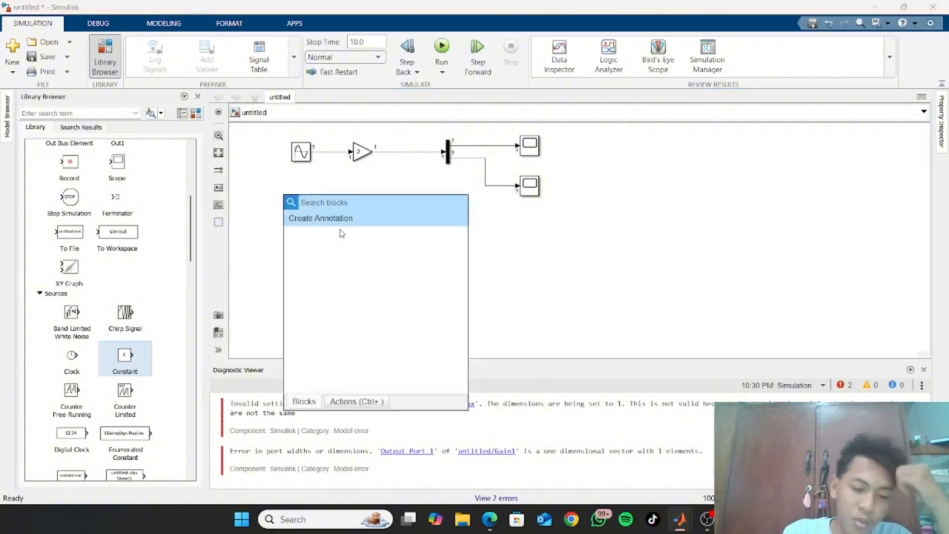
text(con)
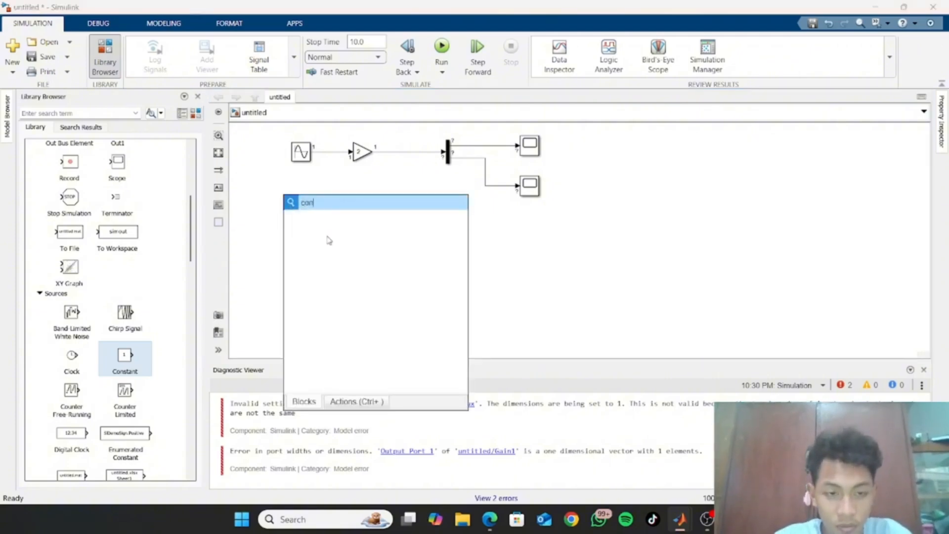
text(s)
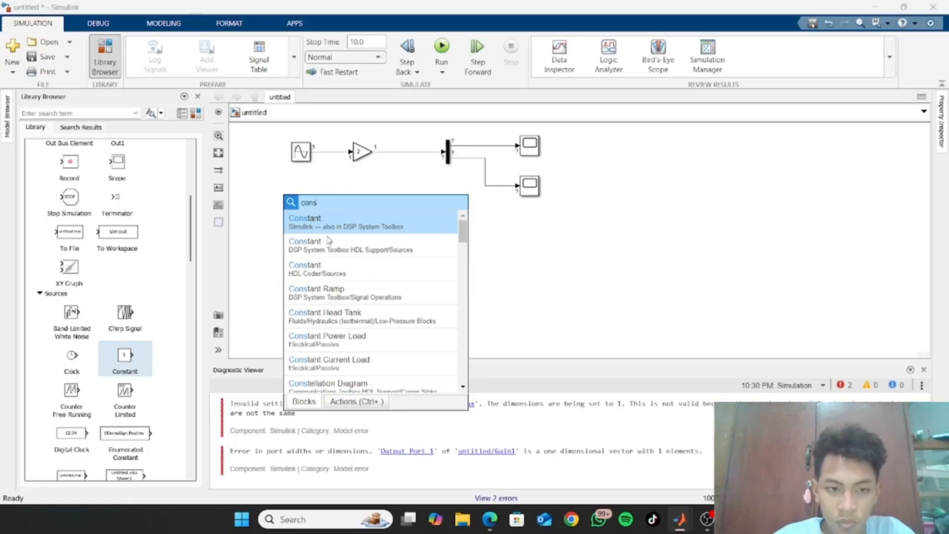
key(Return)
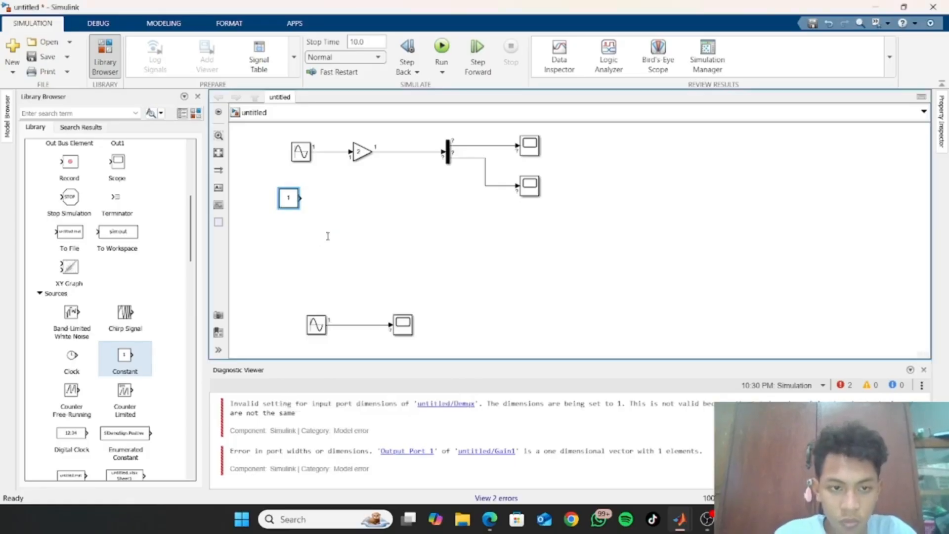
Step: Add a second Constant block directly below the first Constant
double_click(290, 233)
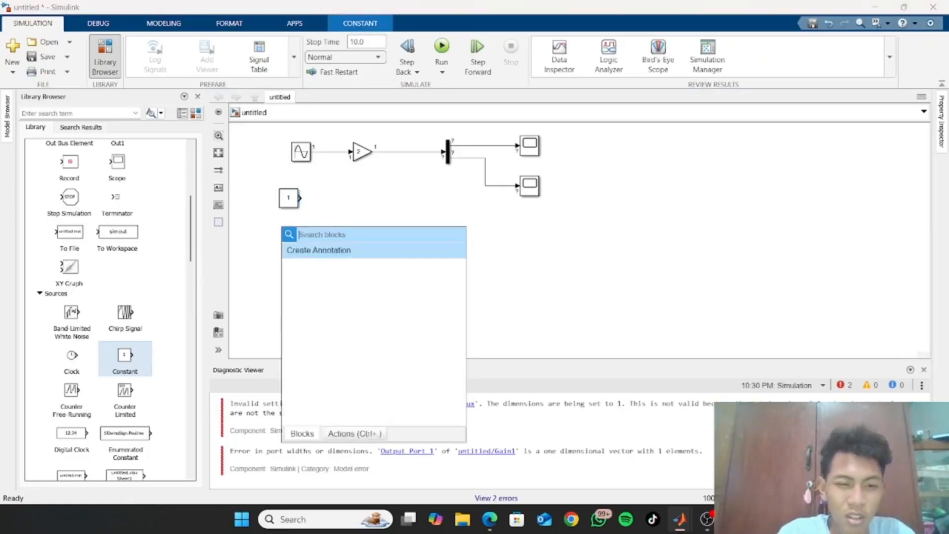
text(co)
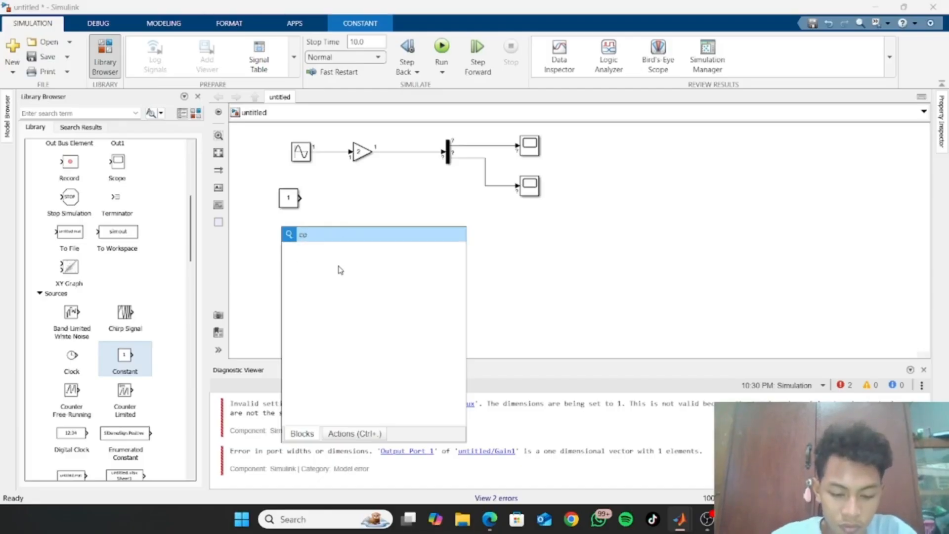
text(ns)
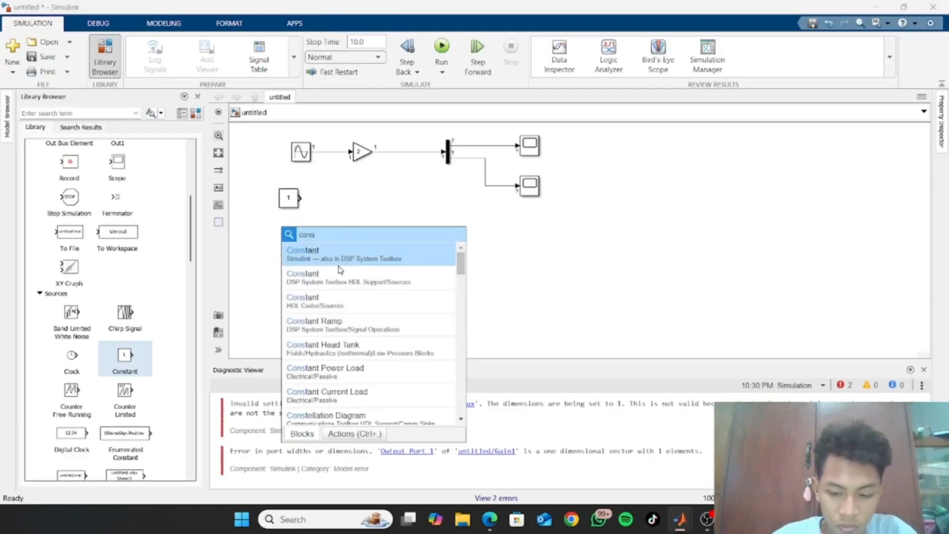
click(339, 265)
drag(293, 238, 296, 235)
click(429, 219)
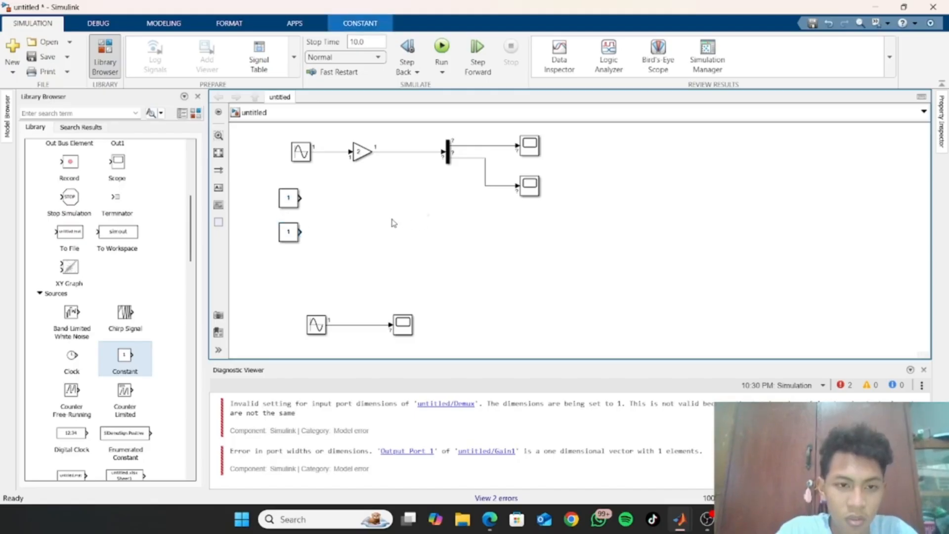
Step: Add an Add block and place it between the heights of the two Constants, just beside them
double_click(404, 214)
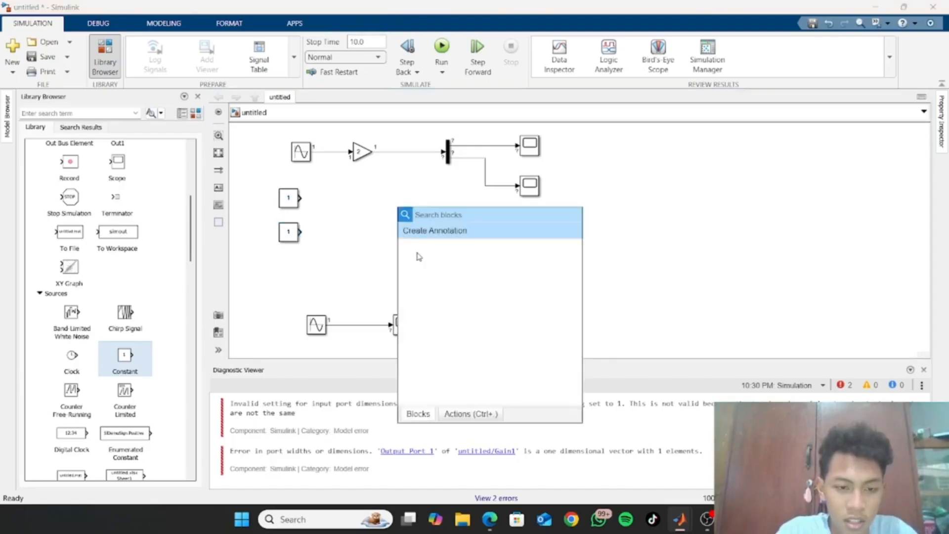
text(ad)
click(441, 240)
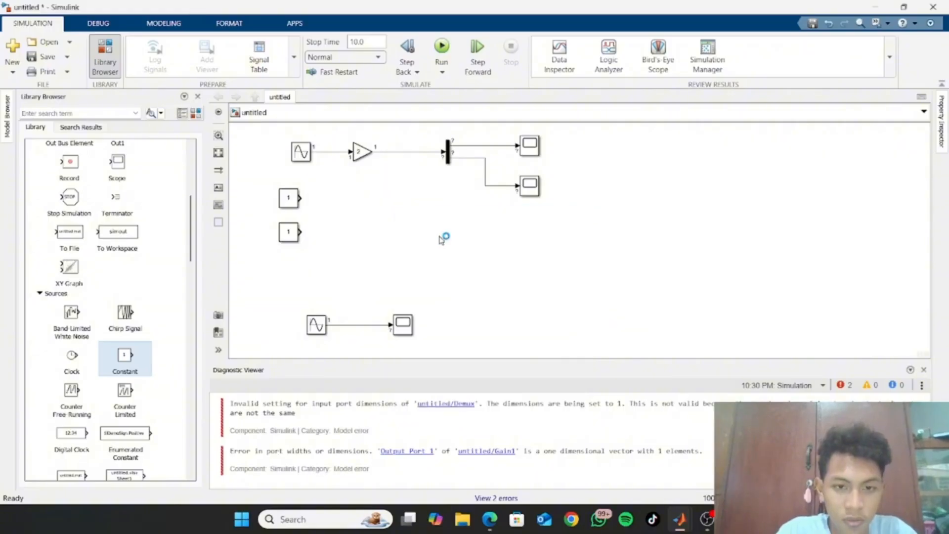
drag(405, 214, 365, 218)
click(381, 235)
Step: Add a Display block on the output side of the Add block
scroll(78, 271, up, 1)
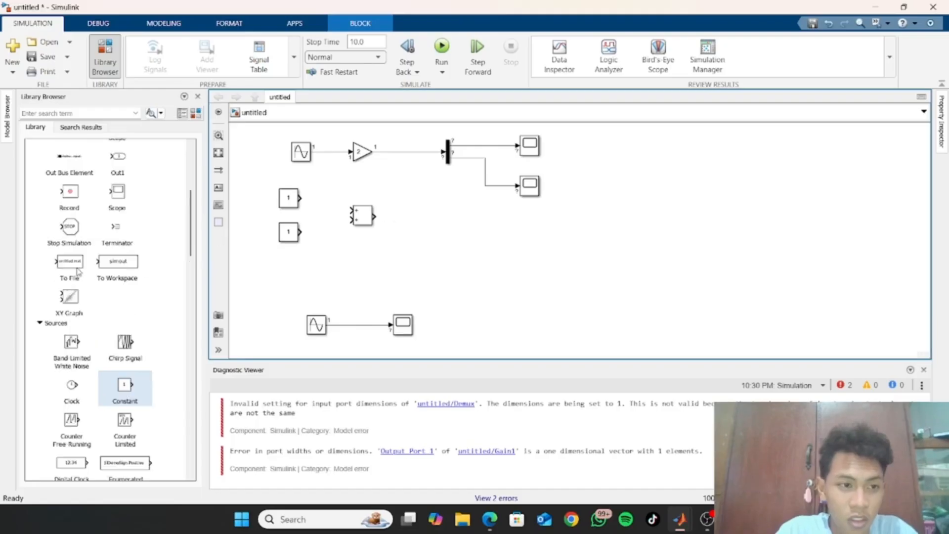
scroll(77, 271, up, 3)
click(74, 206)
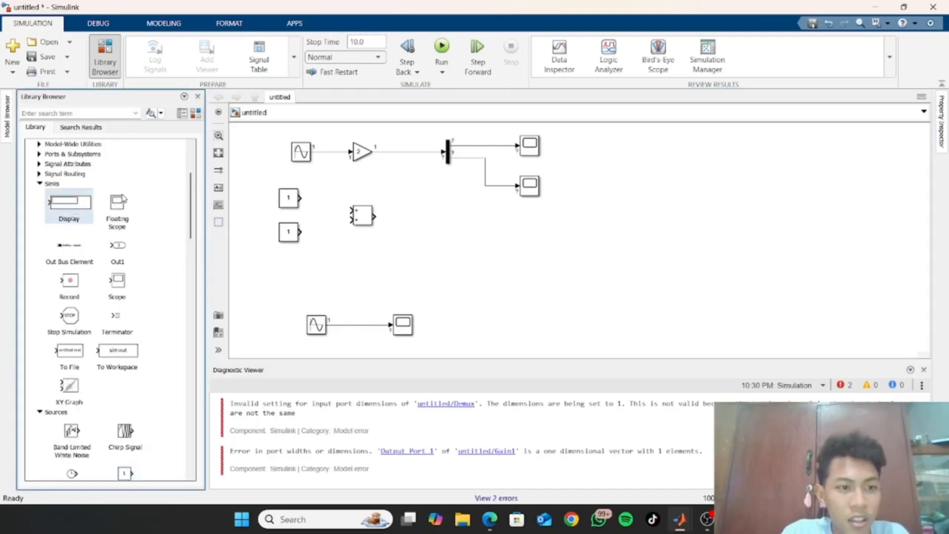
double_click(425, 218)
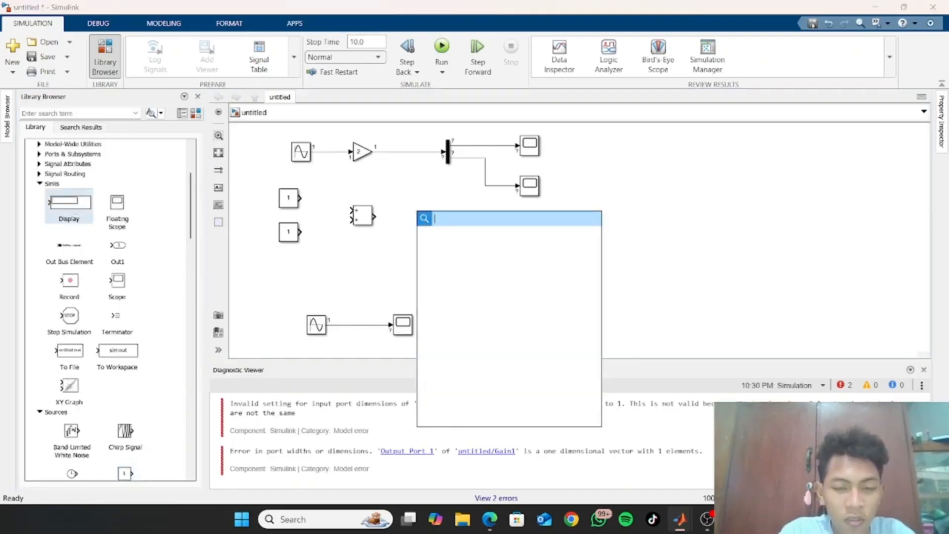
text(dis)
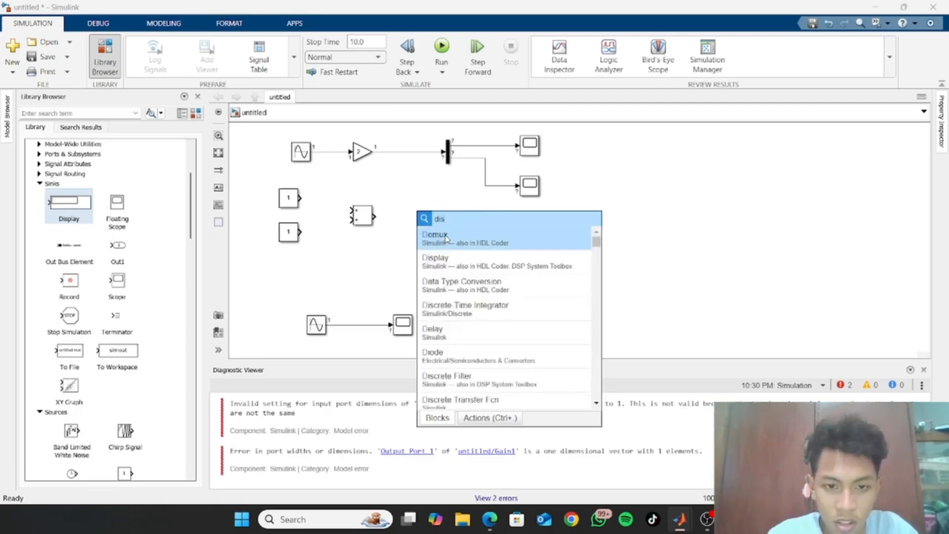
click(447, 239)
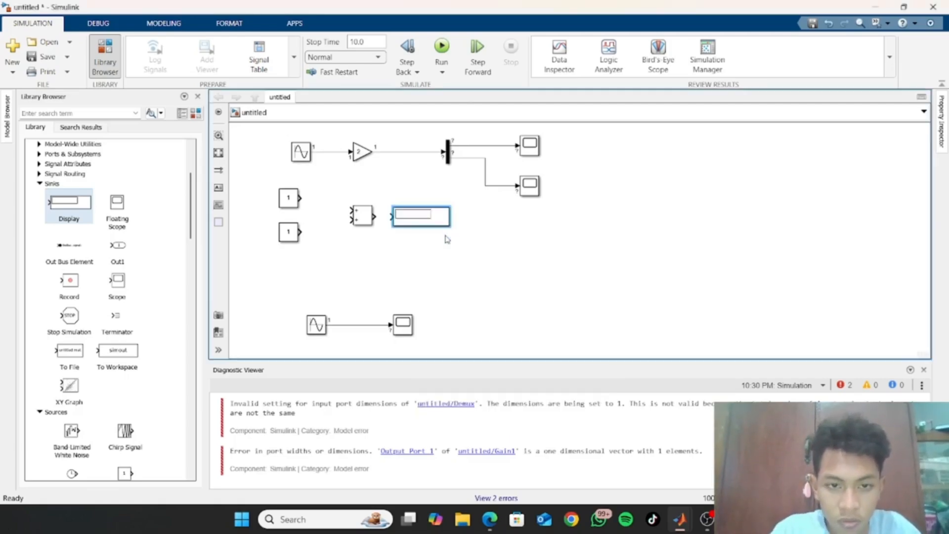
Step: Wire both Constants into the Add block and its output to the Display, and run the simulation
click(360, 221)
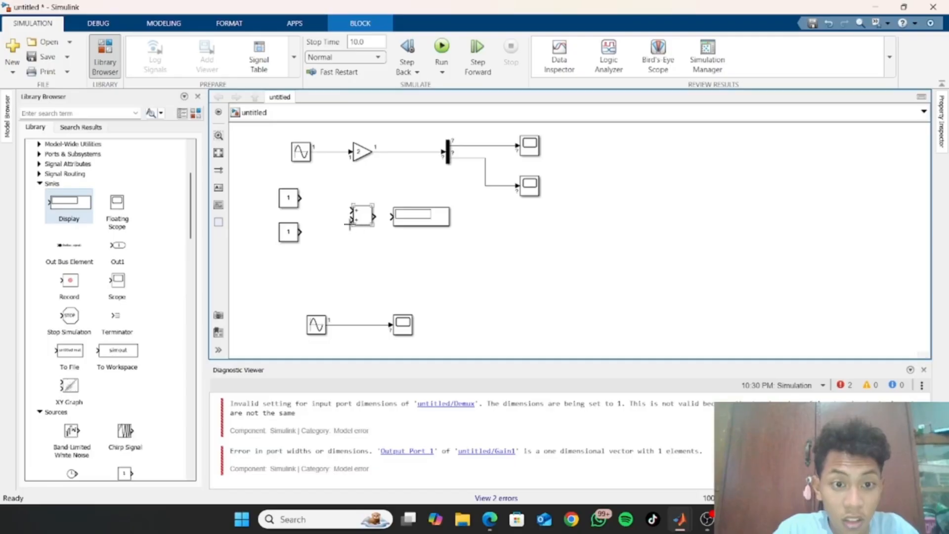
mouse_move(349, 225)
mouse_down()
mouse_move(351, 239)
mouse_move(349, 217)
mouse_up()
drag(302, 198, 393, 216)
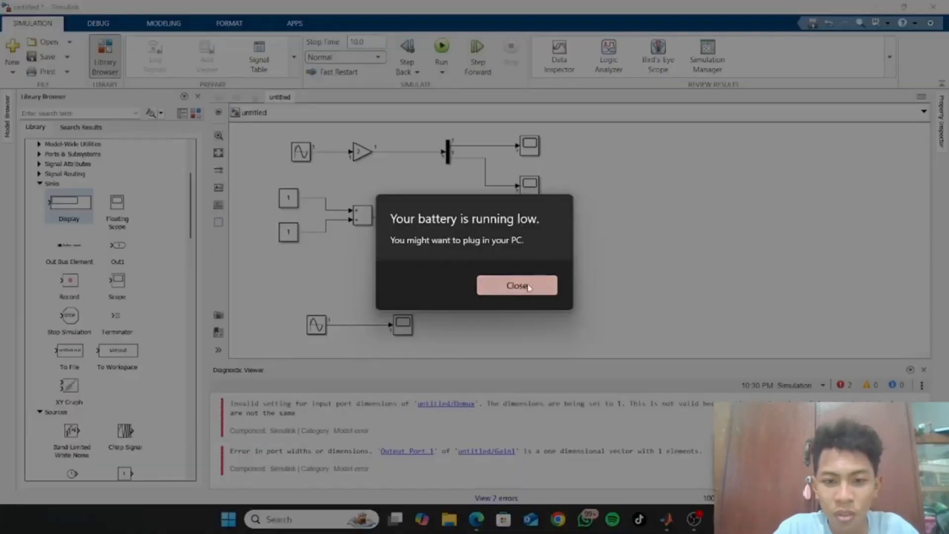
click(517, 284)
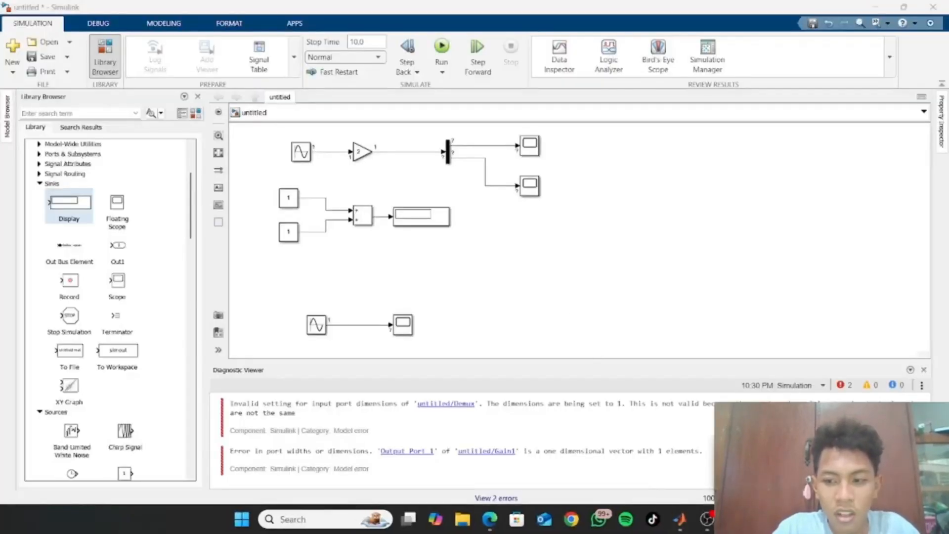
click(441, 54)
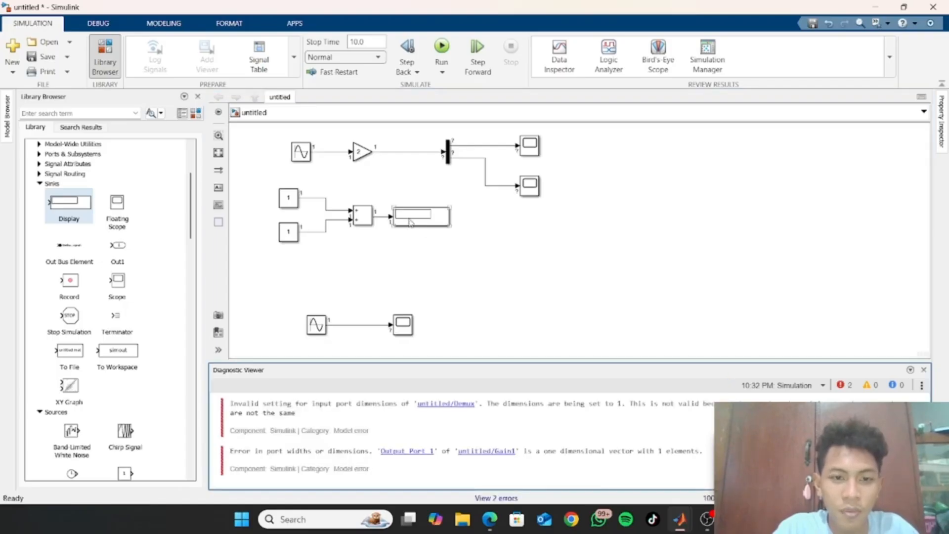
click(711, 213)
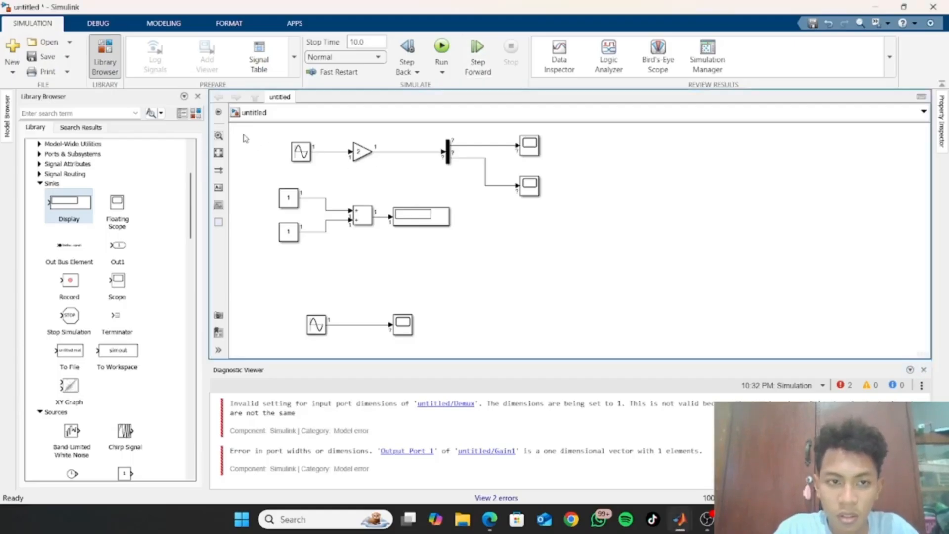
Step: Delete the whole Demux model: Sine Wave, Gain, Demux, both Scopes and the leftover signal line
drag(247, 132, 640, 202)
click(632, 200)
drag(595, 149, 242, 175)
key(Delete)
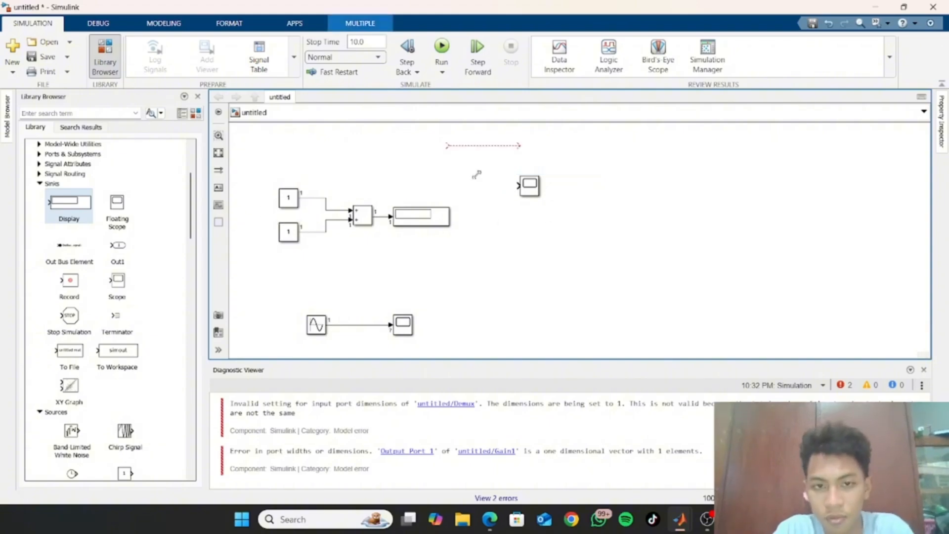
click(483, 146)
key(Delete)
click(529, 184)
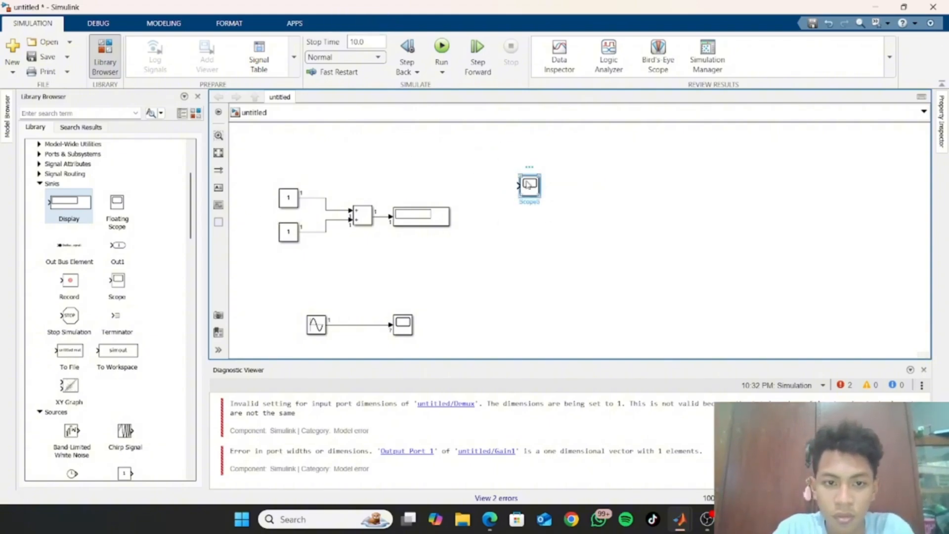
key(Delete)
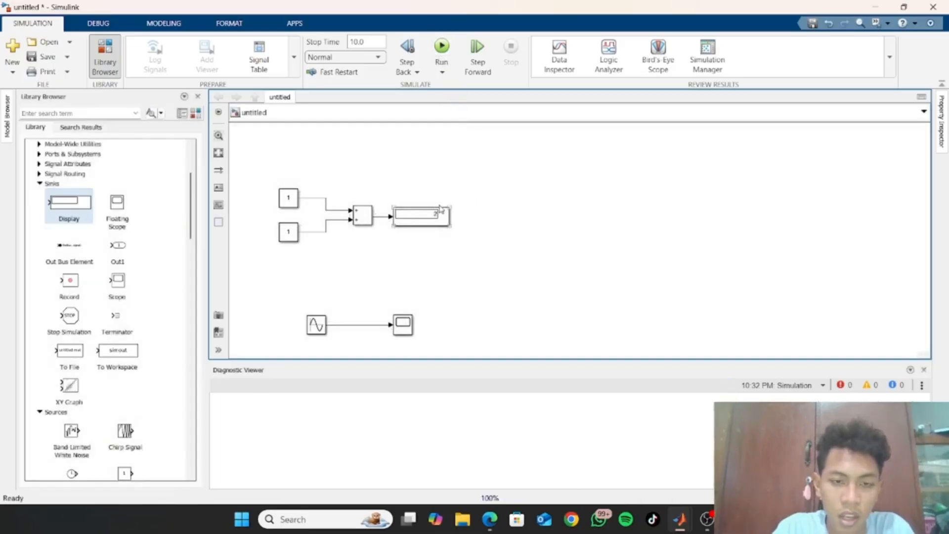
Step: Set the lower Constant's value to 2 and run the simulation
click(290, 232)
double_click(289, 232)
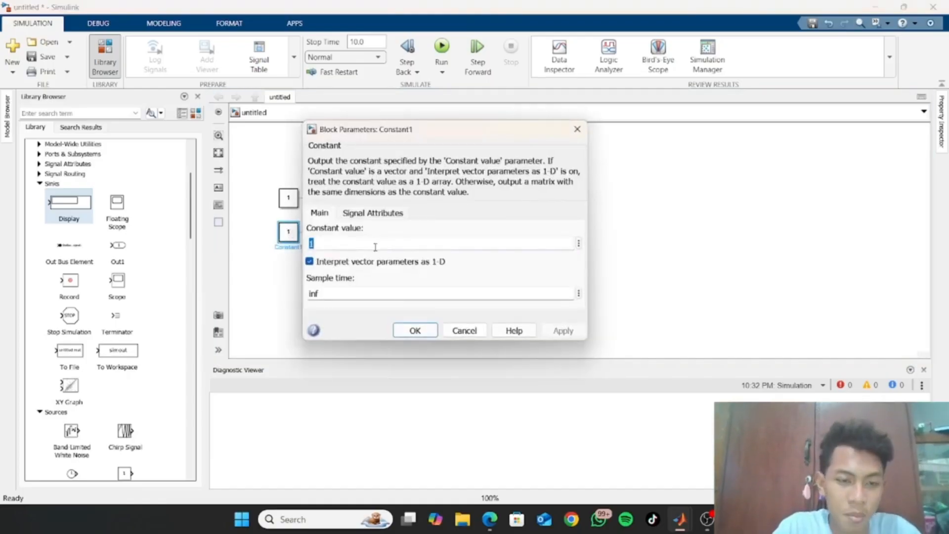
key(BackSpace)
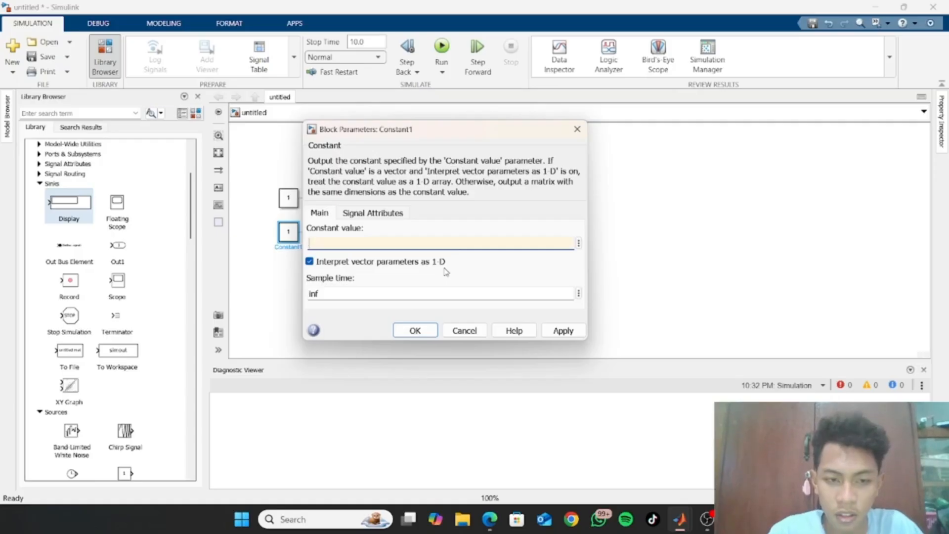
key(Return)
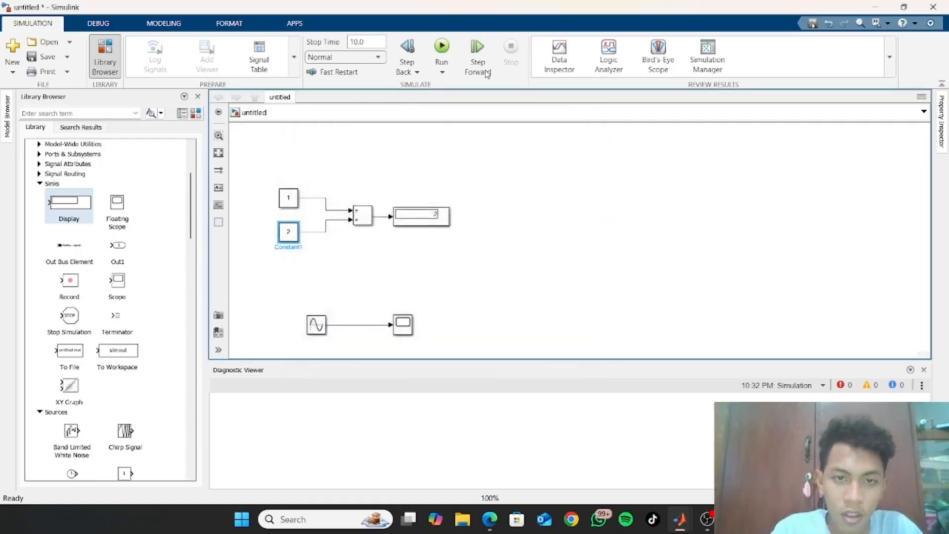
click(442, 50)
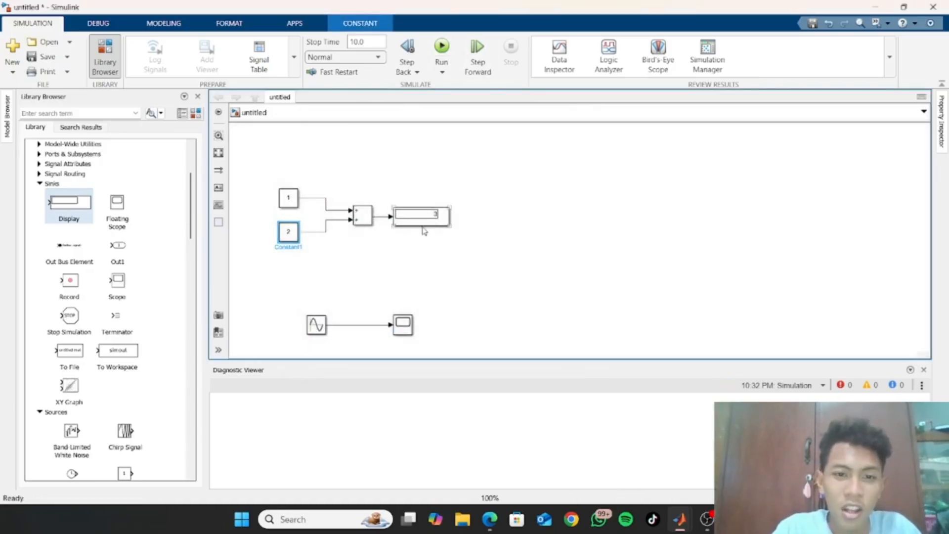
Step: Change the Add block's list of signs to +- so it subtracts the second input
double_click(357, 217)
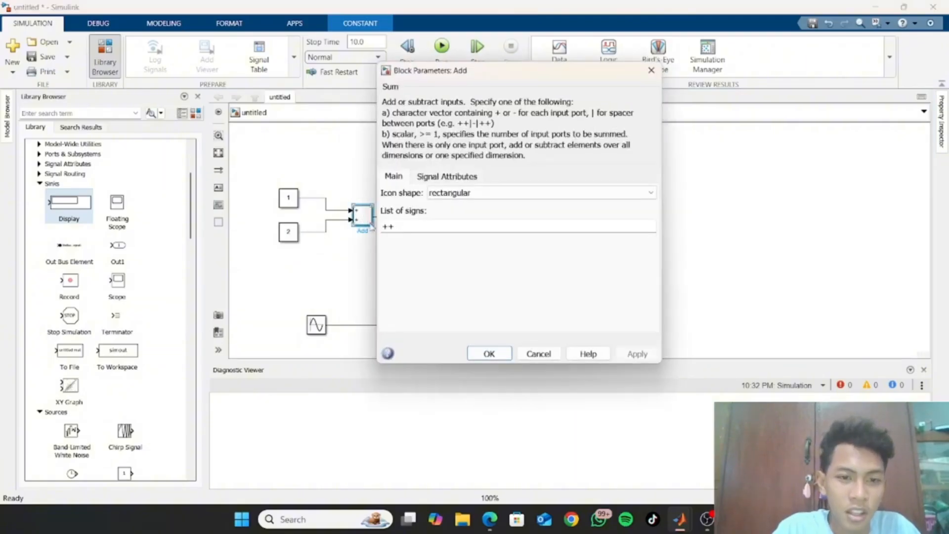
double_click(425, 228)
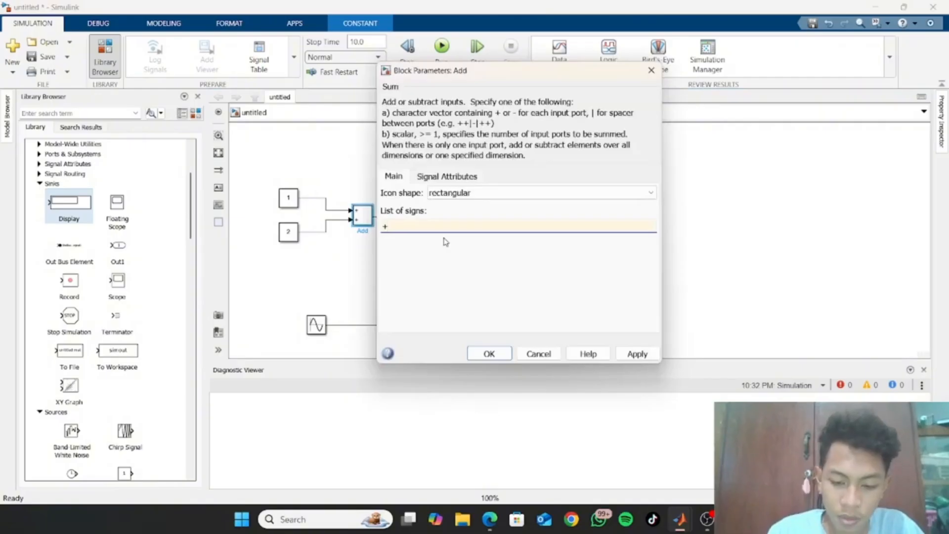
text(-)
key(Return)
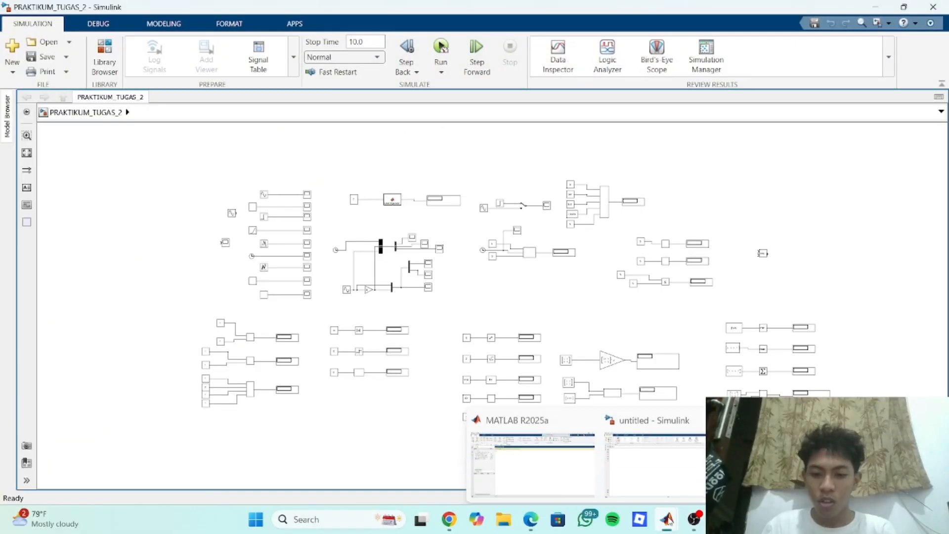
Step: Switch to the PRAKTIKUM_TUGAS_2 model and examine its source blocks wired to Scopes up close
click(643, 459)
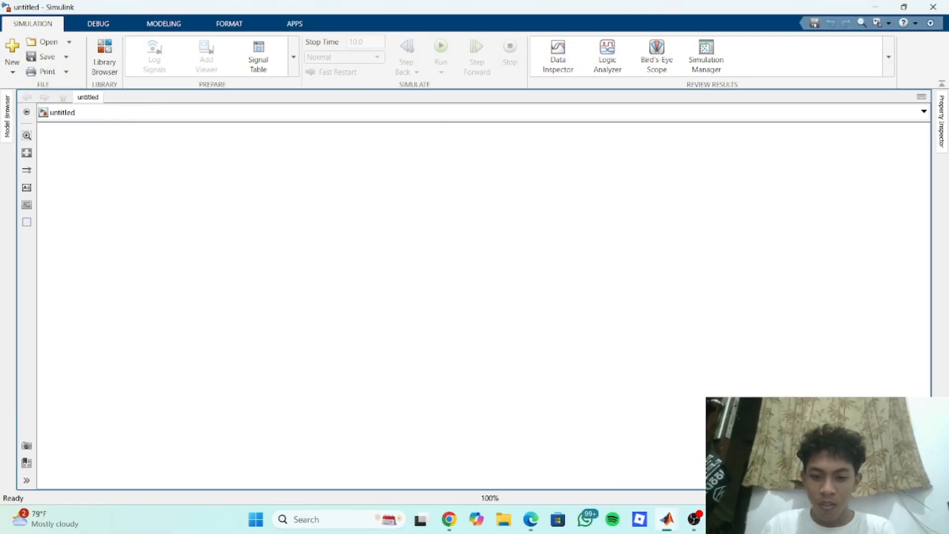
mouse_move(673, 528)
click(685, 473)
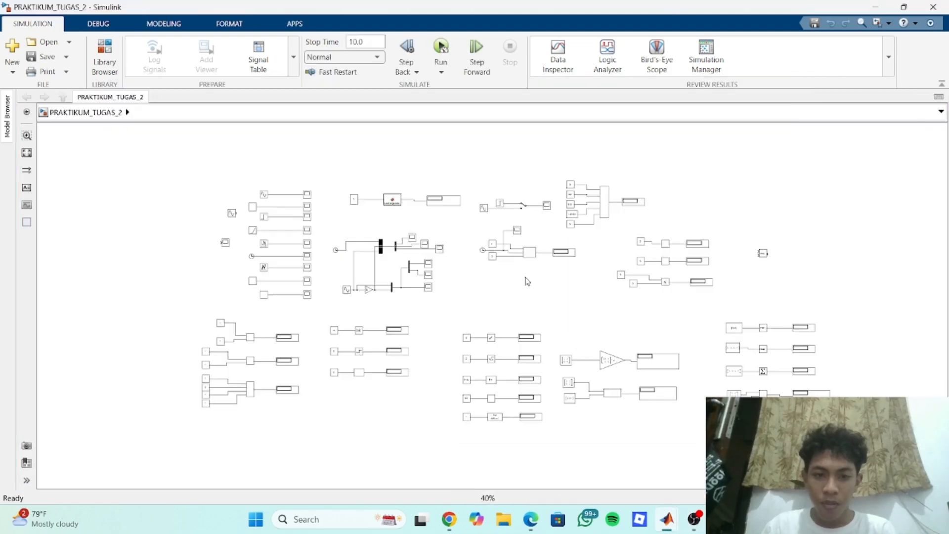
scroll(262, 216, up, 5)
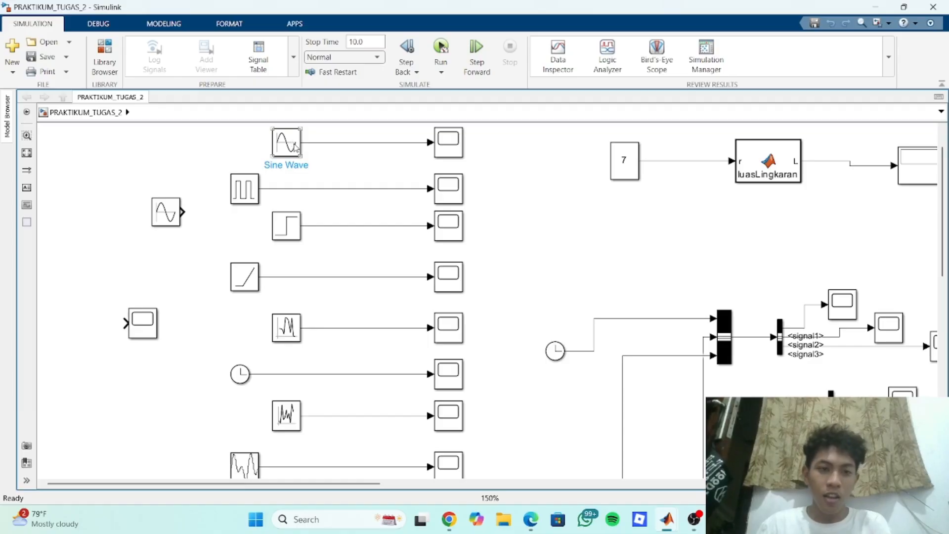
Step: Go to a blank untitled model, open the Library Browser and look through its toolbox list
key(ctrl+n)
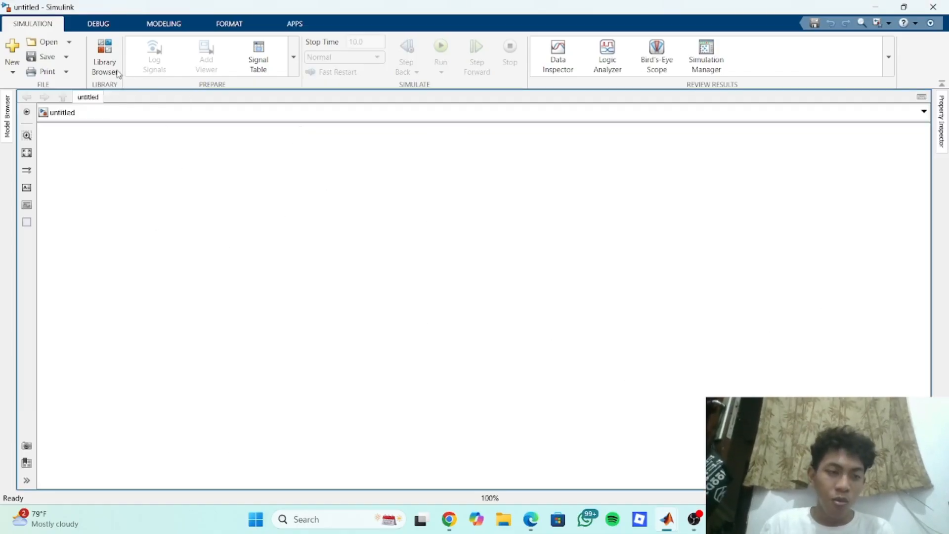
click(112, 57)
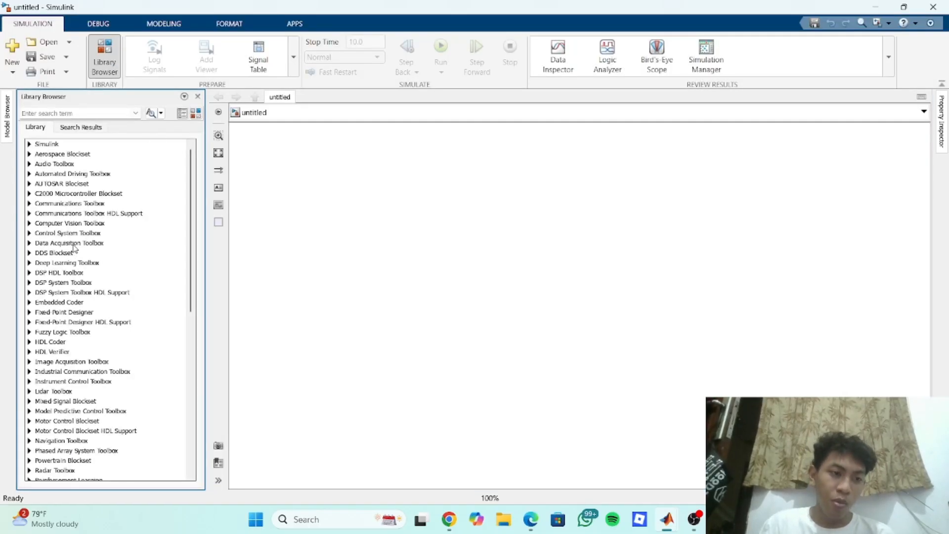
scroll(74, 247, down, 6)
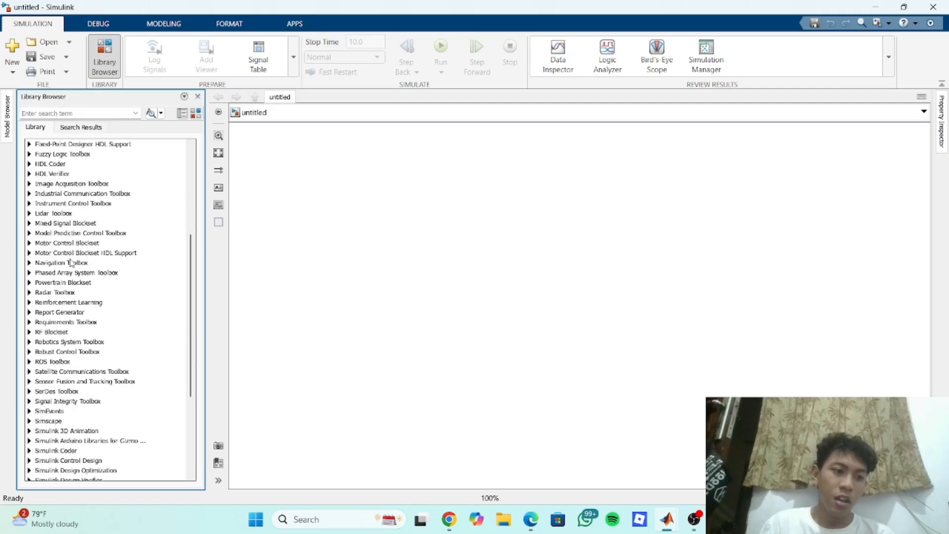
Step: Add a Sine Wave block from Simulink/Sources to the blank model
click(304, 189)
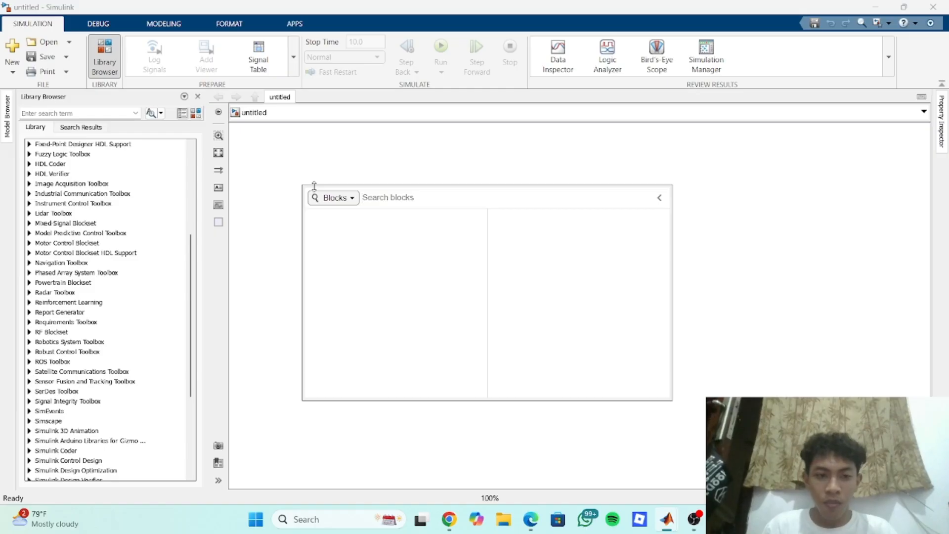
text(sine)
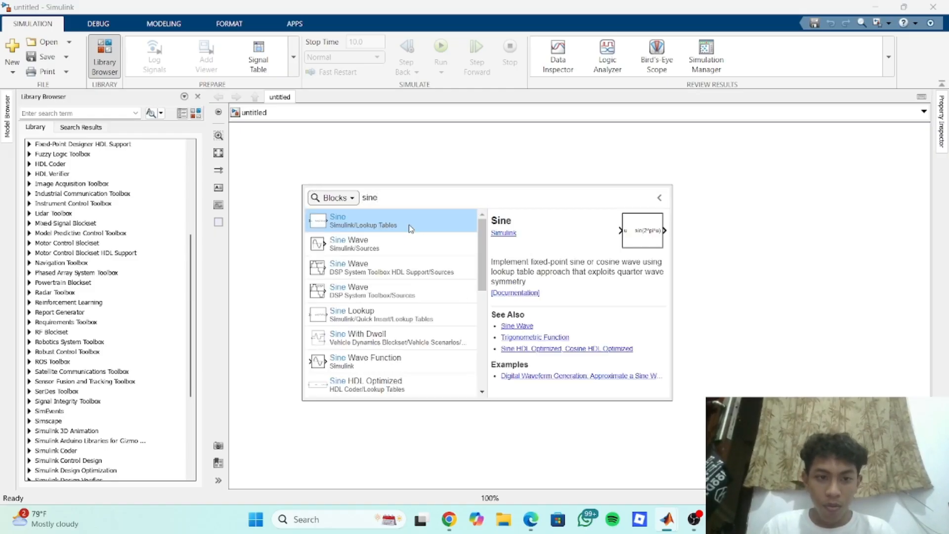
click(386, 253)
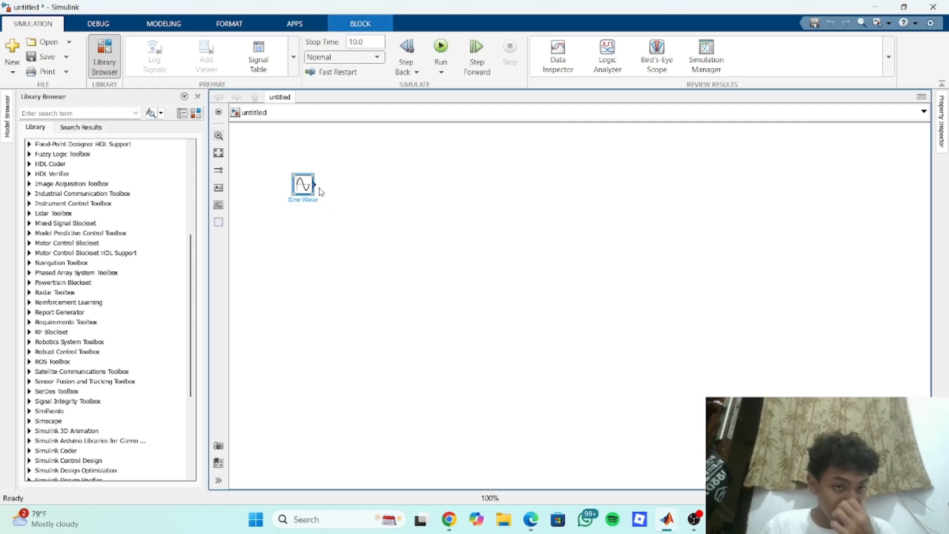
Step: Check the PRAKTIKUM_TUGAS_2 reference model, then add a Pulse Generator block from Simulink/Sources directly below the Sine Wave block in the untitled model
key(alt+Tab)
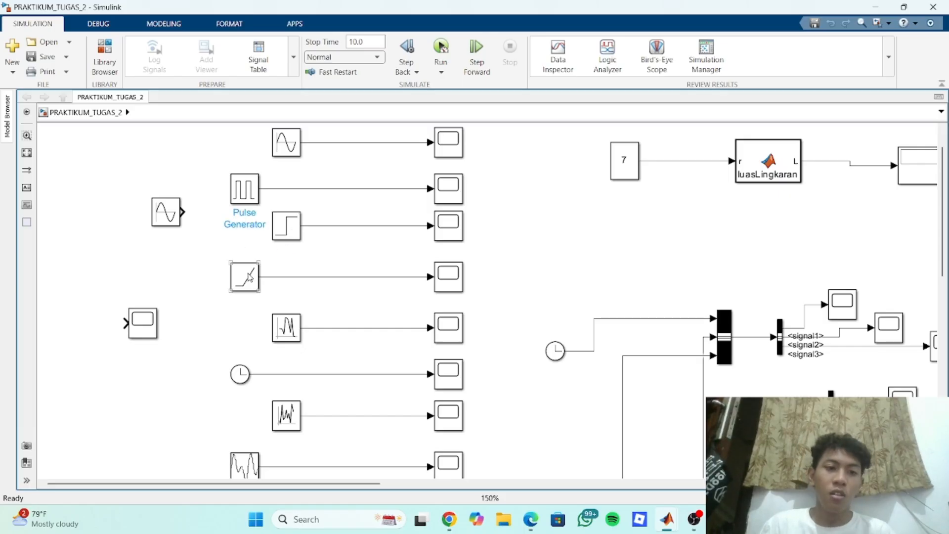
key(alt+Tab)
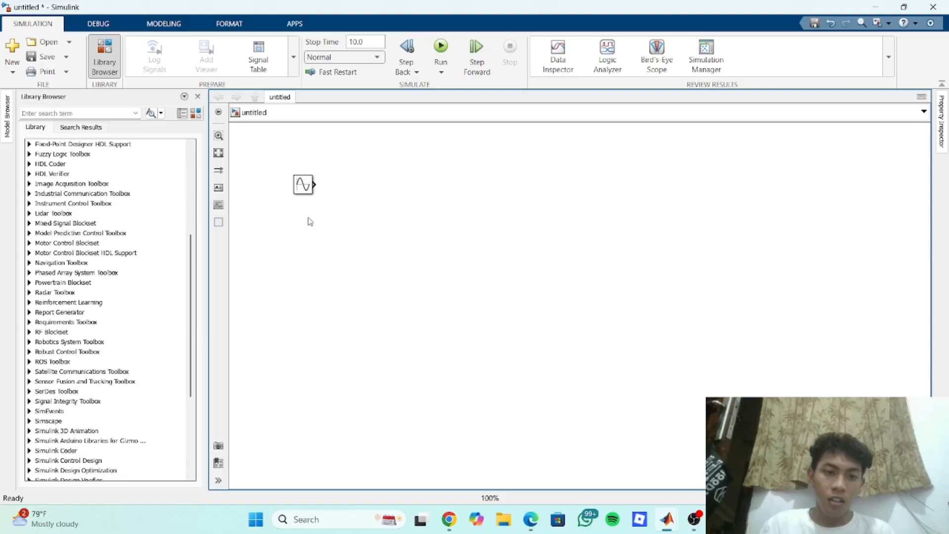
double_click(307, 234)
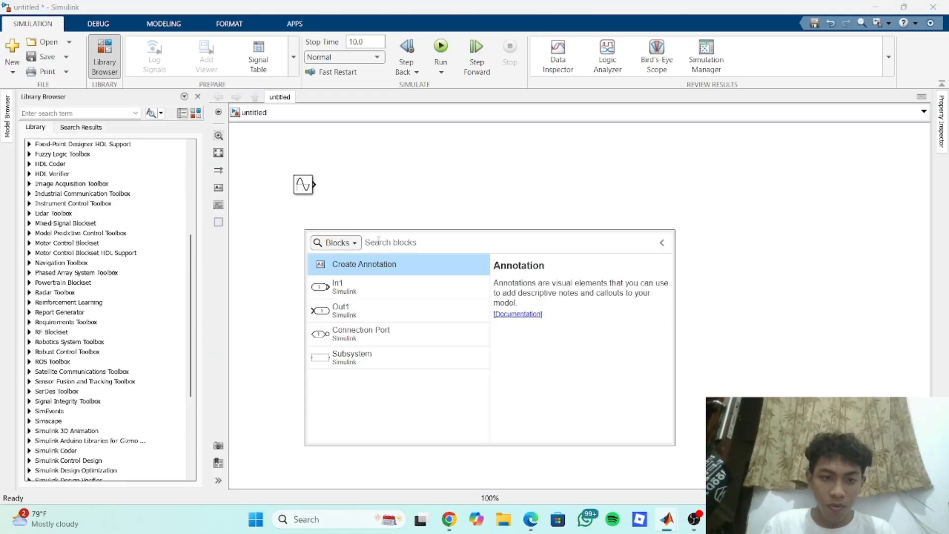
text(puls)
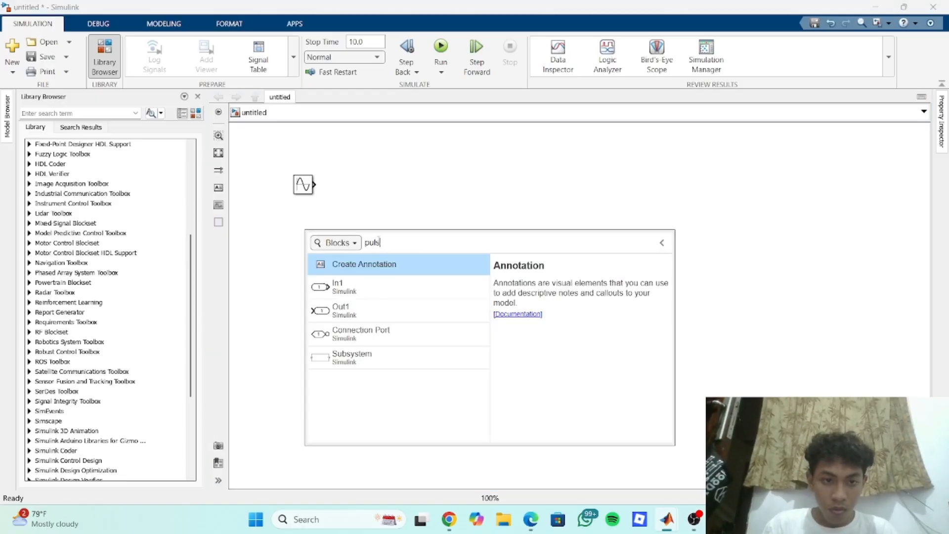
text(e)
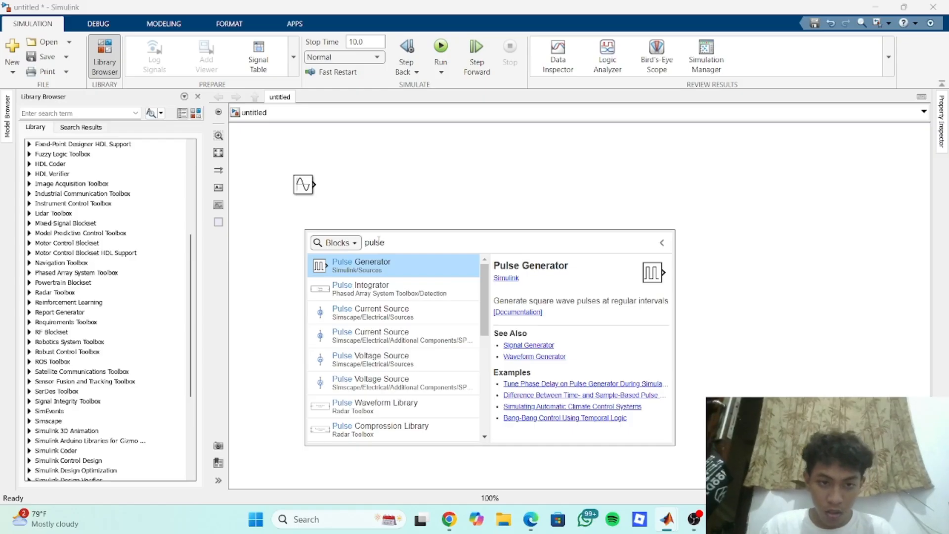
click(378, 264)
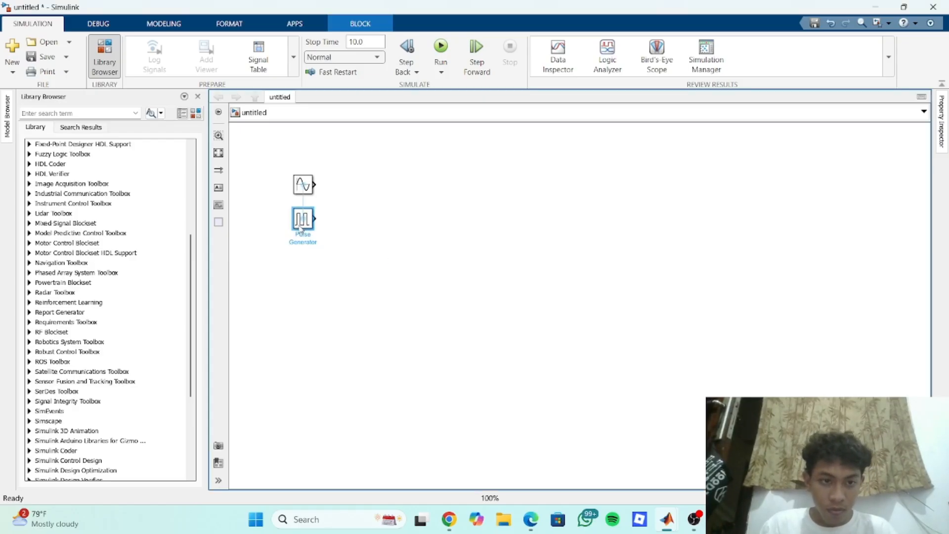
drag(297, 229, 309, 229)
click(520, 276)
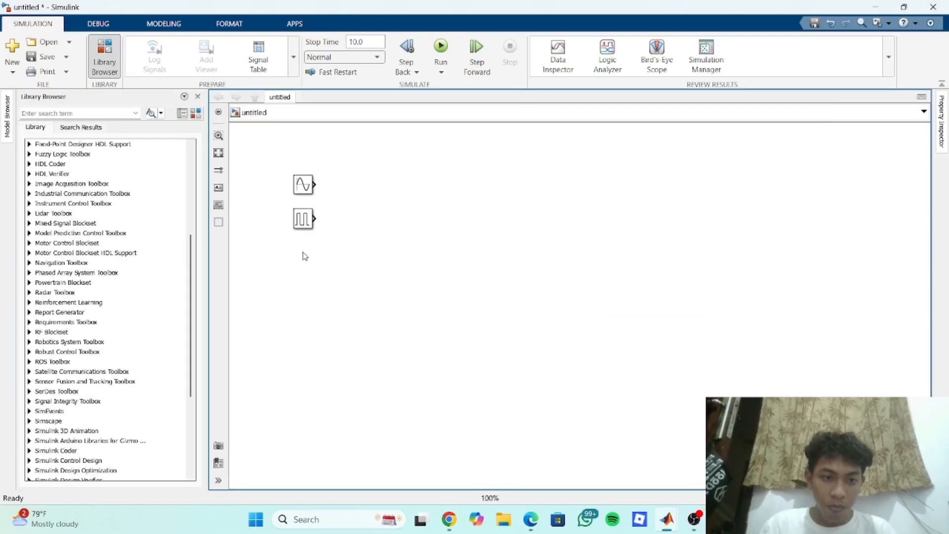
Step: Add a Step block from Simulink/Sources below the Pulse Generator in the untitled model
double_click(305, 256)
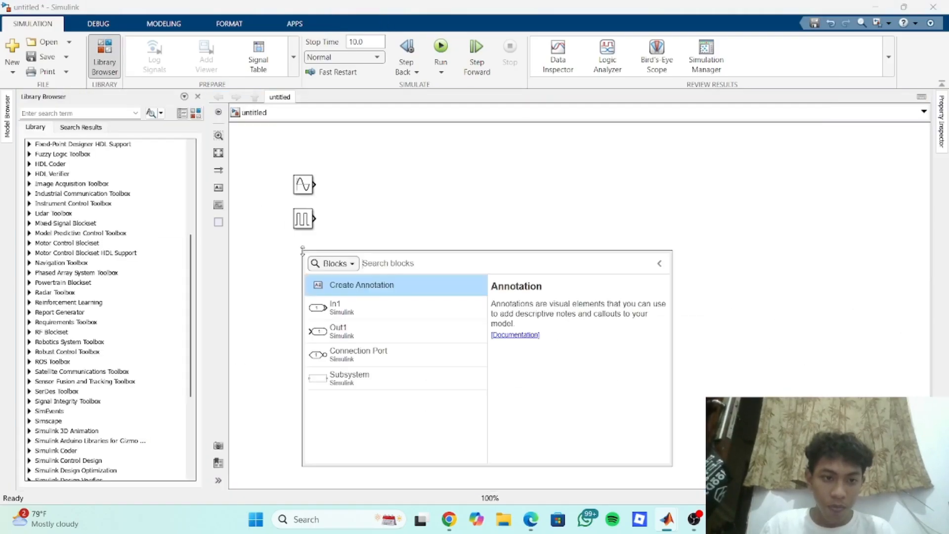
text(step)
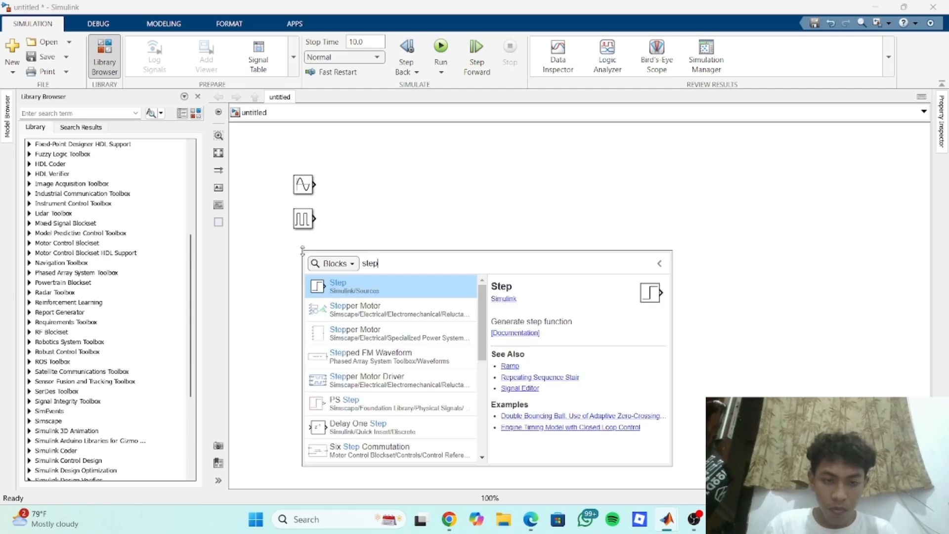
key(Return)
Step: Look up the fourth source in PRAKTIKUM_TUGAS_2 and add the matching Ramp block below the Step block in the untitled model
key(alt+Tab)
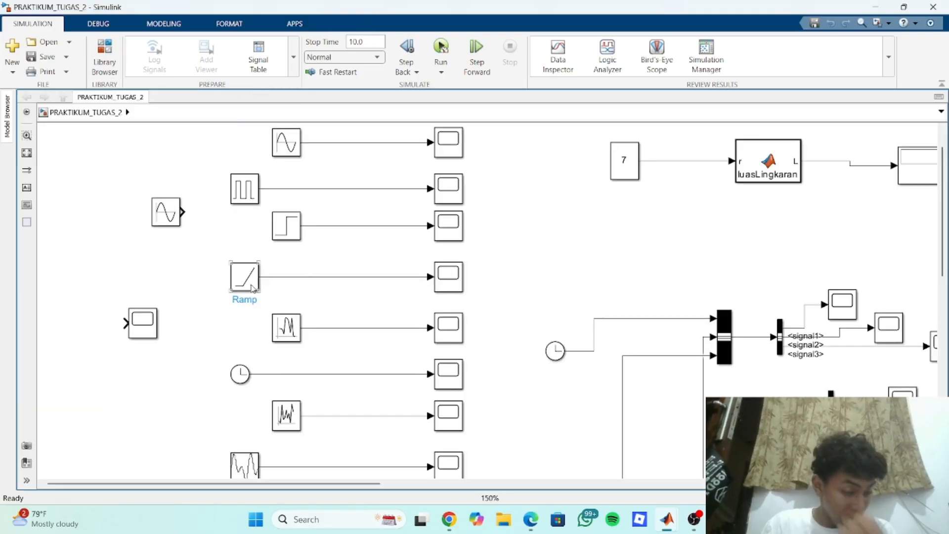
key(alt+Tab)
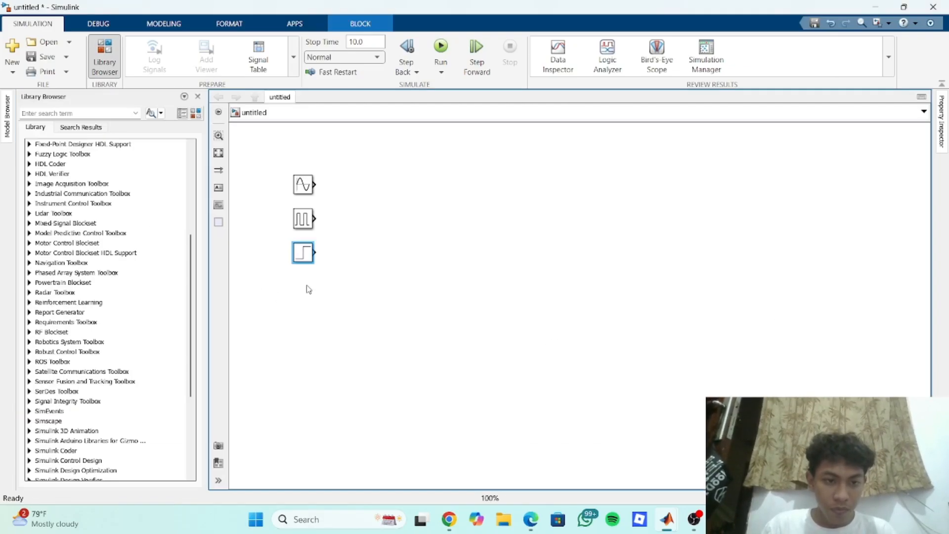
double_click(307, 285)
text(ramp)
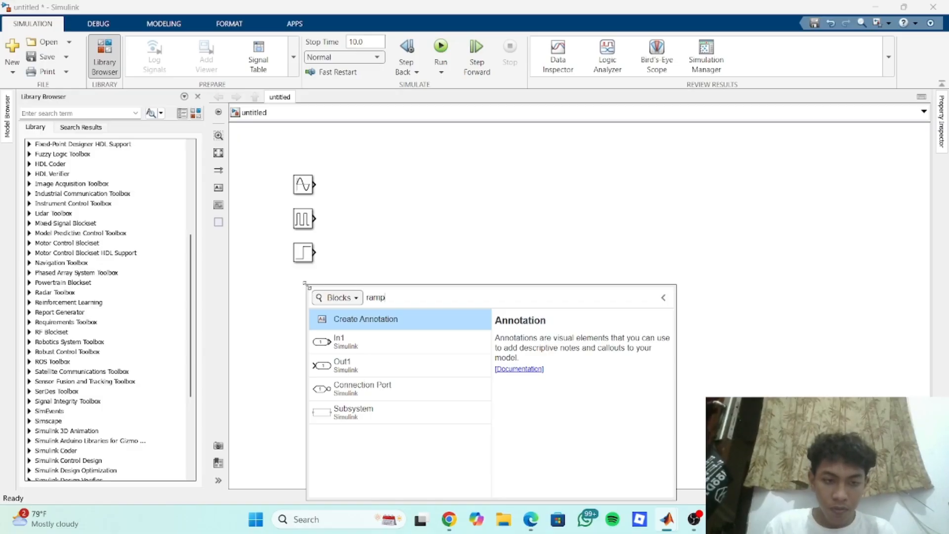
key(Return)
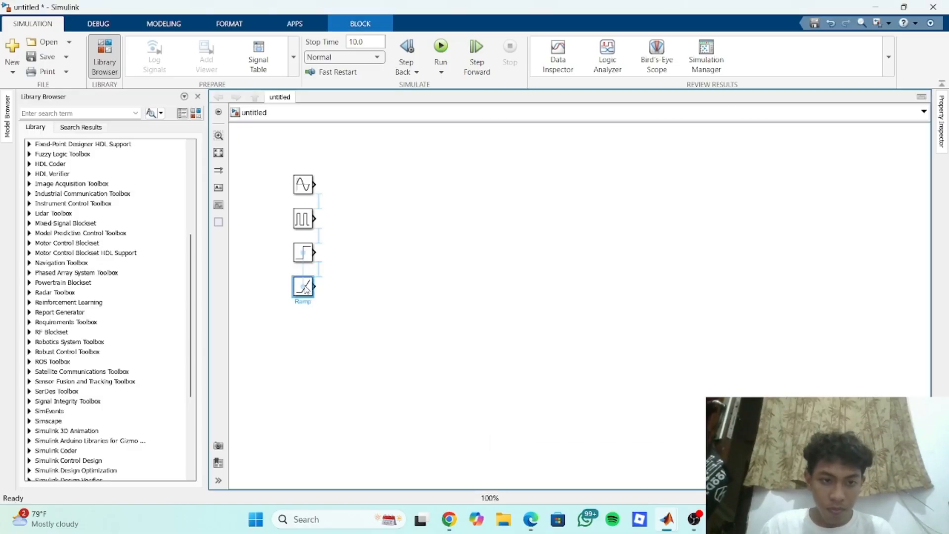
Step: Identify the source block after Ramp in PRAKTIKUM_TUGAS_2 and add a Random Number block below the Ramp in the untitled model
key(alt+Tab)
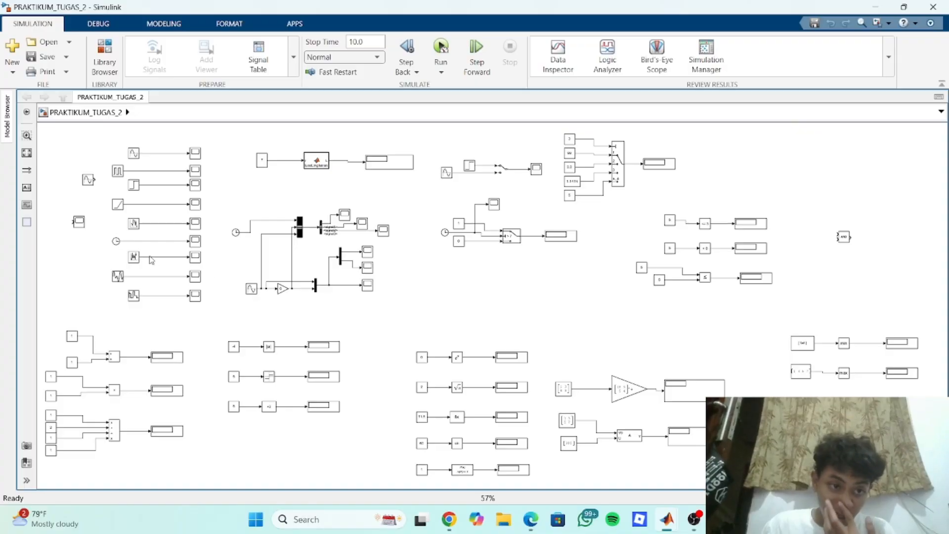
key(alt+Tab)
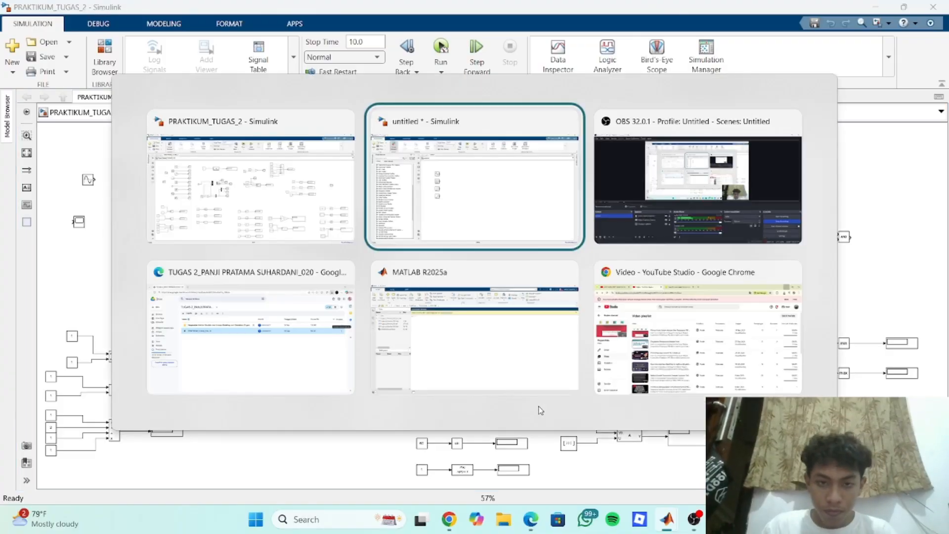
click(257, 218)
scroll(172, 229, up, 3)
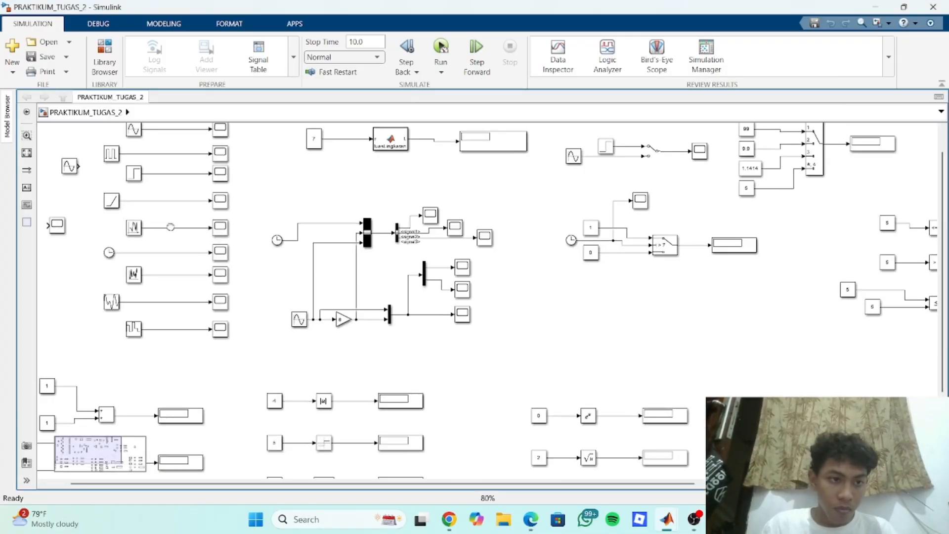
scroll(312, 271, left, 4)
scroll(485, 282, up, 5)
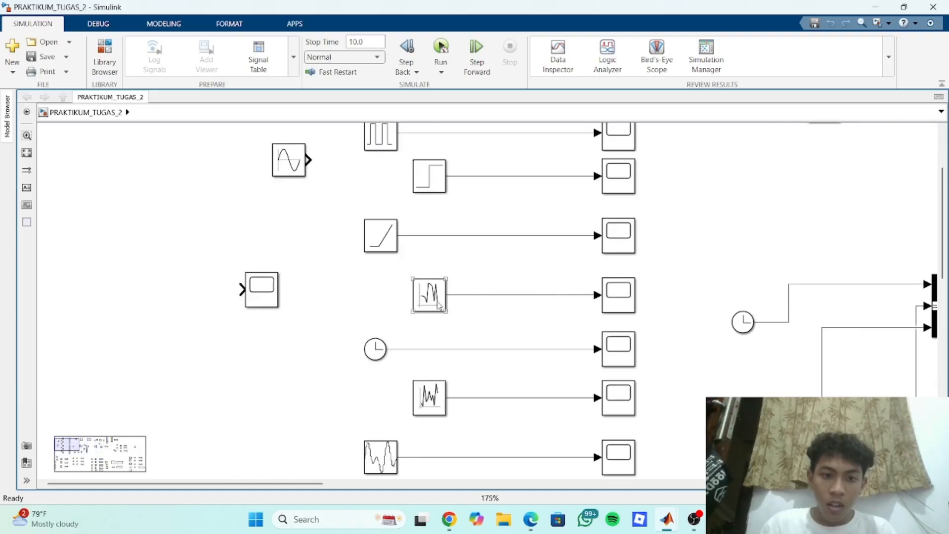
key(alt+Tab)
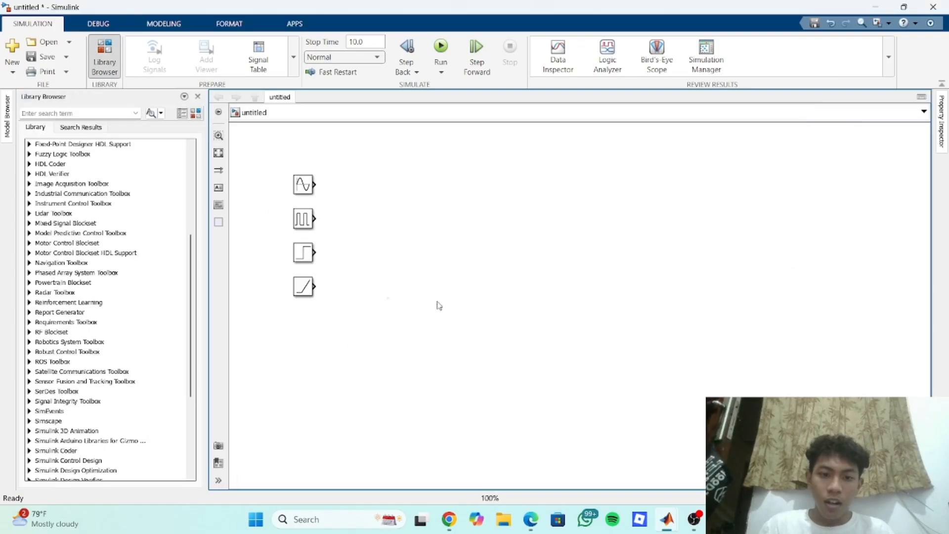
double_click(302, 319)
text(rando)
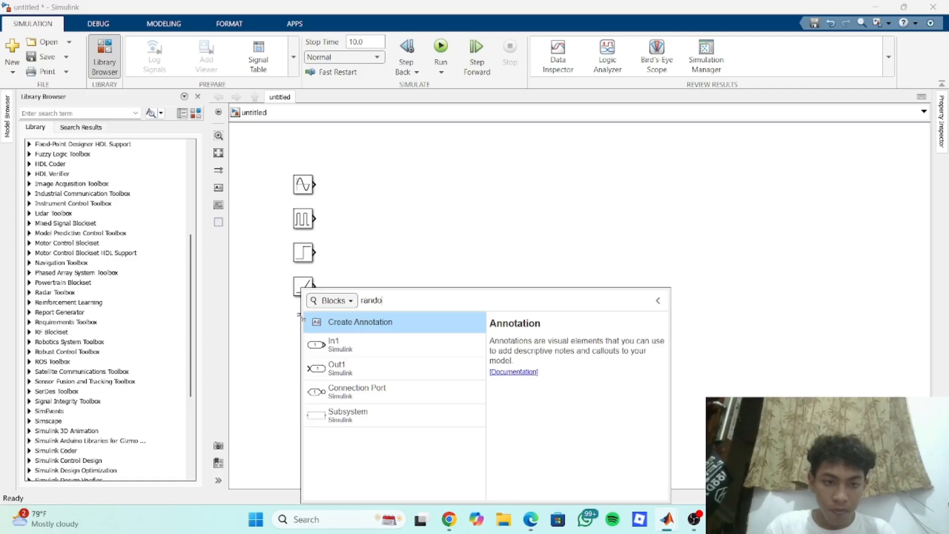
text(m)
key(Return)
Step: Check the reference model for the source after Random Number and add a Clock block below Random Number in the untitled model
key(alt+Tab)
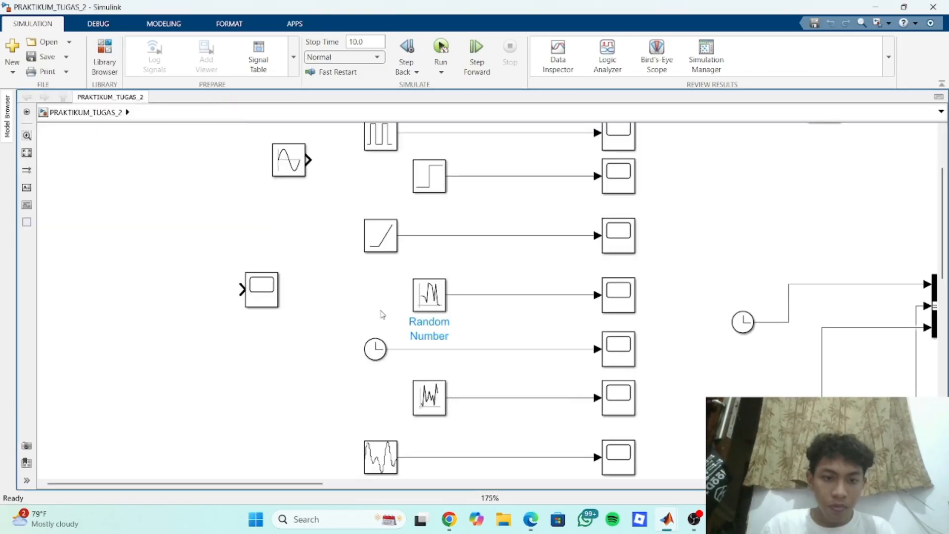
key(alt+Tab)
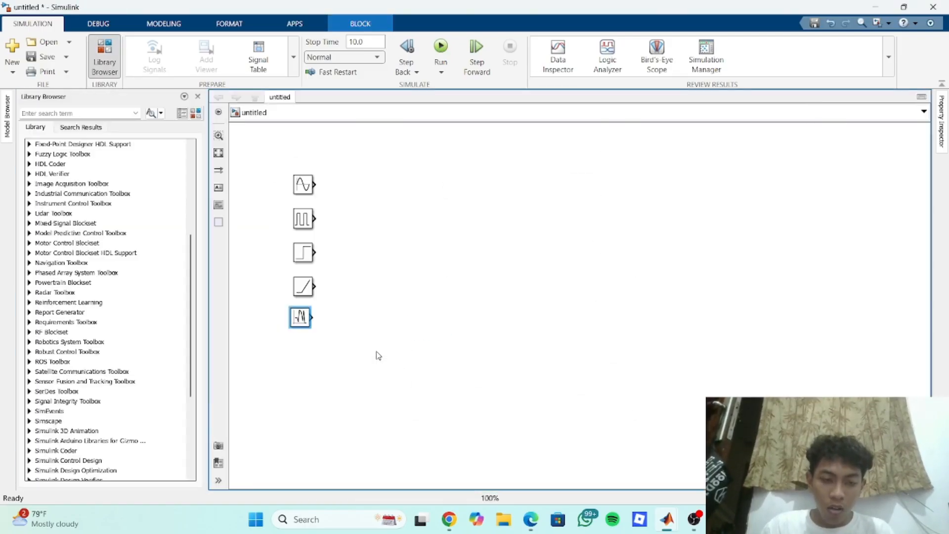
double_click(296, 349)
text(cloc)
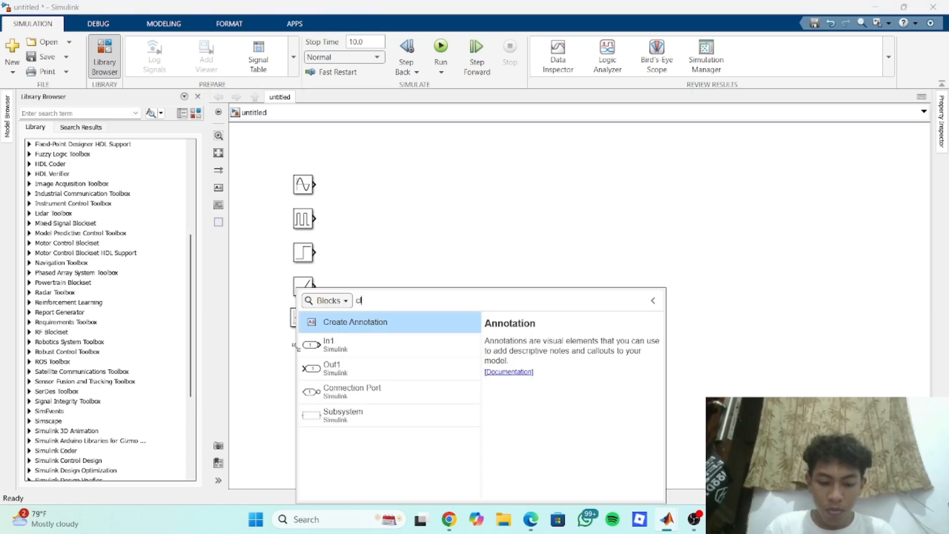
text(k)
key(Return)
Step: Identify the source below the Clock in PRAKTIKUM_TUGAS_2, add a Uniform Random Number block to the untitled model and align it under the column
key(alt+Tab)
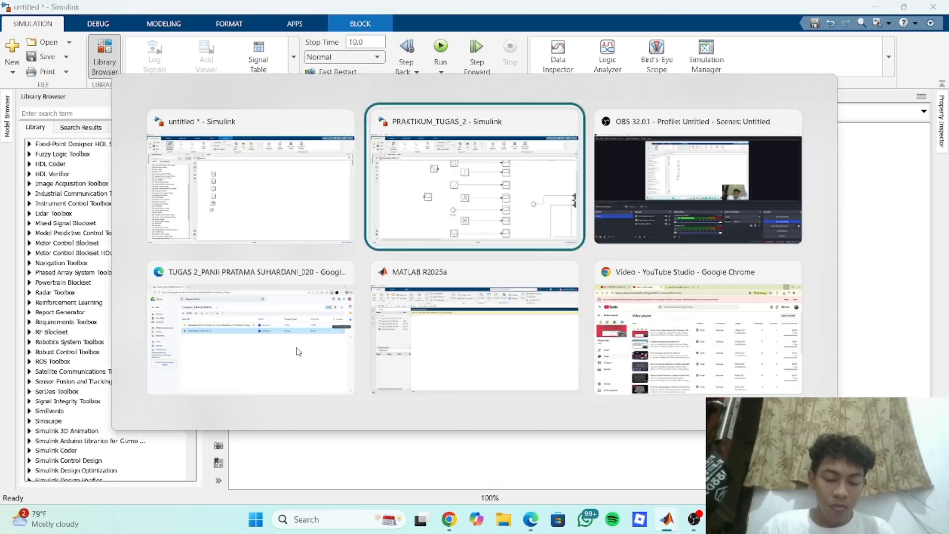
click(426, 395)
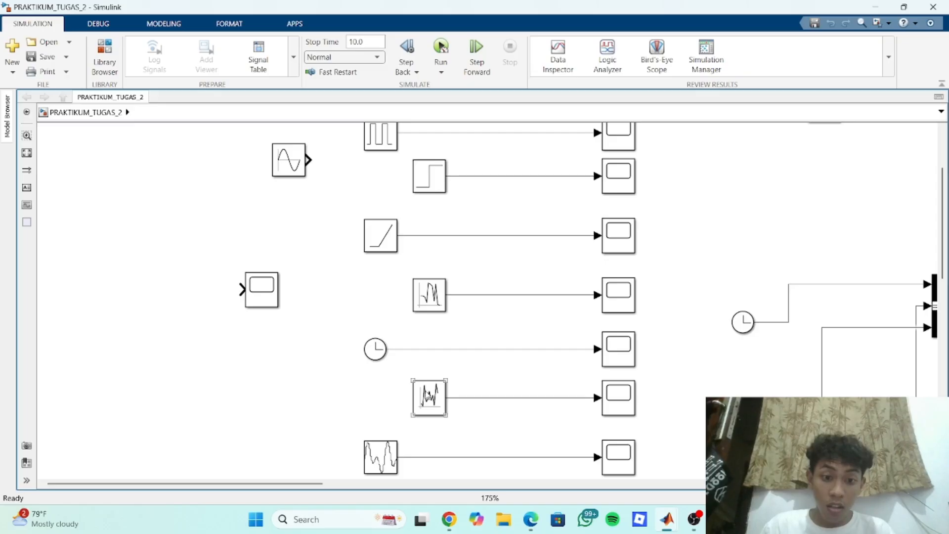
scroll(434, 408, down, 1)
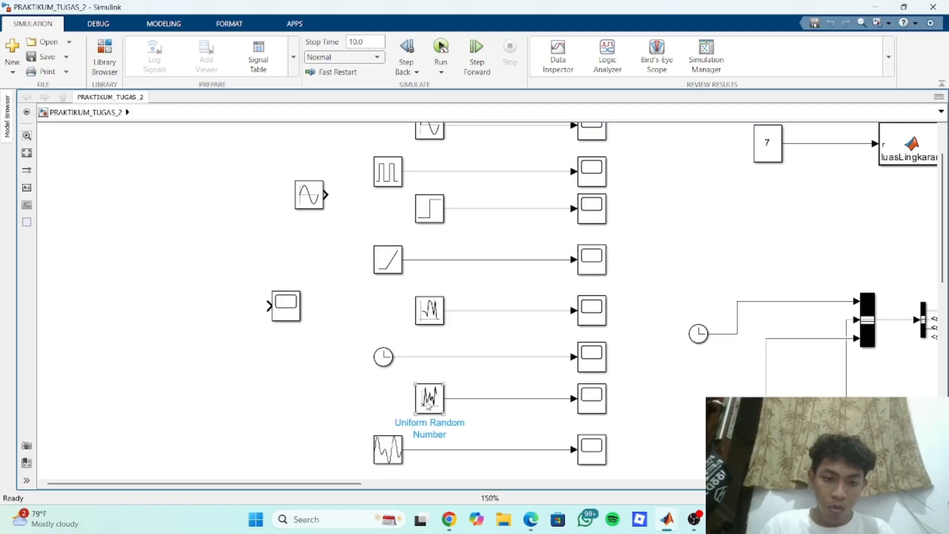
key(alt+Tab)
double_click(292, 372)
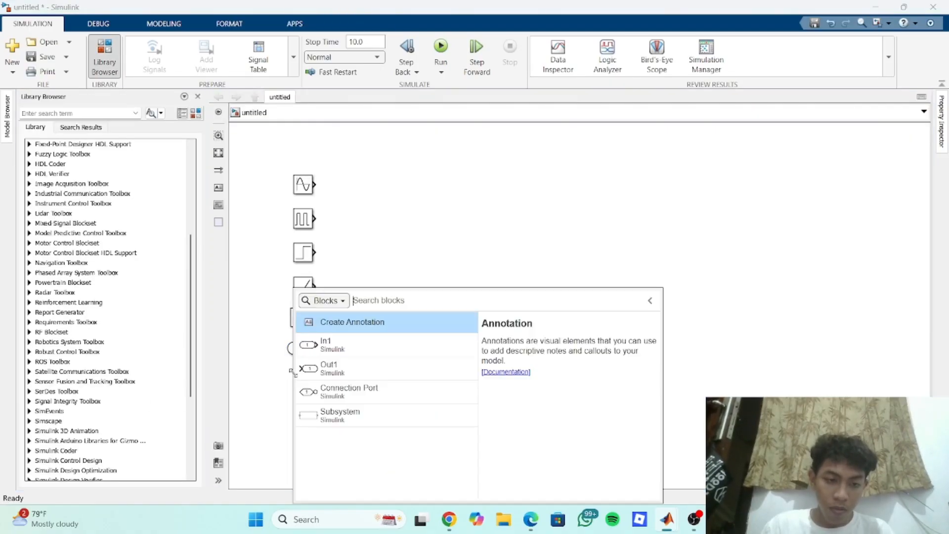
text(uni)
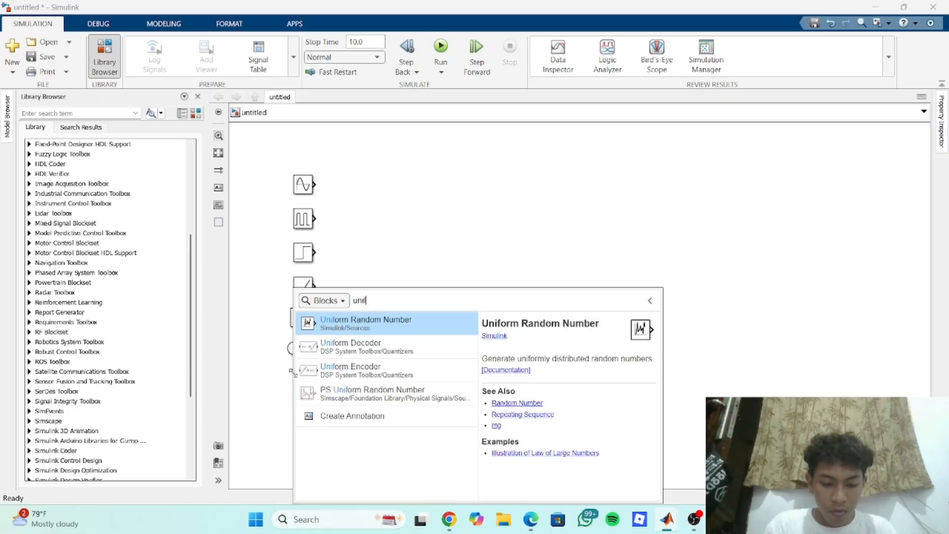
key(Return)
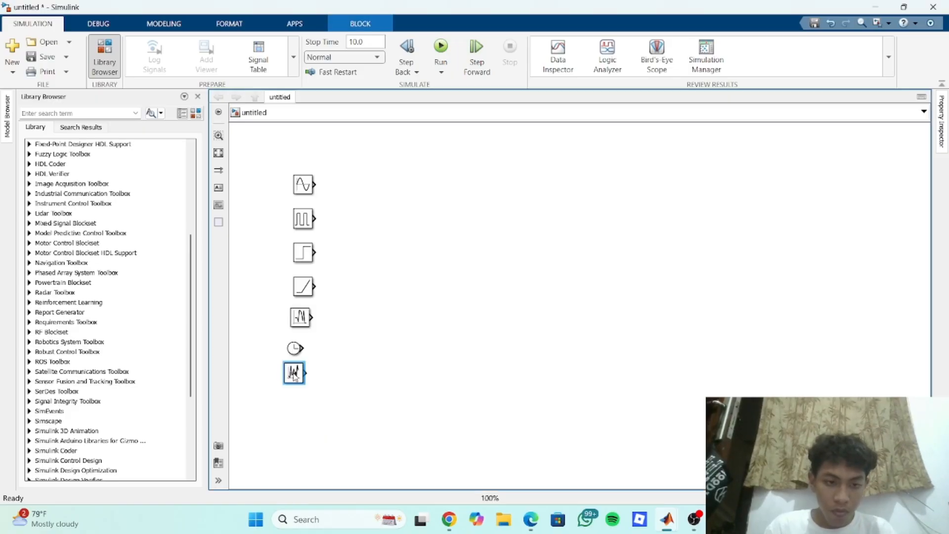
drag(294, 376, 302, 379)
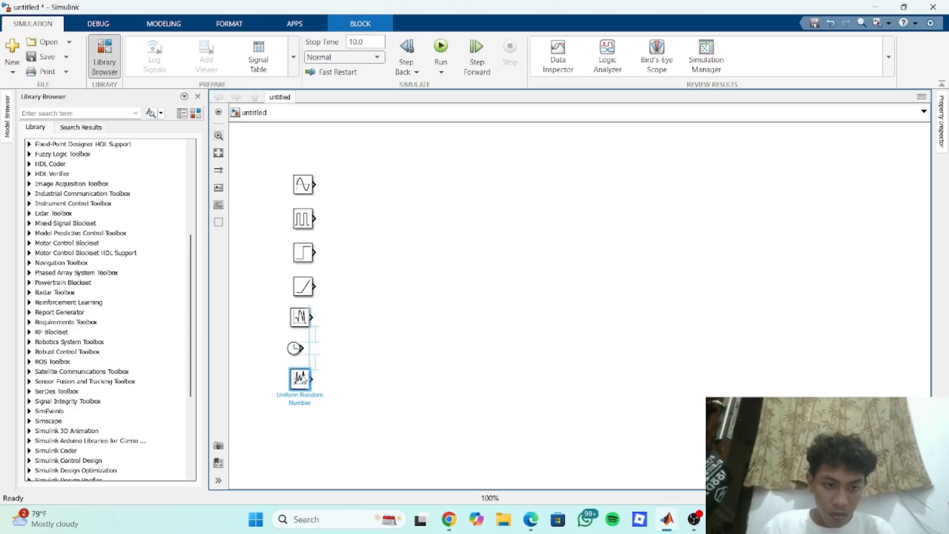
click(319, 381)
Step: Identify the source below Uniform Random Number in PRAKTIKUM_TUGAS_2 and add a Waveform Generator block at the end of the untitled model's column
scroll(351, 376, down, 4)
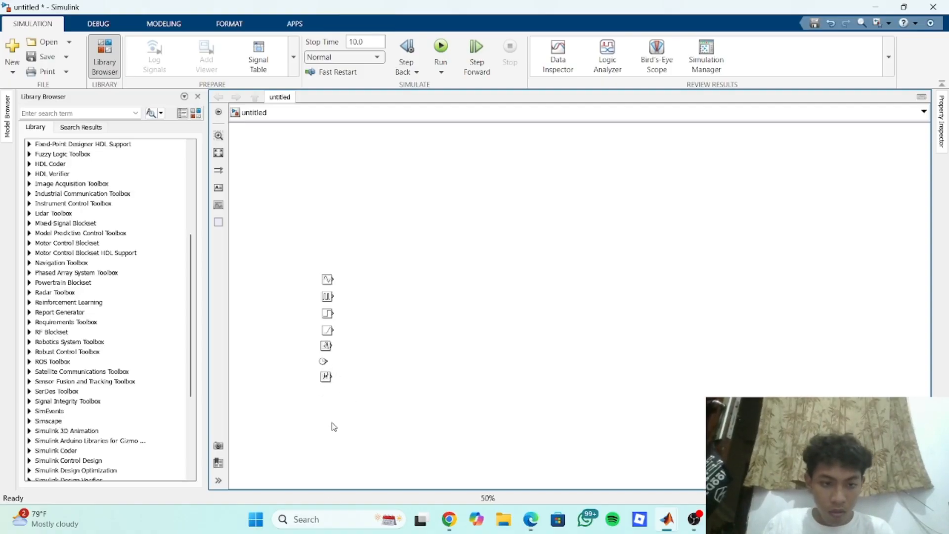
scroll(326, 403, up, 5)
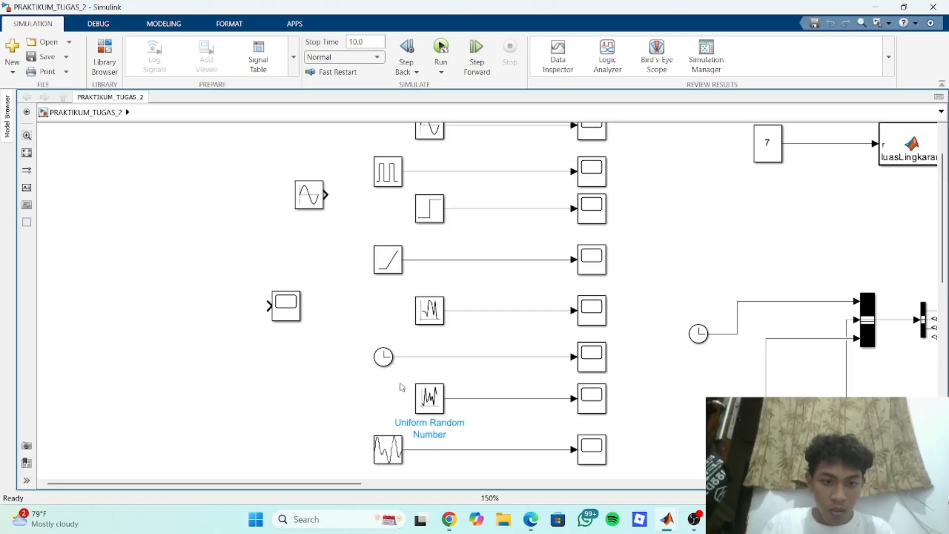
scroll(420, 425, down, 5)
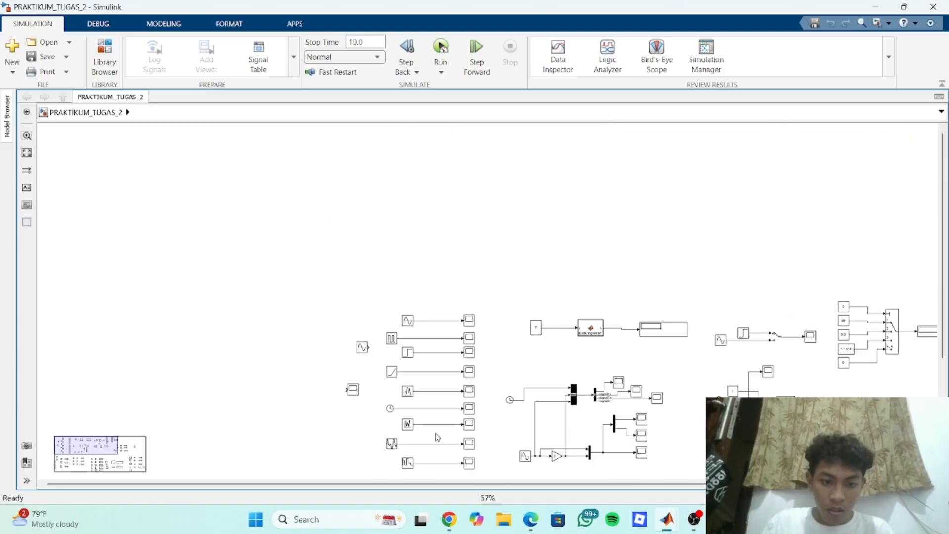
scroll(437, 437, up, 4)
drag(433, 391, 417, 205)
scroll(465, 314, up, 1)
scroll(484, 272, down, 1)
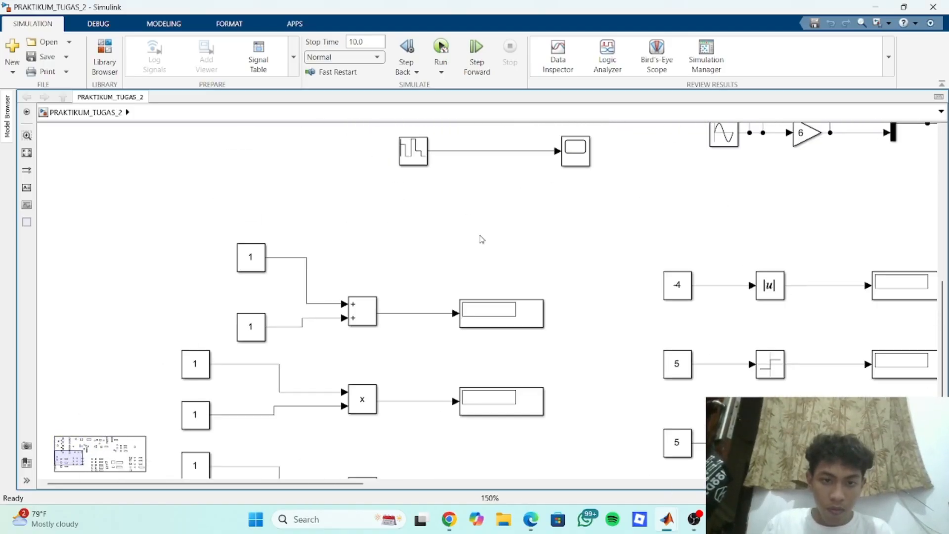
drag(480, 236, 490, 402)
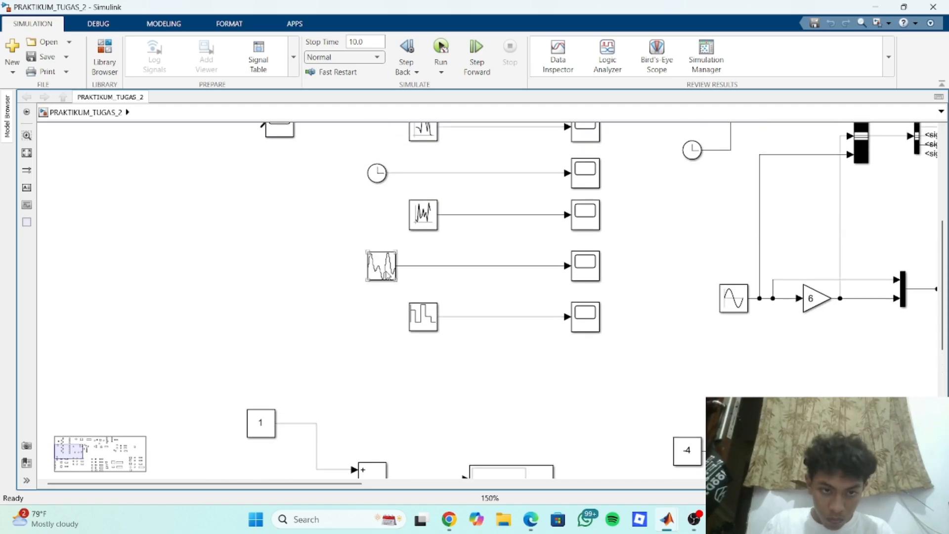
click(388, 275)
key(alt+Tab)
double_click(318, 375)
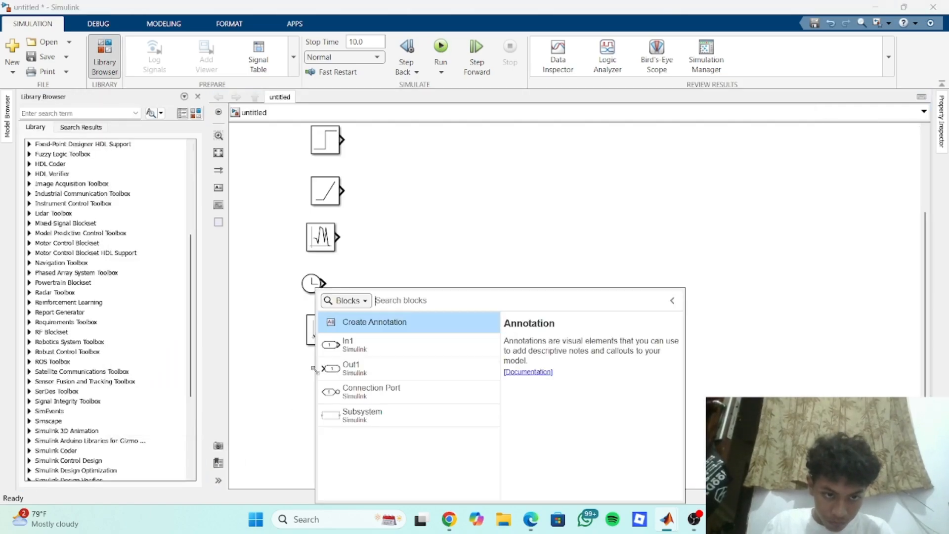
text(waveform)
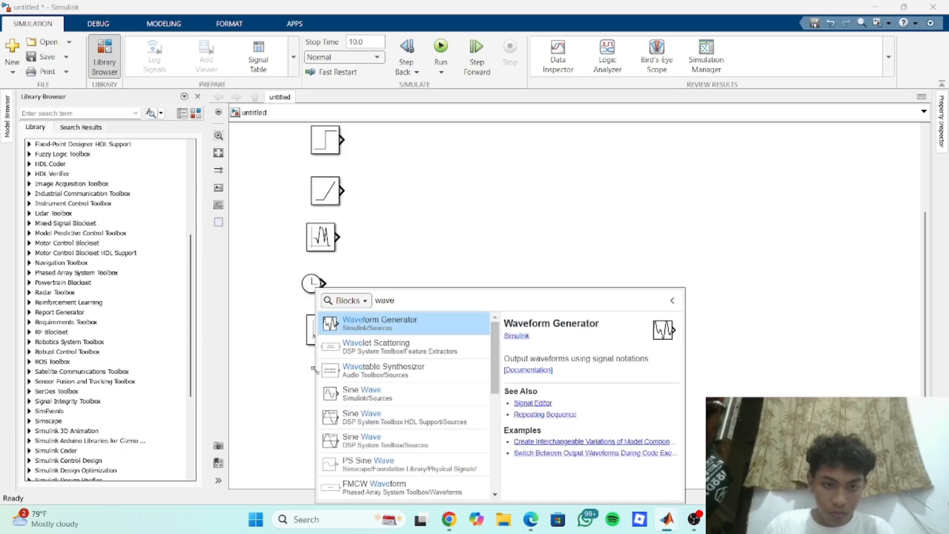
key(Return)
Step: Check the last source in the PRAKTIKUM_TUGAS_2 column and add a Repeating Sequence block below the Waveform Generator in the untitled model
key(alt+Tab)
click(418, 317)
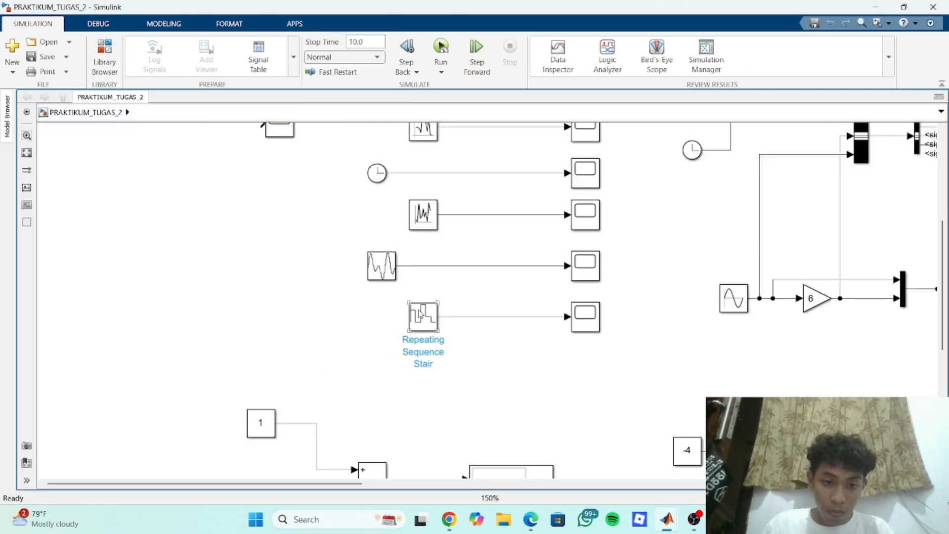
key(alt+Tab)
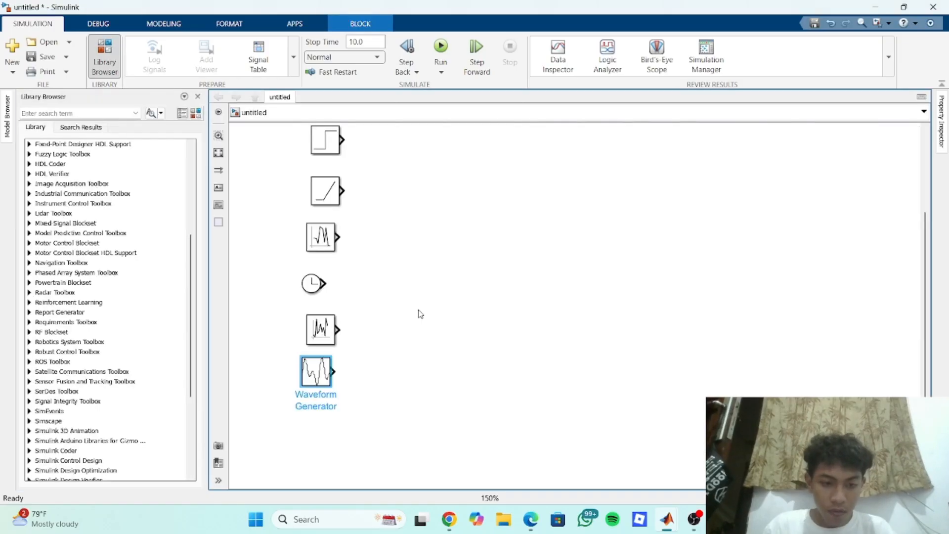
double_click(323, 435)
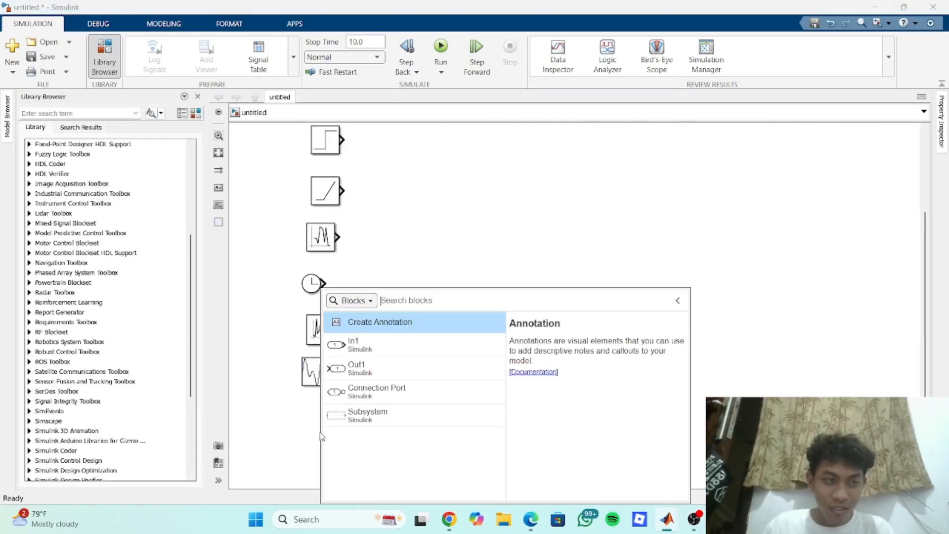
text(ra)
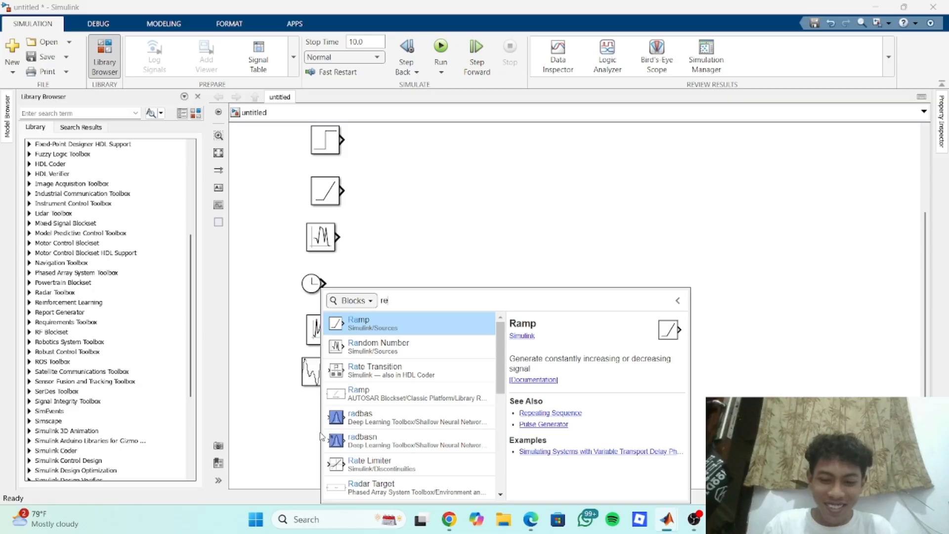
text(pa)
key(BackSpace)
key(BackSpace)
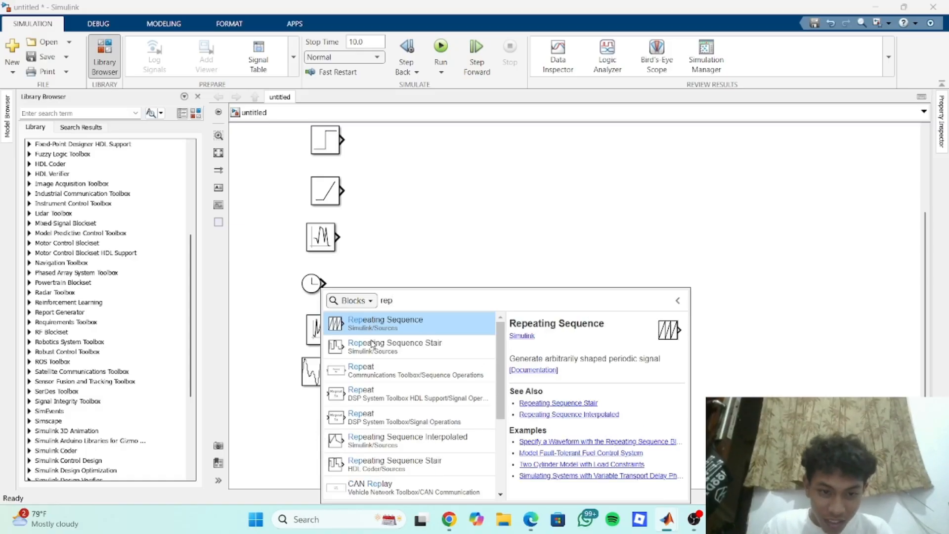
click(369, 324)
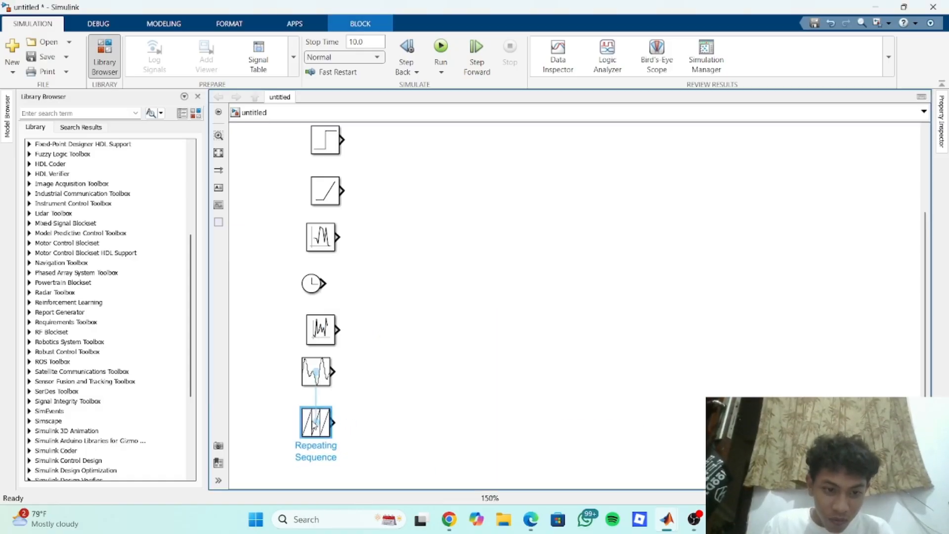
Step: Add a Scope block beside the Sine Wave and copy it down the column so each of the nine sources has its own Scope
click(371, 213)
scroll(376, 245, up, 4)
scroll(376, 245, down, 7)
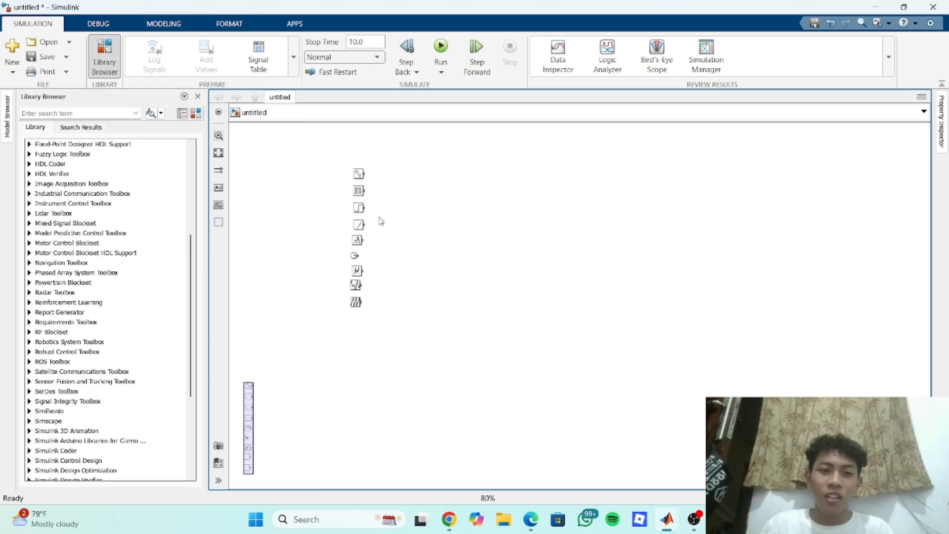
scroll(406, 157, up, 3)
double_click(385, 187)
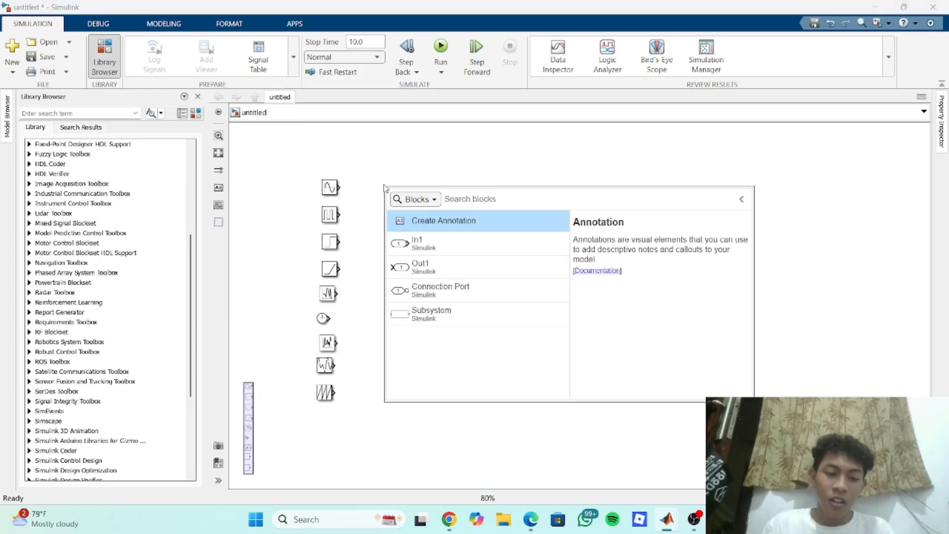
text(sc)
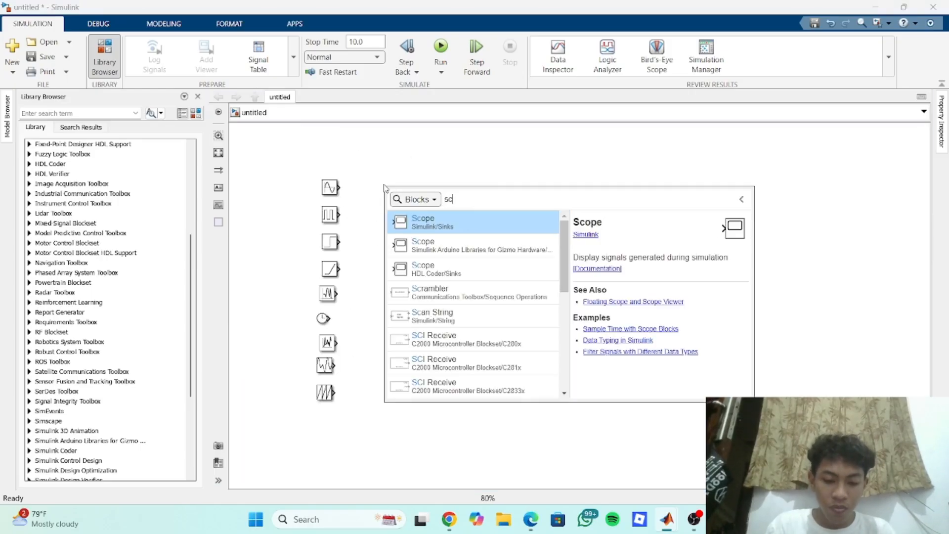
key(Return)
drag(385, 188, 386, 300)
drag(386, 301, 383, 398)
click(447, 243)
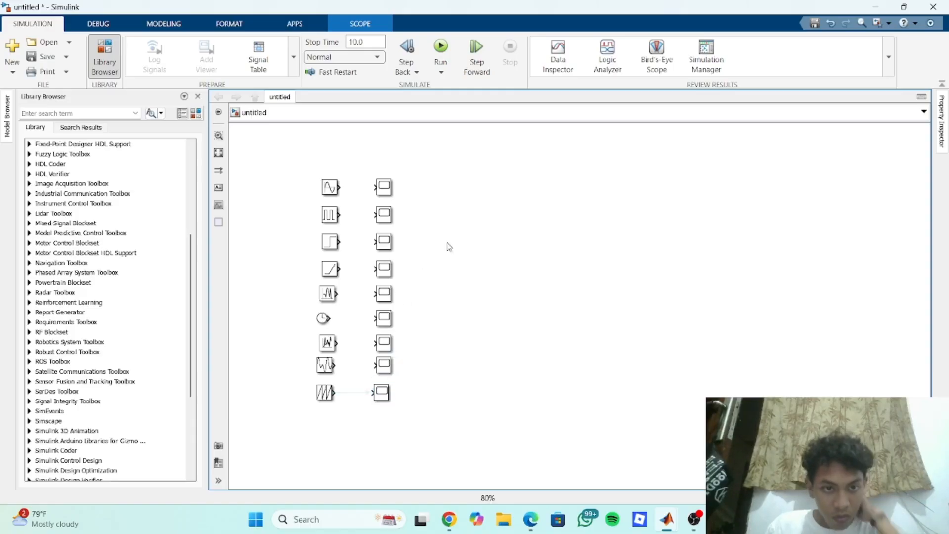
Step: Connect the output of each of the nine source blocks to the input of the Scope beside it
click(329, 187)
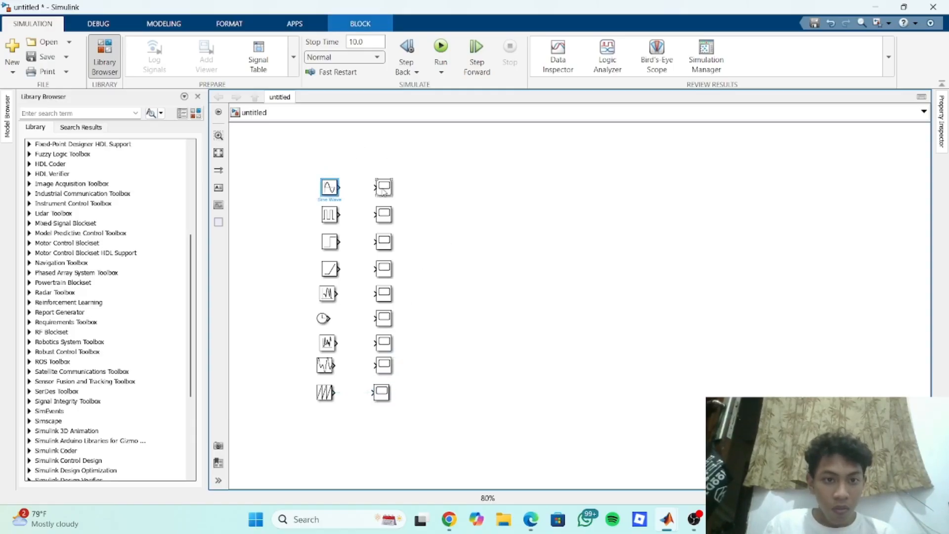
mouse_move(384, 191)
mouse_down()
mouse_move(366, 193)
mouse_move(385, 196)
mouse_move(374, 187)
mouse_up()
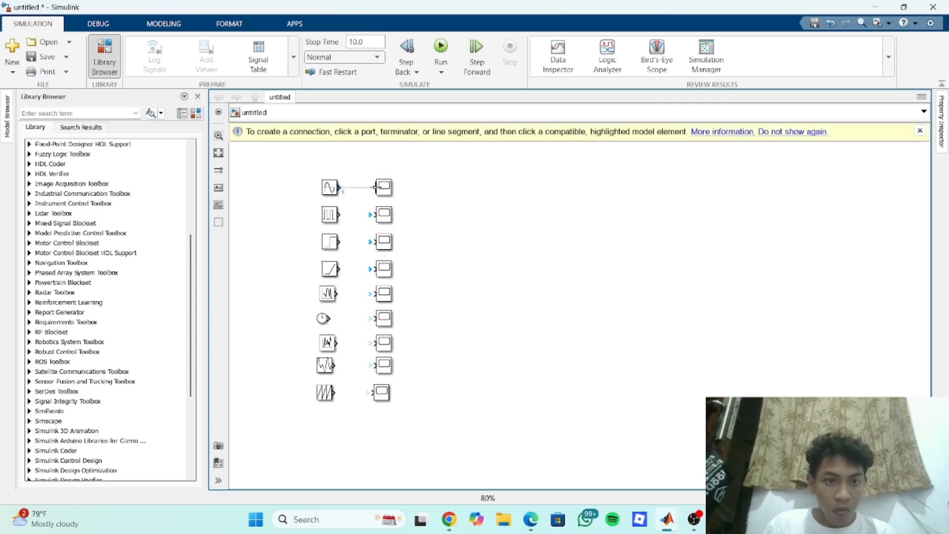
drag(341, 215, 374, 214)
drag(340, 242, 375, 241)
drag(341, 267, 374, 269)
drag(337, 294, 374, 294)
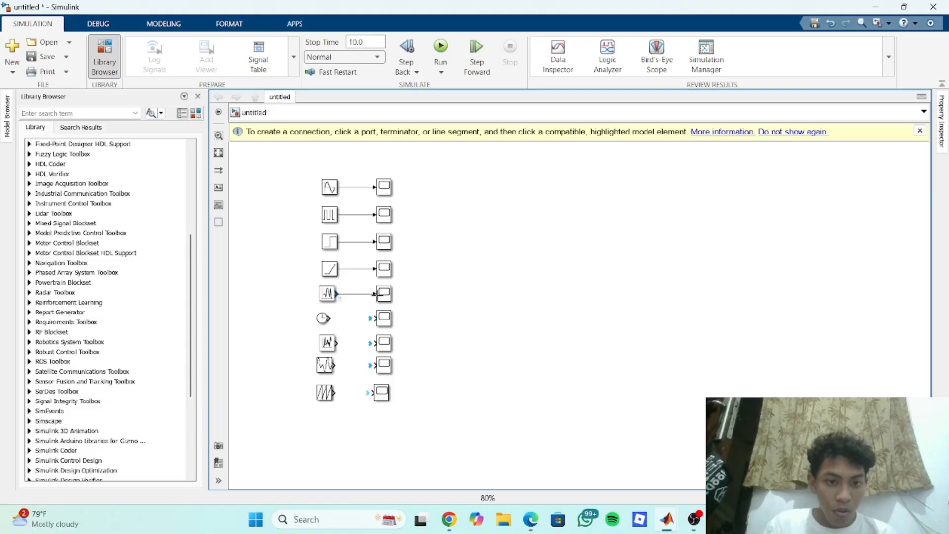
drag(333, 318, 374, 365)
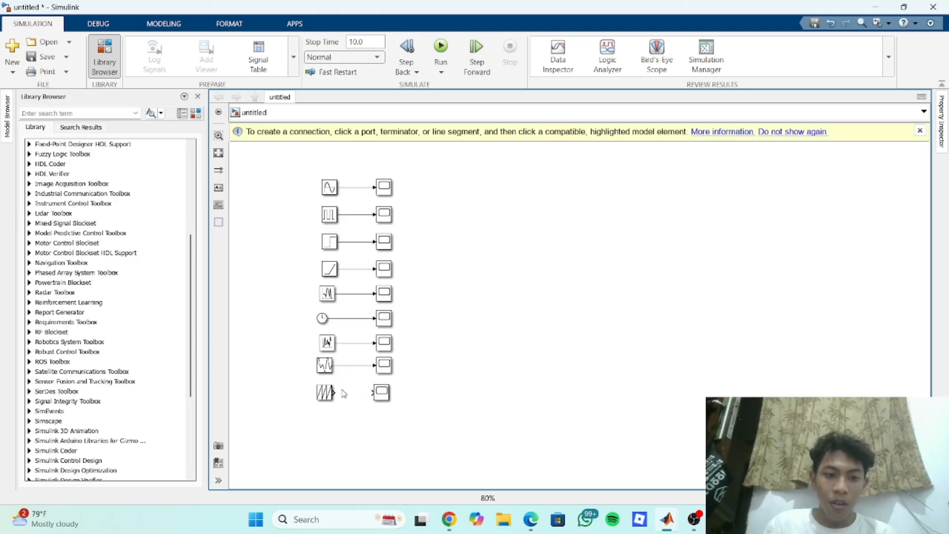
drag(336, 392, 375, 392)
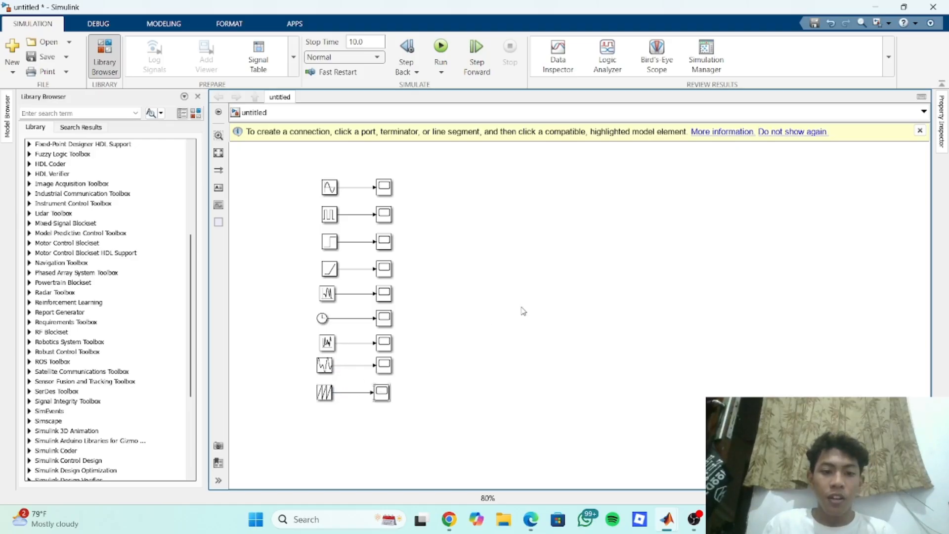
Step: Switch to PRAKTIKUM_TUGAS_2 and identify the three math operation blocks in the Constant-to-Display groups below the source column
key(alt+Tab)
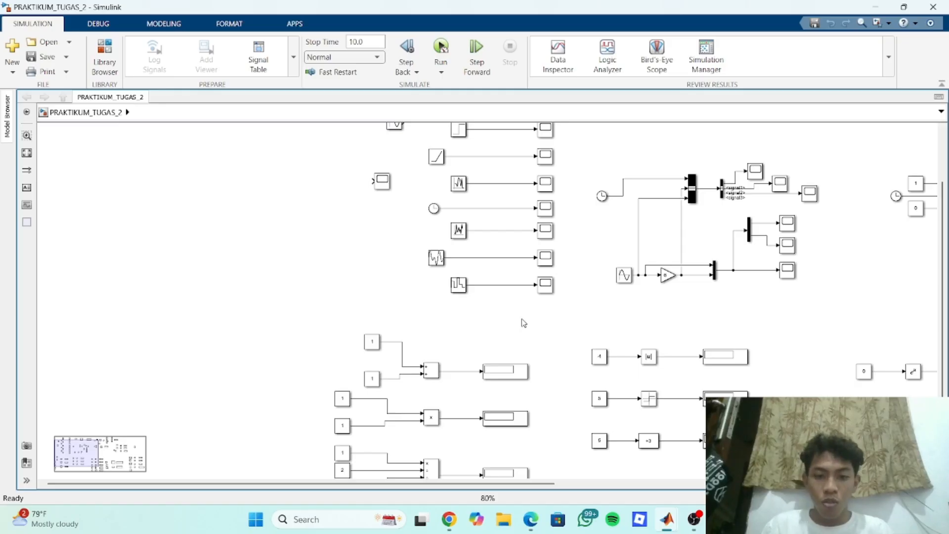
scroll(523, 322, down, 1)
drag(530, 358, 523, 297)
scroll(492, 315, up, 4)
click(415, 272)
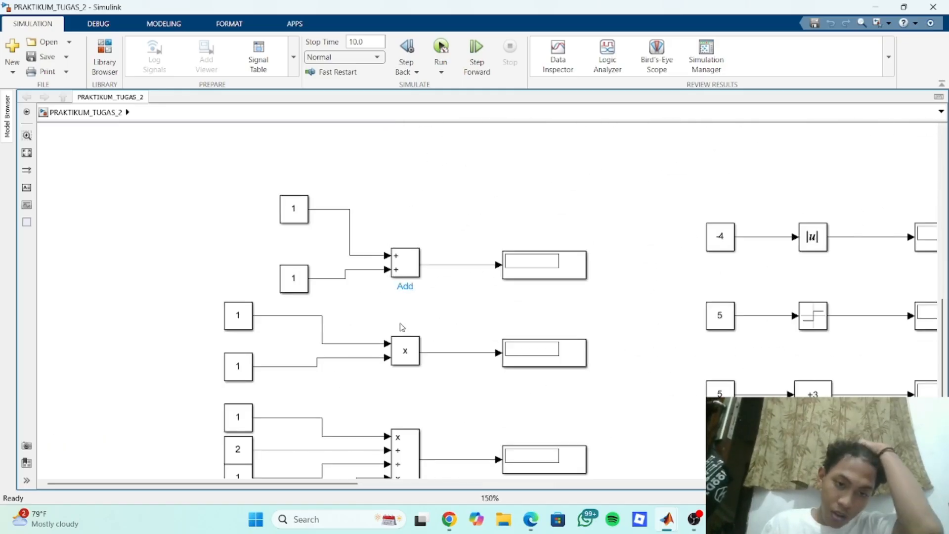
click(406, 352)
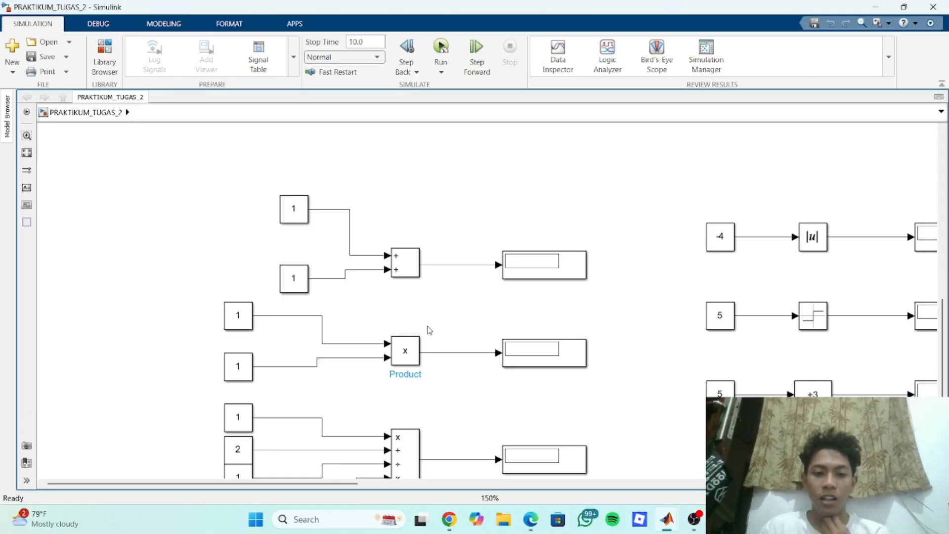
scroll(428, 329, down, 5)
scroll(420, 352, up, 5)
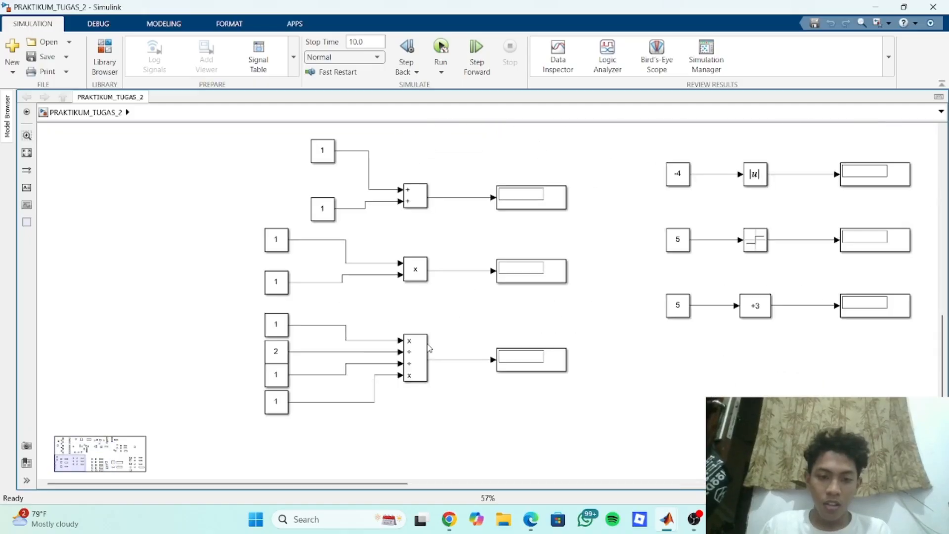
click(421, 349)
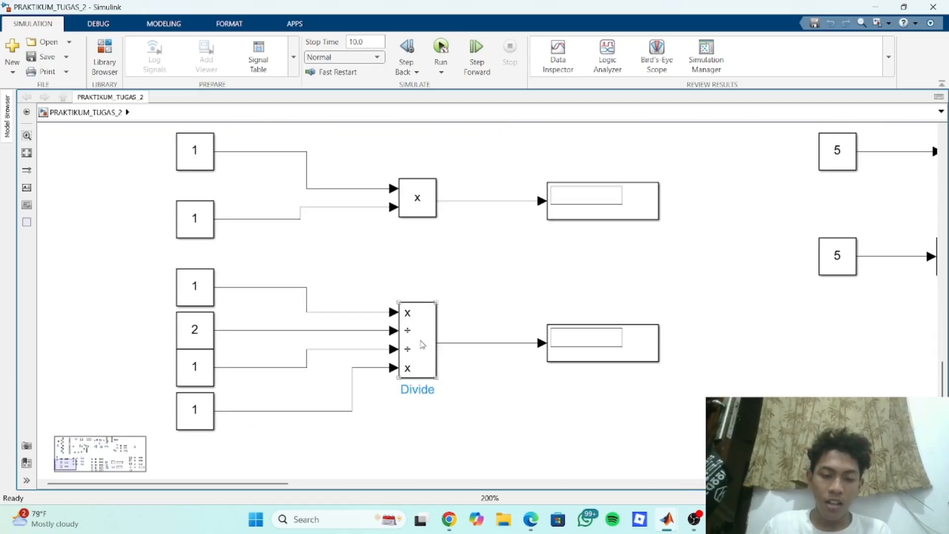
Step: Examine how the Constant blocks feed the Add, Product and Divide blocks and their Displays in PRAKTIKUM_TUGAS_2
scroll(417, 285, down, 4)
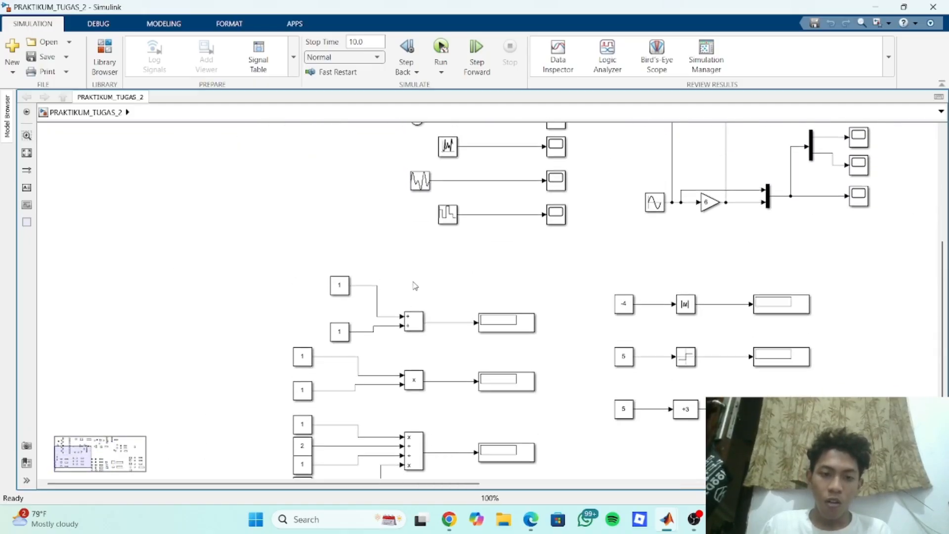
scroll(415, 297, up, 2)
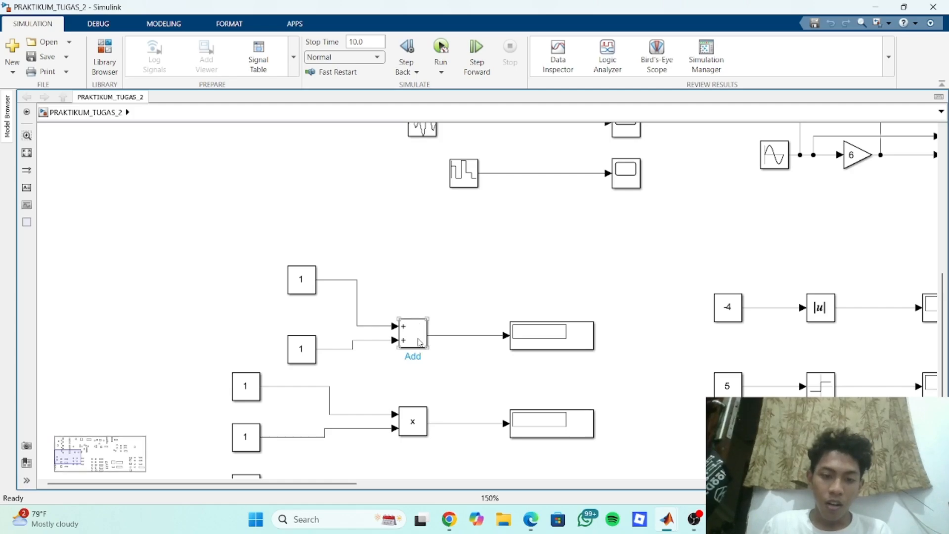
drag(418, 337, 440, 295)
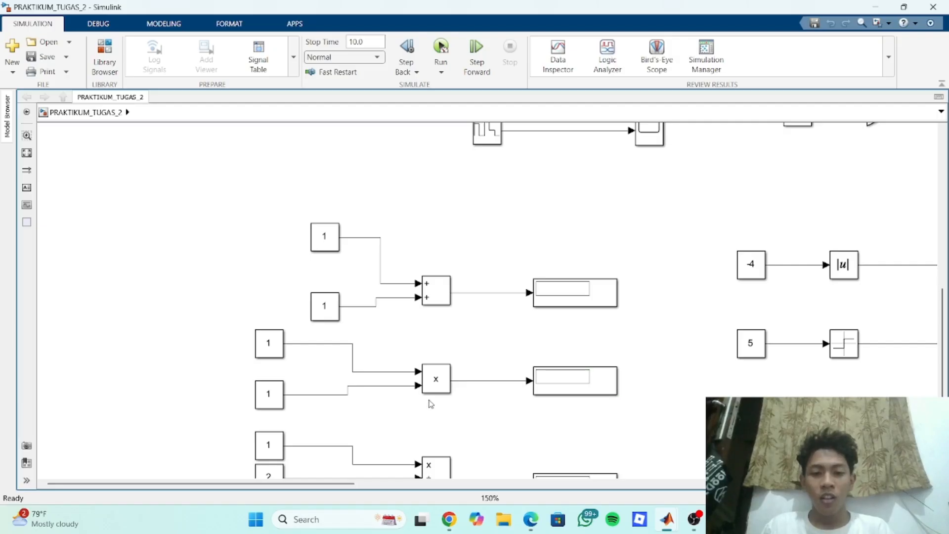
drag(490, 436, 510, 331)
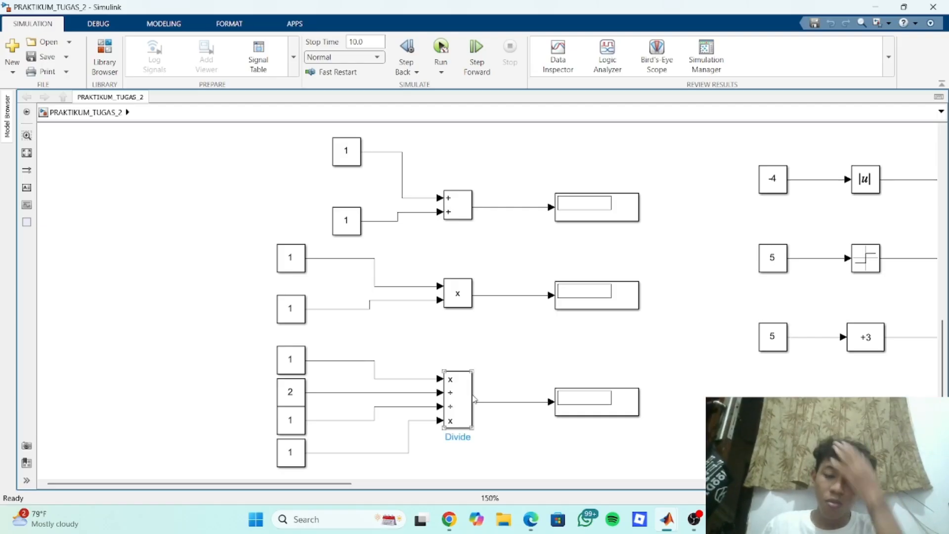
scroll(499, 365, down, 1)
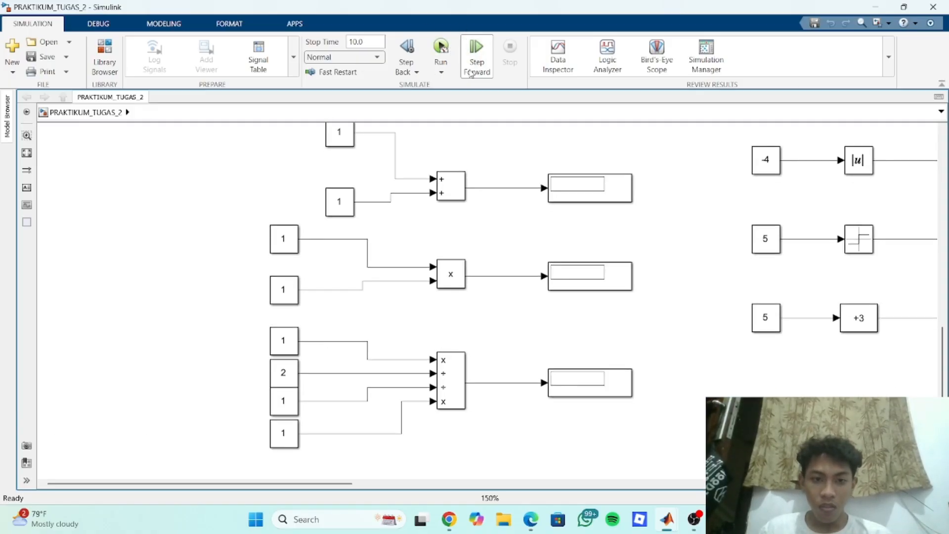
Step: Run the PRAKTIKUM_TUGAS_2 simulation and read the Display outputs of the Add, Product and Divide groups
click(440, 49)
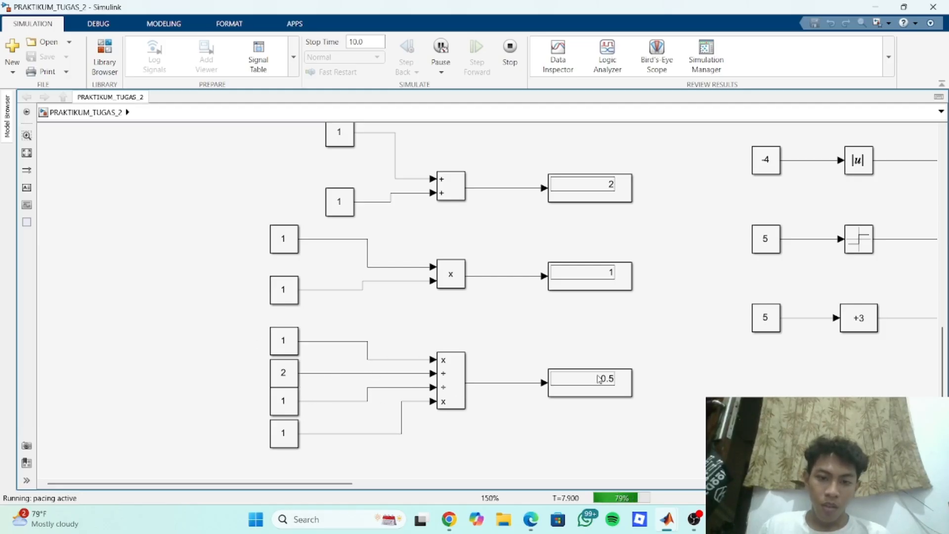
scroll(582, 388, down, 3)
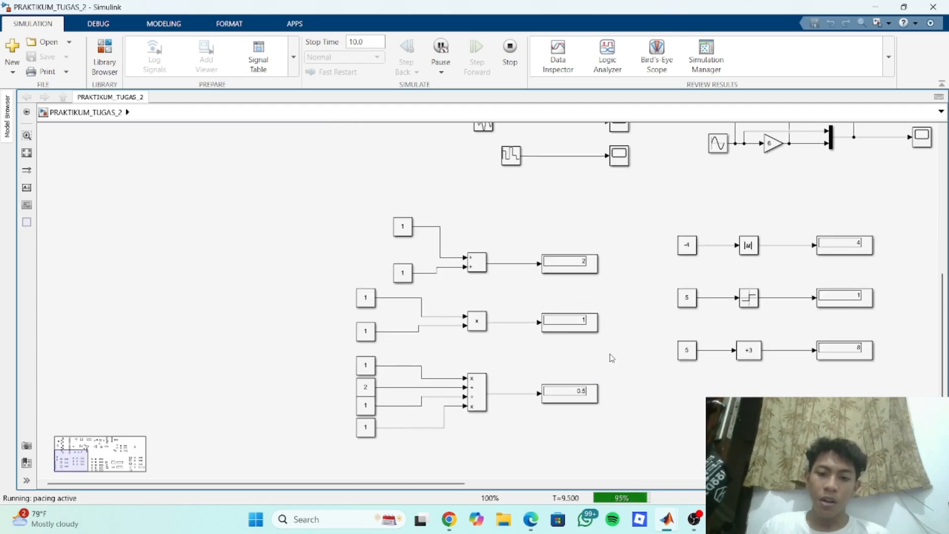
drag(615, 345, 509, 308)
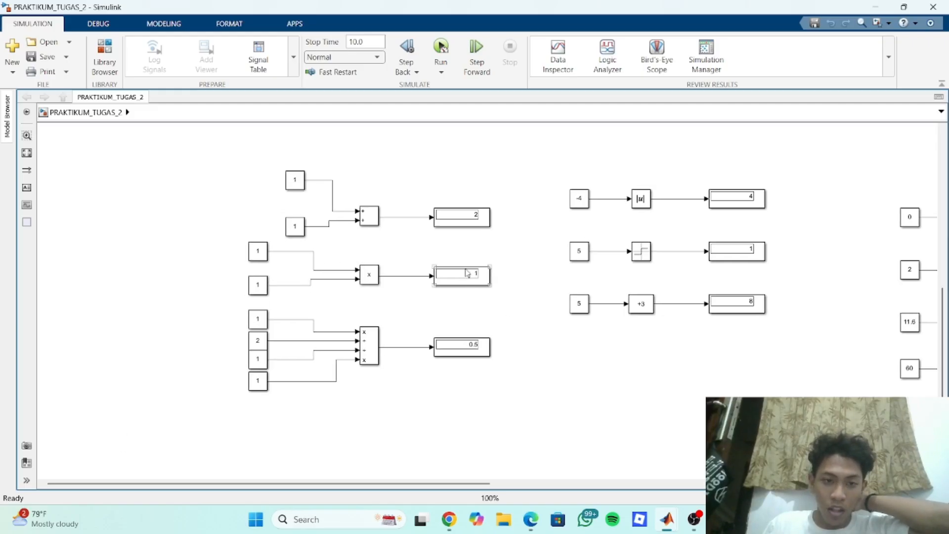
Step: Set the Add block's list of signs to +-
click(298, 226)
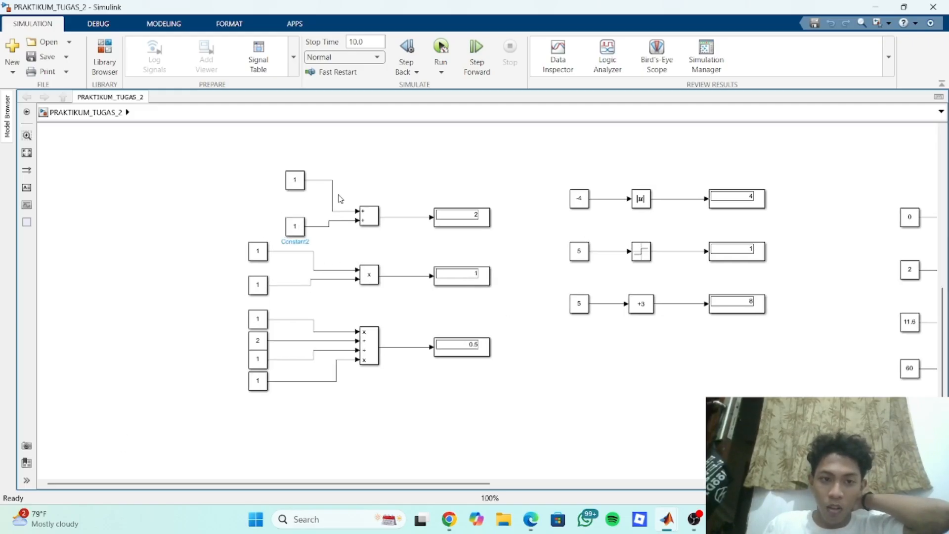
click(374, 217)
click(374, 216)
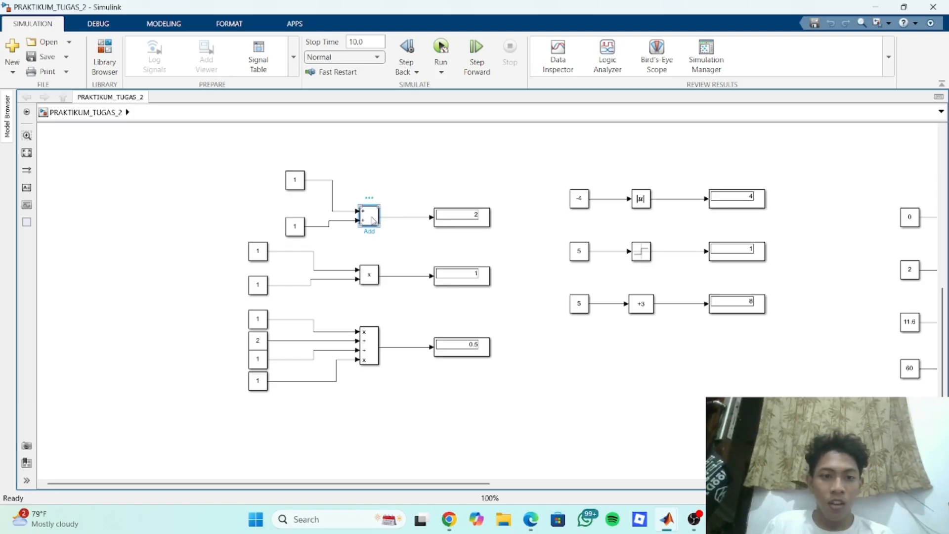
double_click(371, 216)
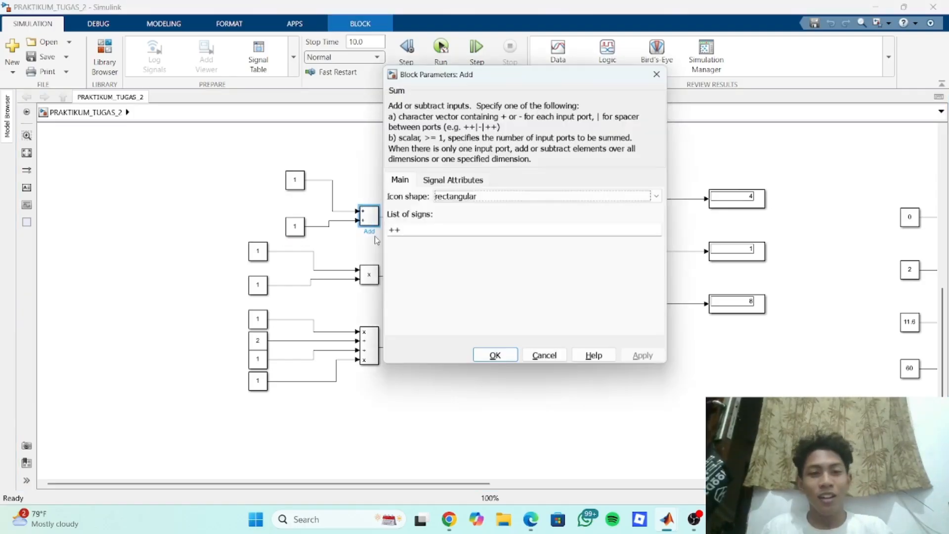
double_click(467, 231)
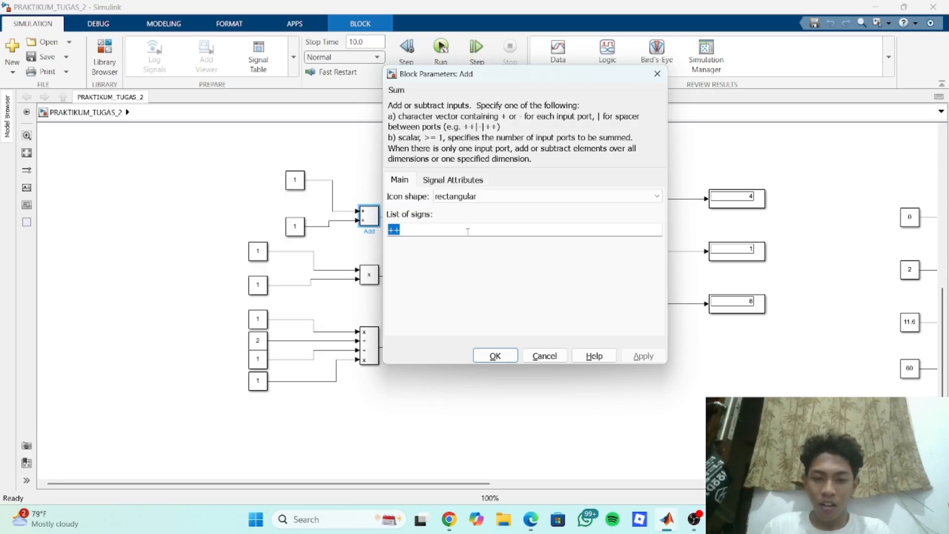
click(468, 231)
key(BackSpace)
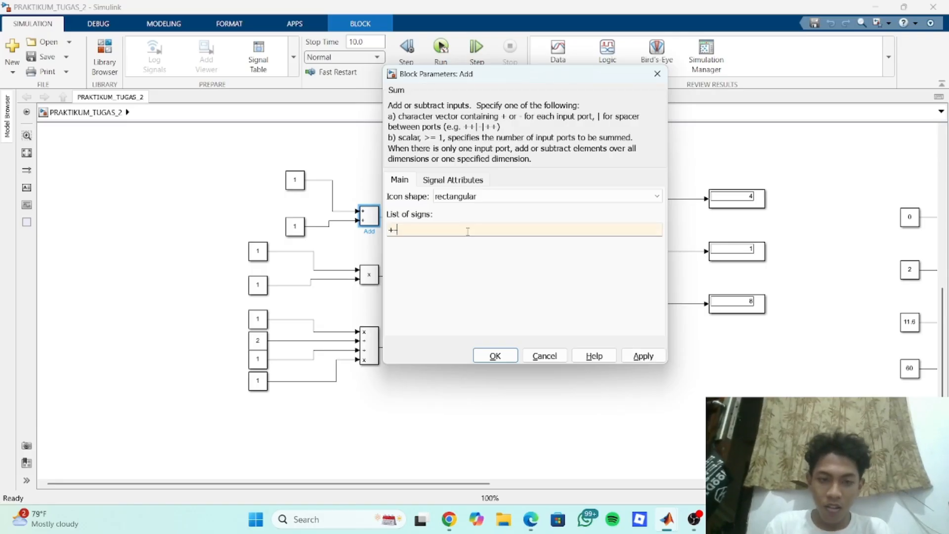
text(-)
click(496, 356)
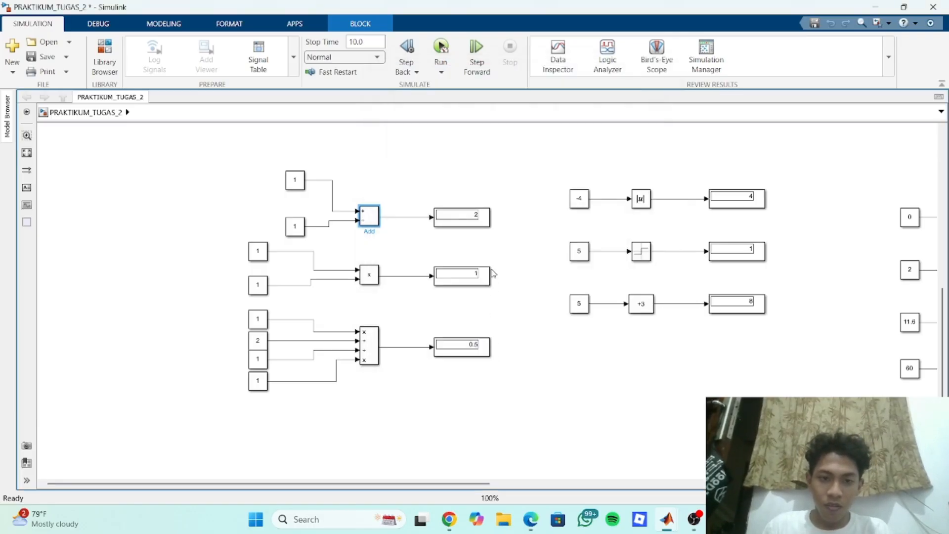
Step: Set the Add block's list of signs back to ++
click(490, 258)
double_click(370, 221)
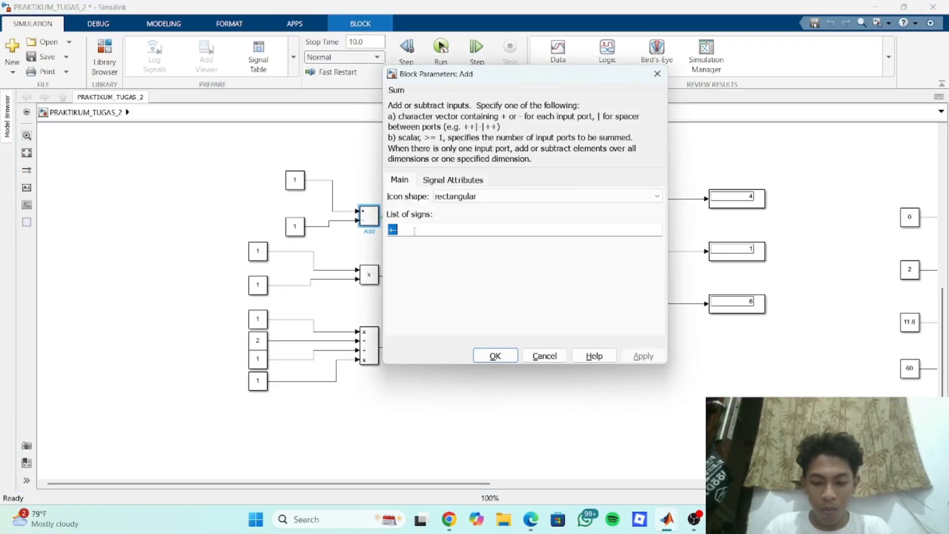
text(++)
key(Return)
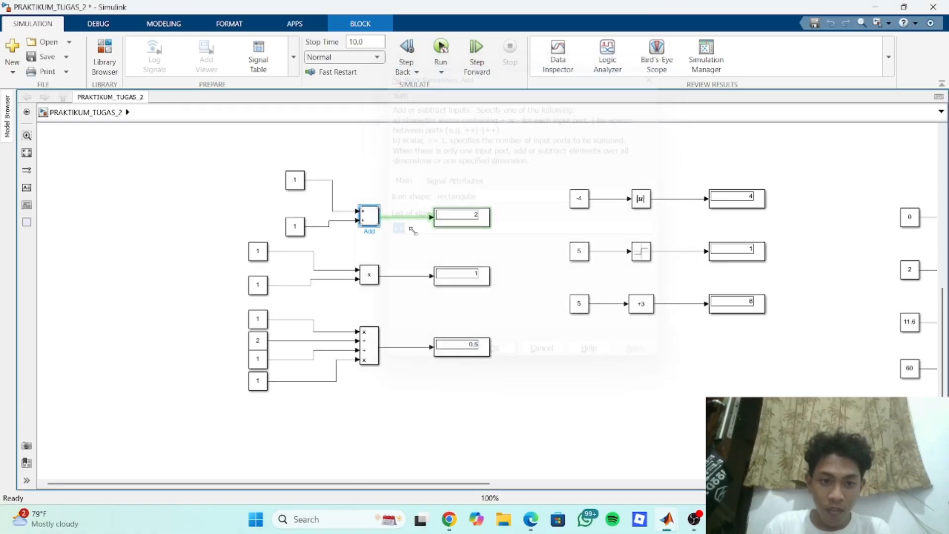
click(526, 261)
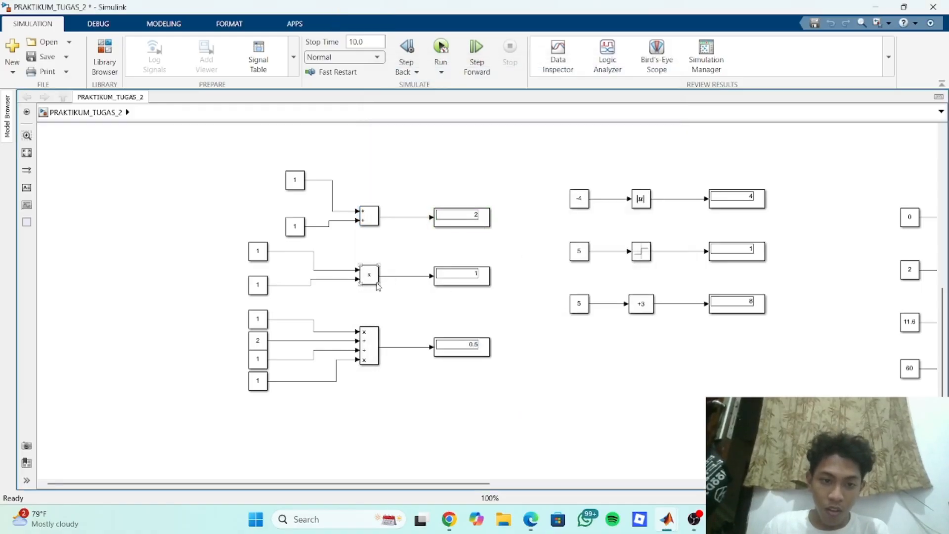
Step: Inspect the Product block's signal attributes and Multiplication options without changing them
double_click(377, 285)
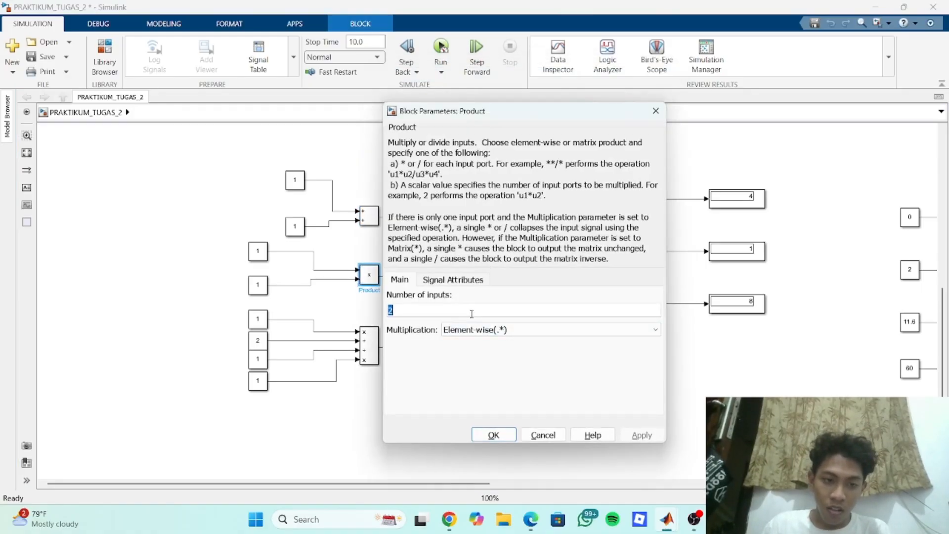
click(465, 280)
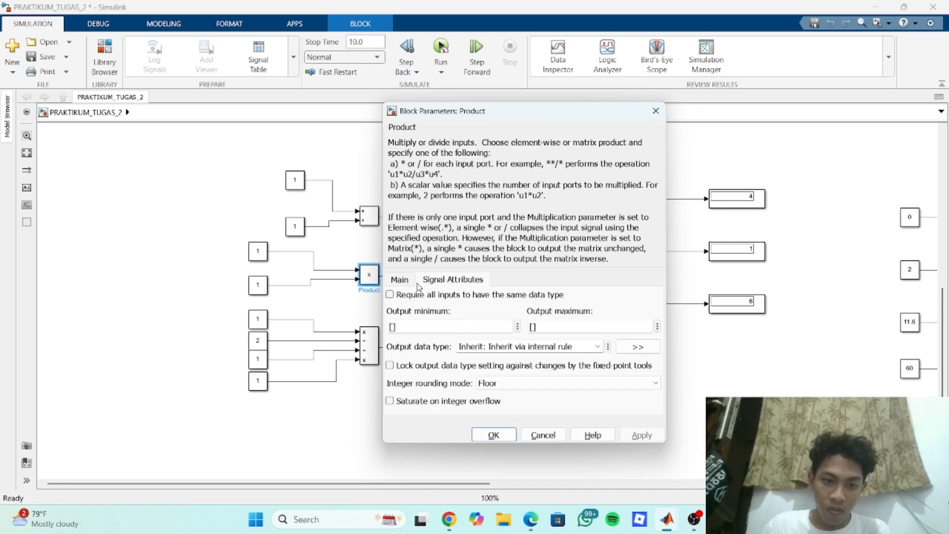
click(417, 282)
click(512, 332)
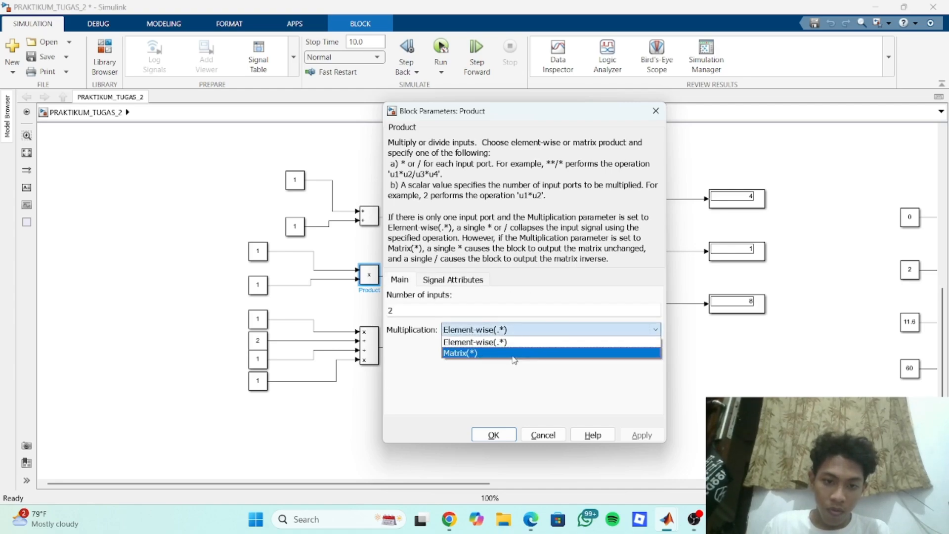
click(642, 376)
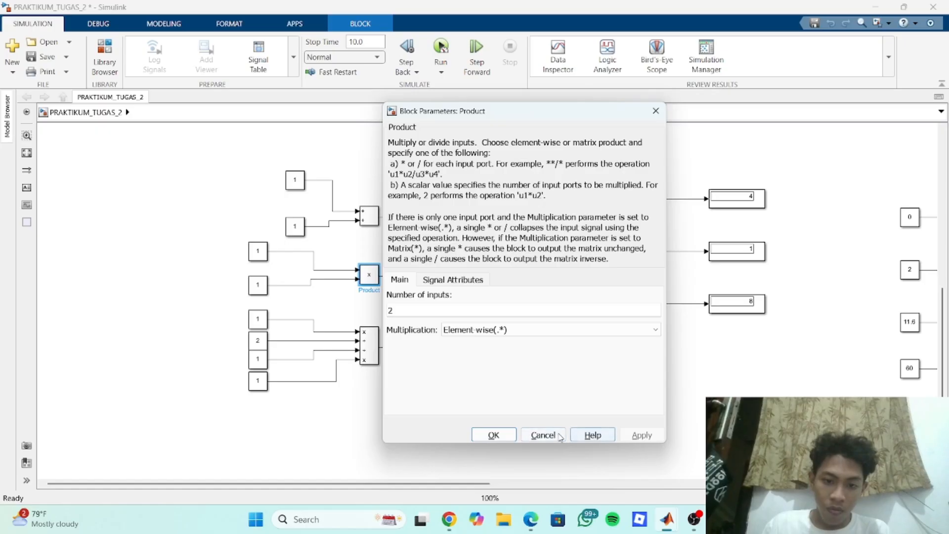
click(544, 435)
Step: Look inside the luasLingkaran MATLAB Function block, then return to the top level of PRAKTIKUM_TUGAS_2
scroll(553, 362, up, 10)
scroll(554, 362, right, 10)
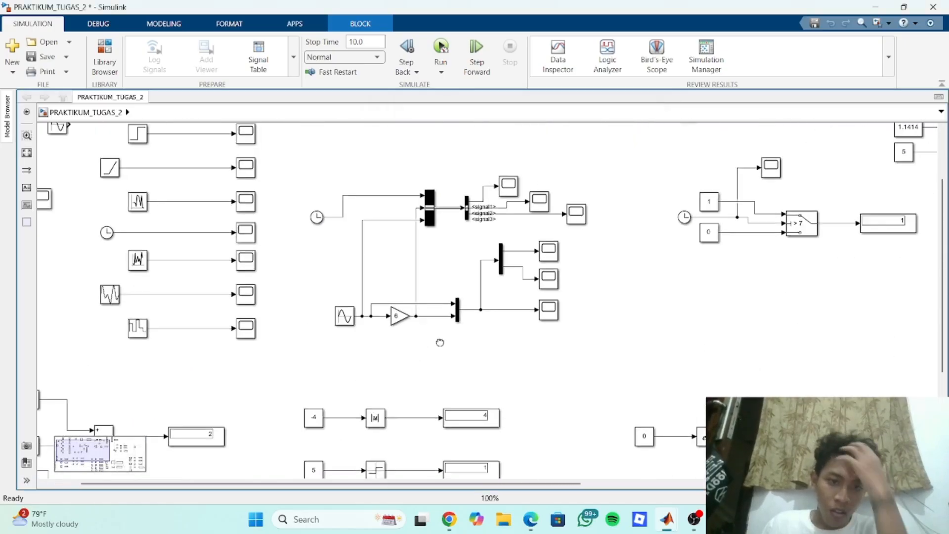
scroll(441, 191, up, 2)
scroll(441, 190, right, 1)
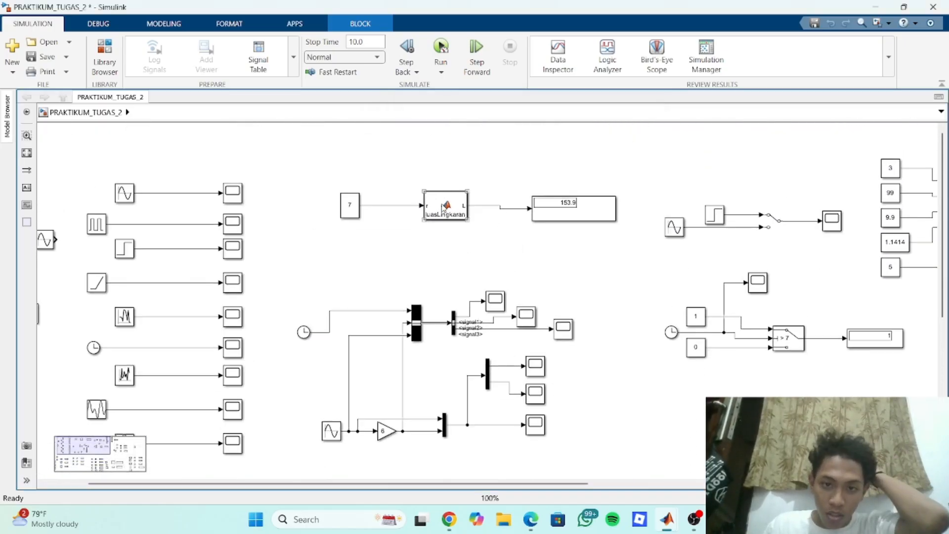
click(443, 209)
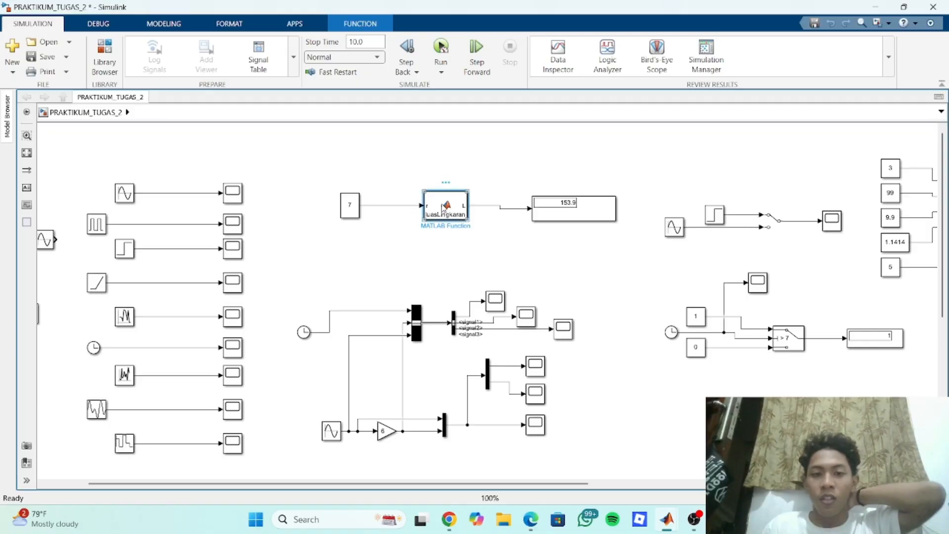
double_click(443, 208)
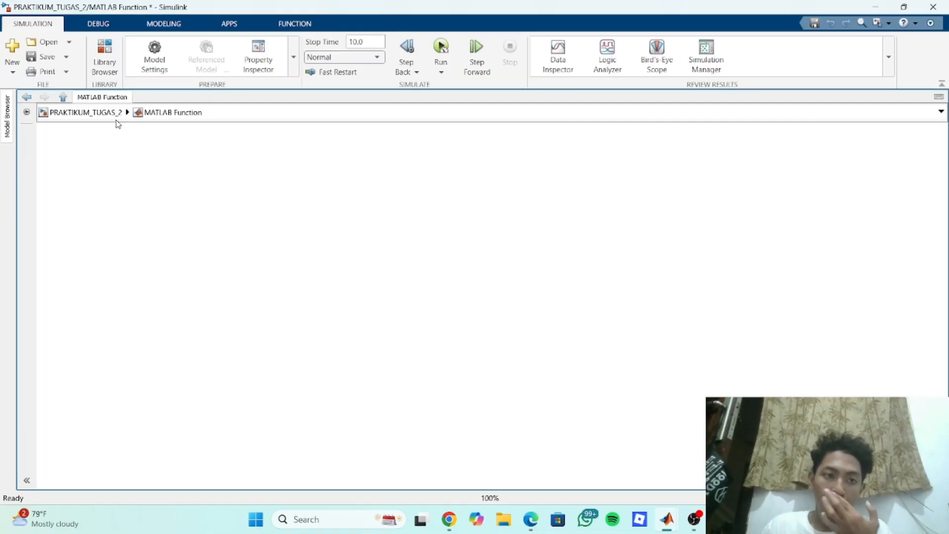
click(117, 114)
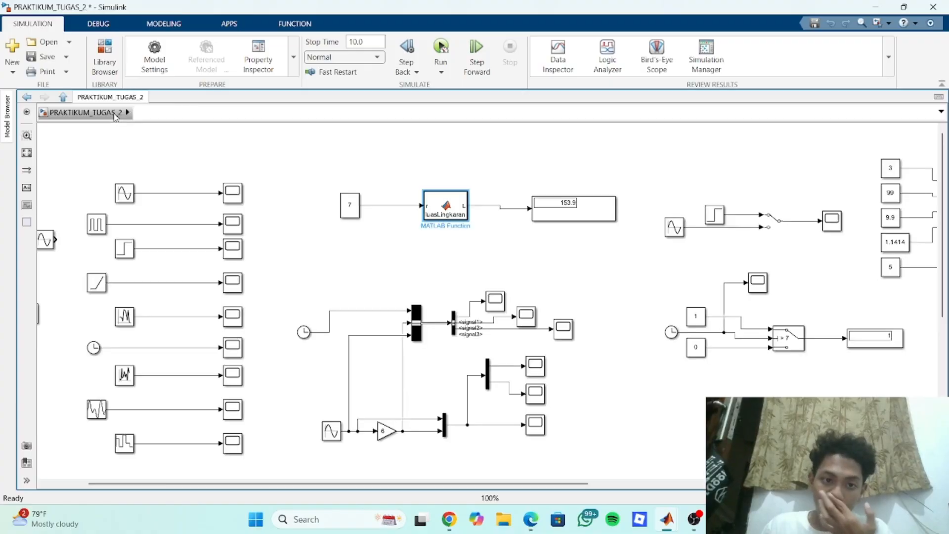
Step: Examine how the Clock, Sine Wave and Gain signals pass through the bus, Mux and Demux blocks to the Scopes
drag(525, 234, 517, 182)
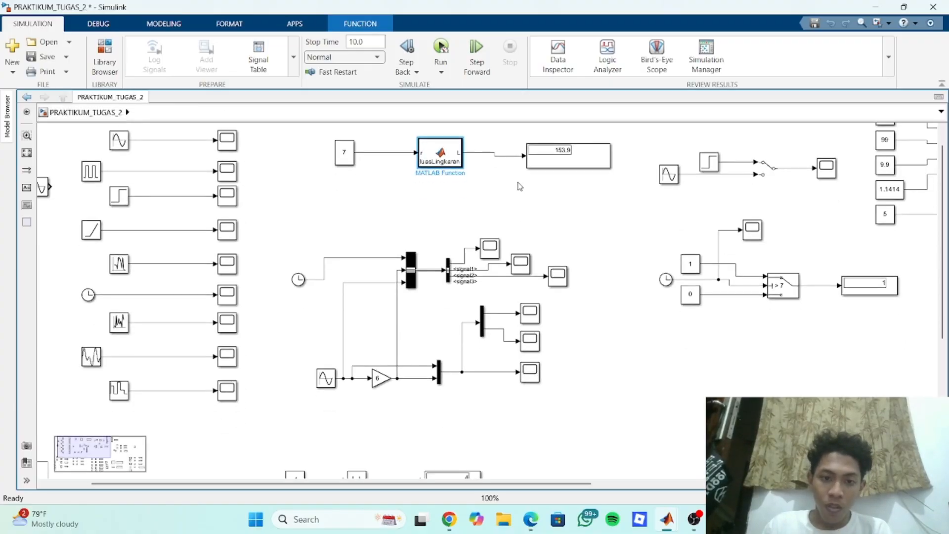
scroll(483, 237, down, 2)
scroll(443, 284, up, 3)
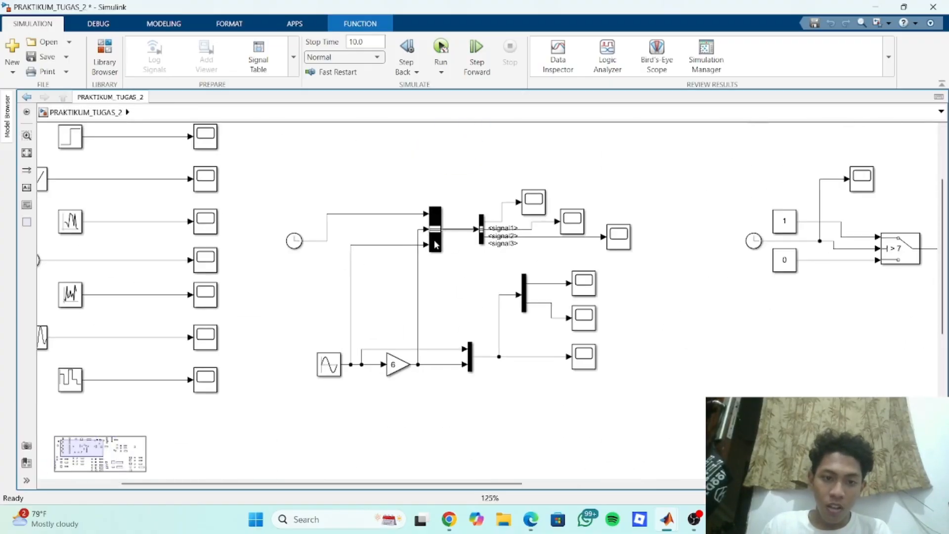
click(329, 367)
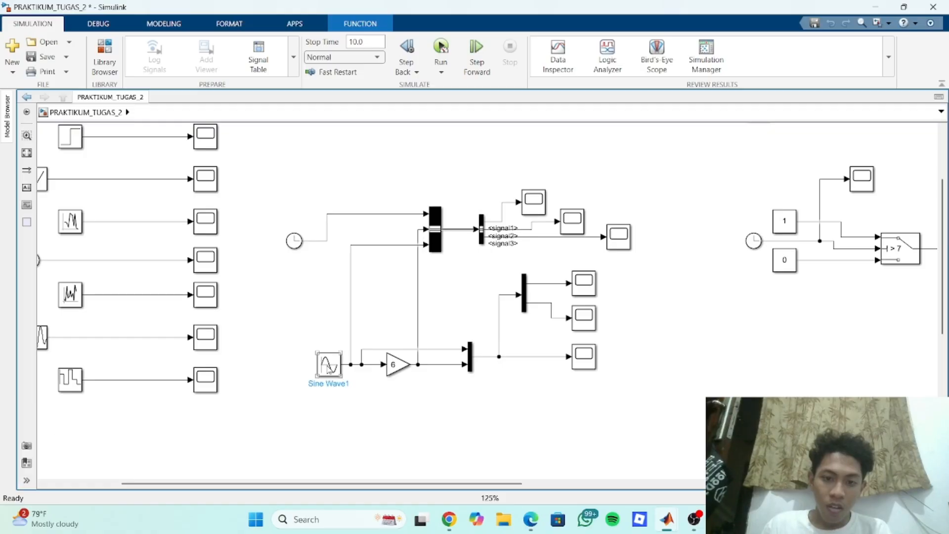
click(525, 294)
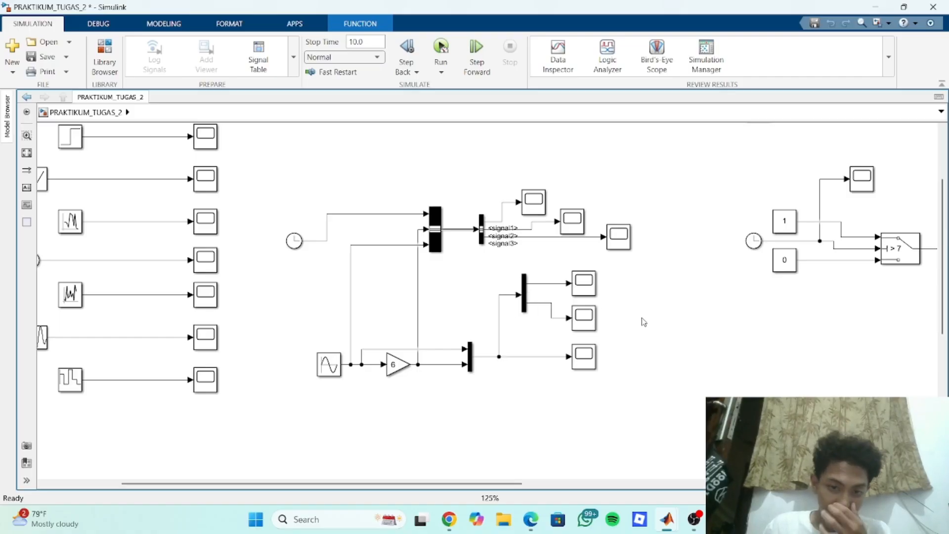
drag(641, 332, 621, 287)
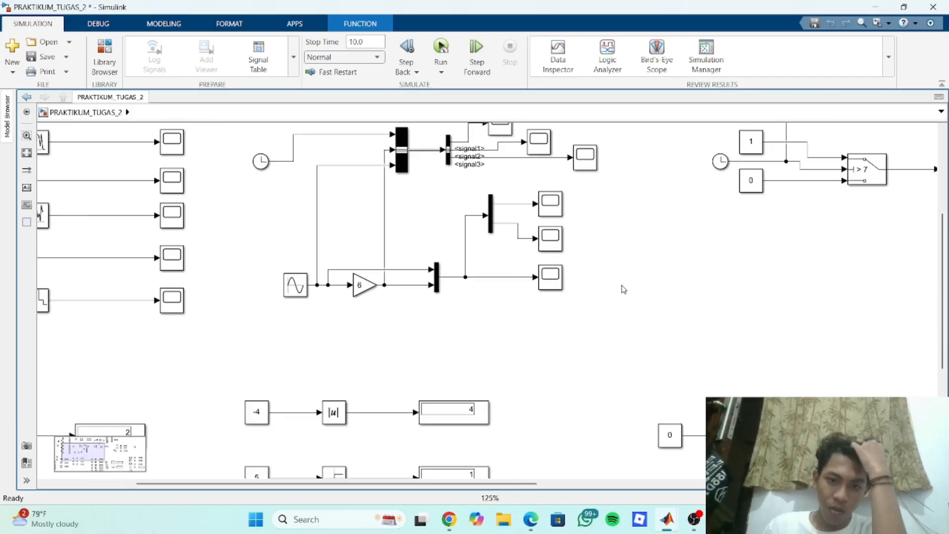
click(437, 278)
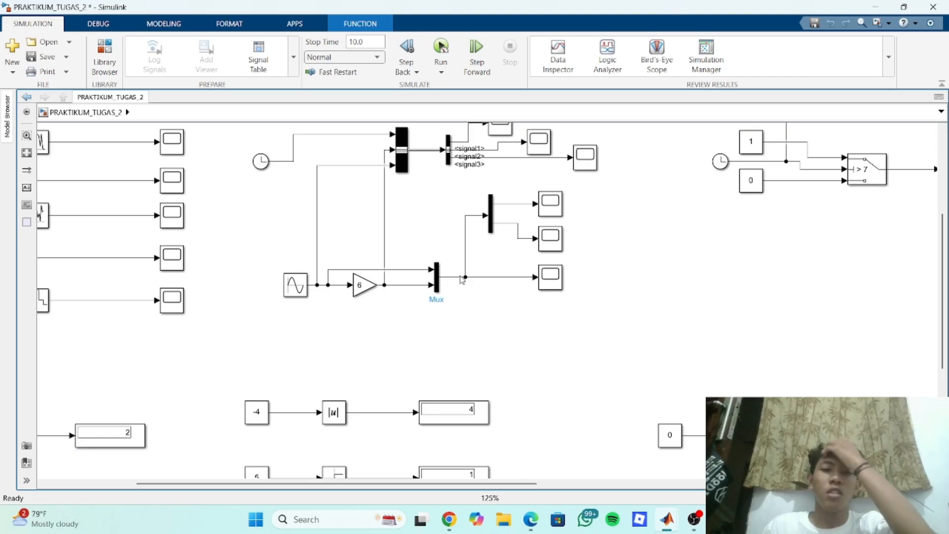
Step: Examine the Abs, Sign and Bias groups, including the Sign block's parameter description
drag(530, 310, 652, 142)
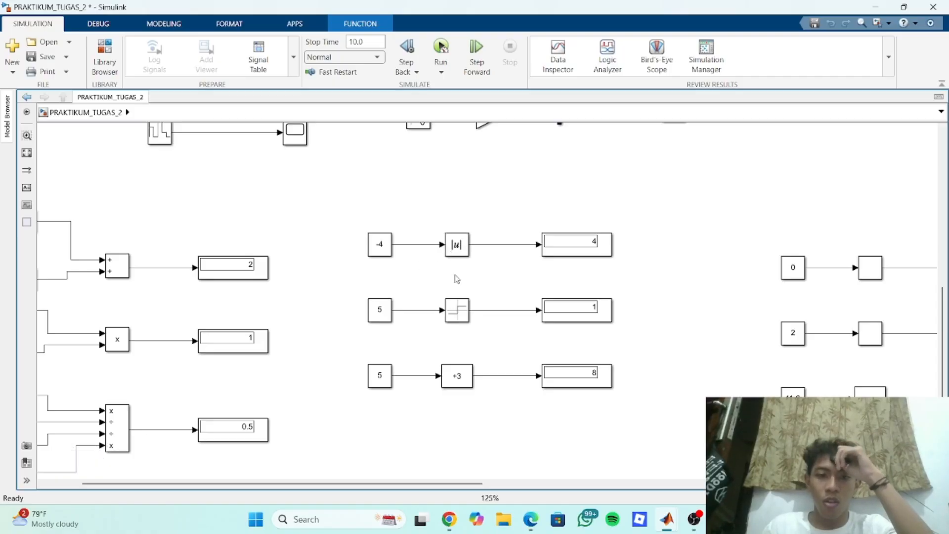
click(457, 255)
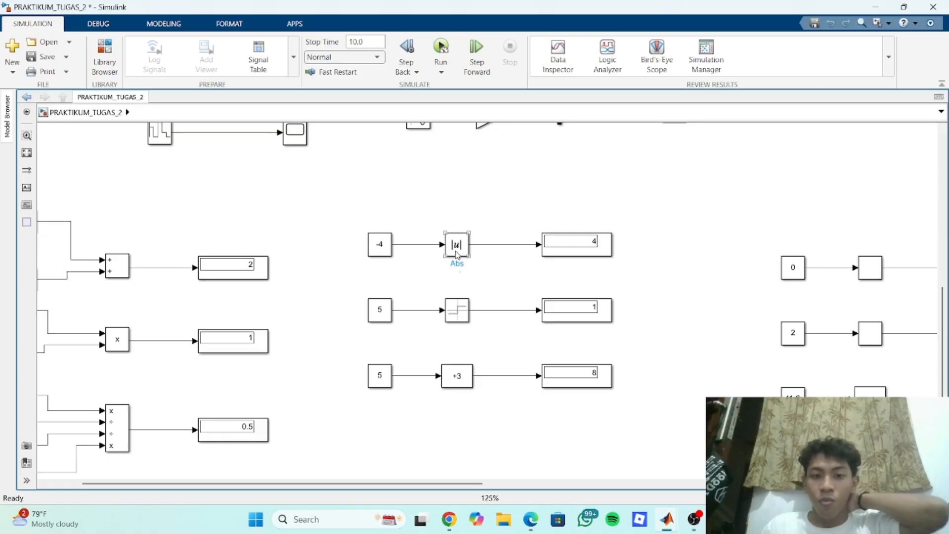
double_click(458, 311)
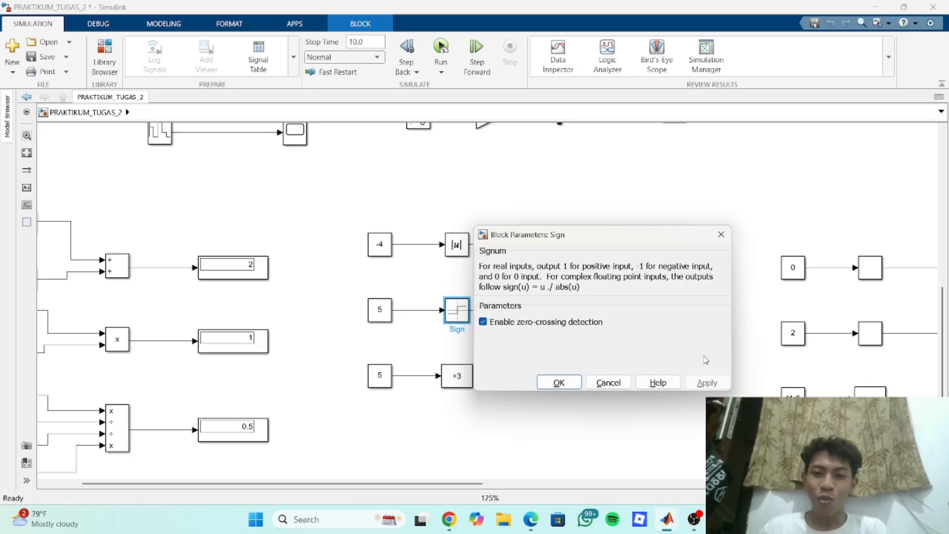
click(721, 235)
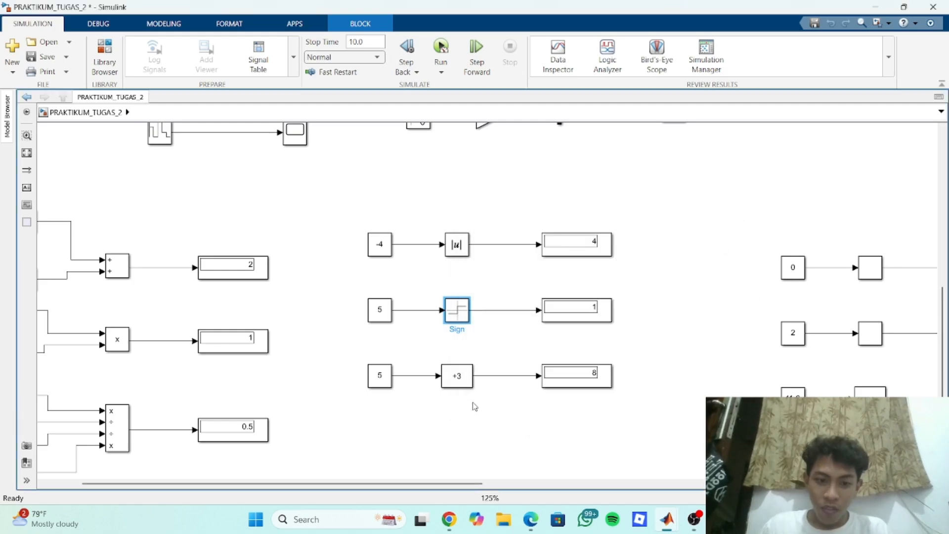
click(466, 386)
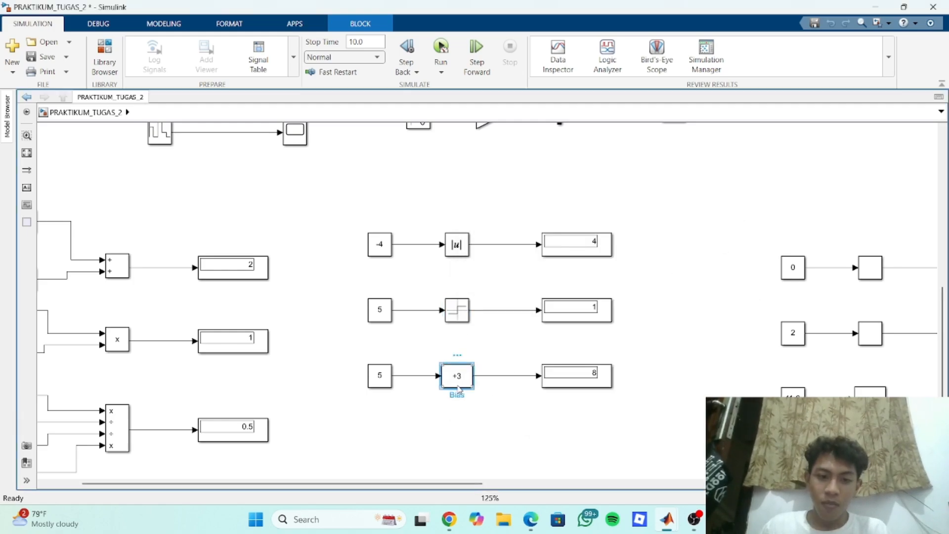
scroll(568, 420, down, 2)
scroll(564, 395, right, 1)
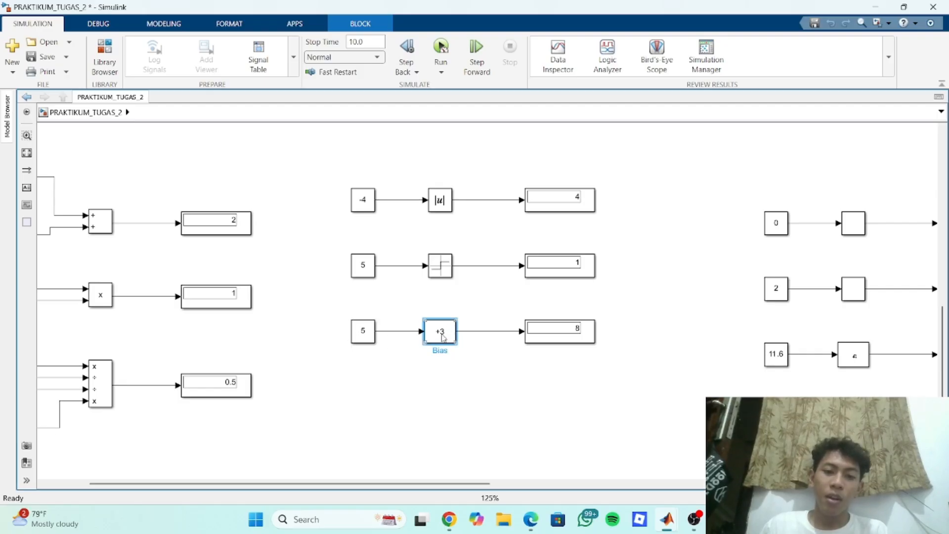
Step: Examine the Math Function, Sqrt and Rounding Function groups with their Constant inputs and Displays
drag(634, 331, 543, 277)
drag(635, 252, 493, 220)
scroll(495, 224, right, 5)
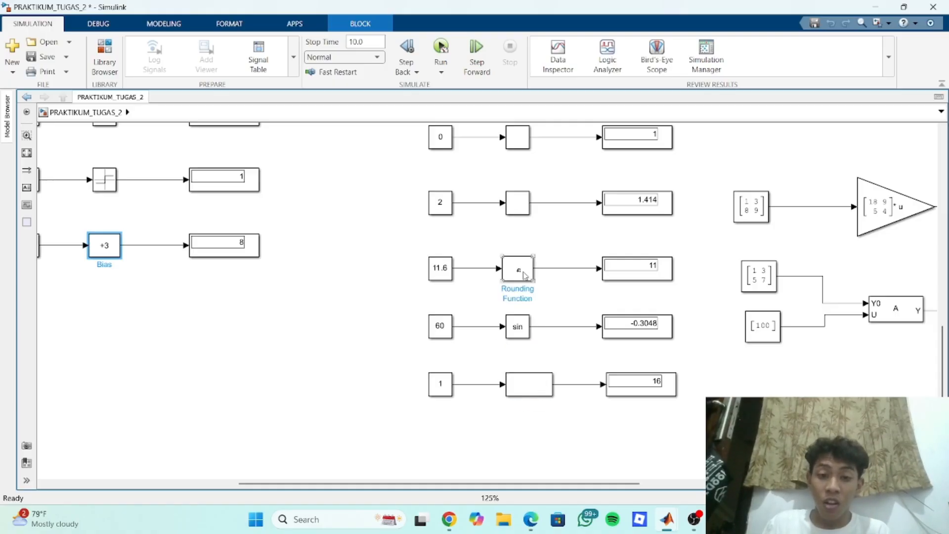
scroll(526, 276, up, 3)
scroll(502, 358, up, 1)
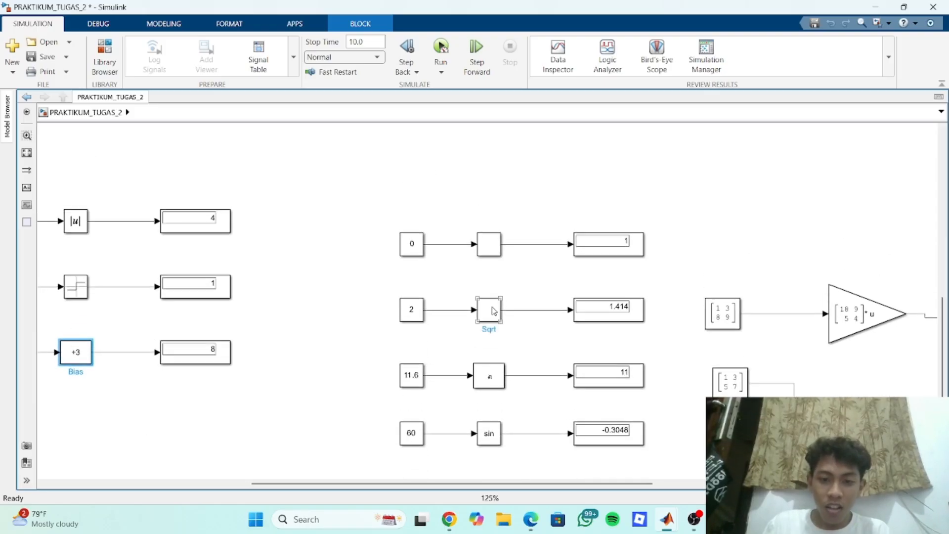
scroll(493, 310, up, 1)
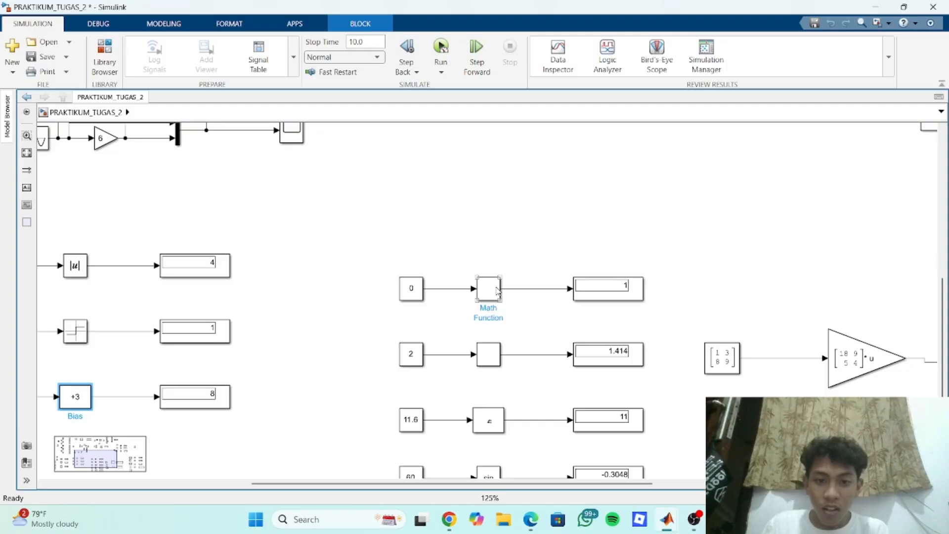
Step: Add a separate Math Function block in the empty canvas area just above the existing Math Function group
scroll(514, 267, up, 1)
scroll(514, 268, right, 1)
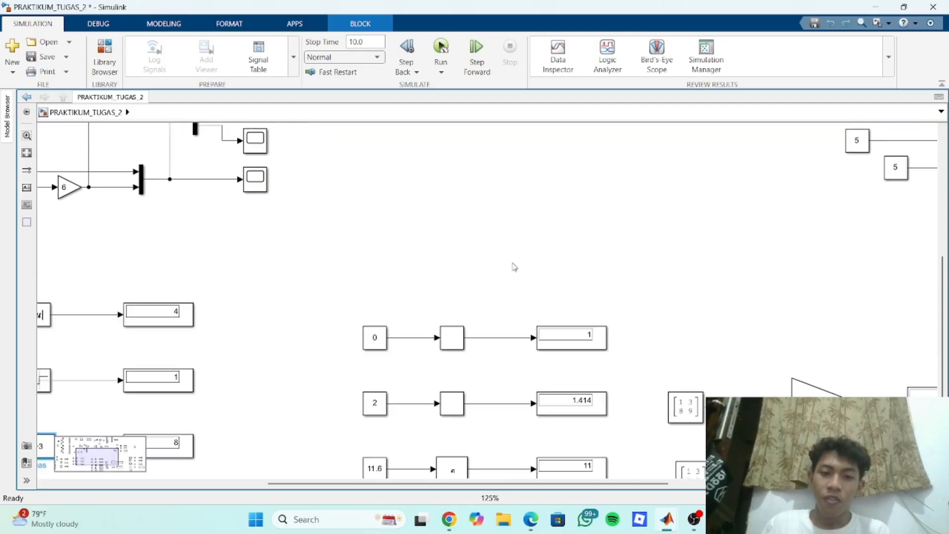
double_click(511, 241)
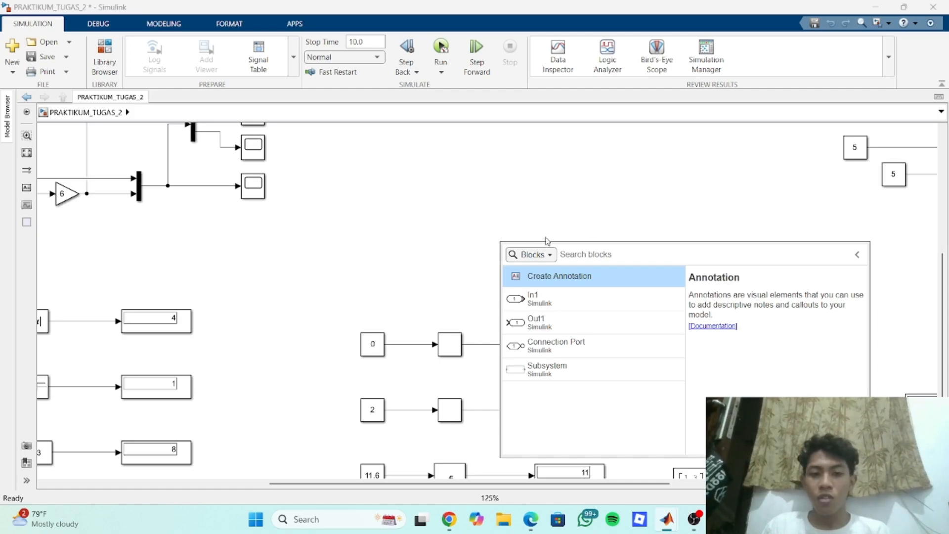
click(517, 186)
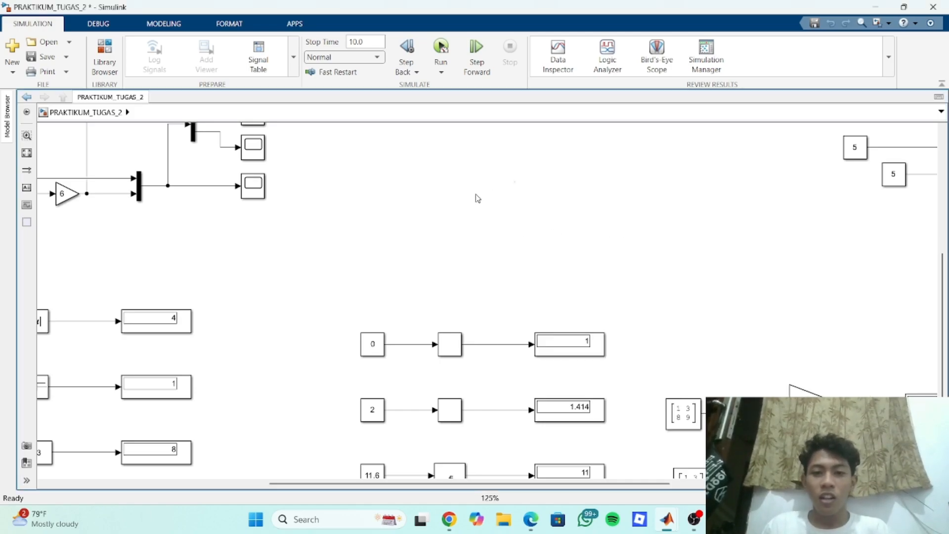
double_click(482, 195)
click(451, 318)
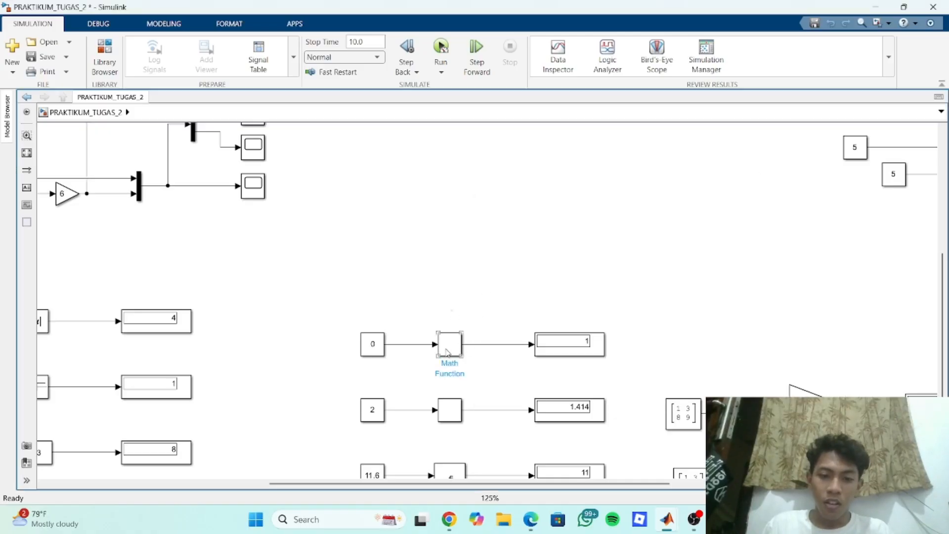
double_click(487, 283)
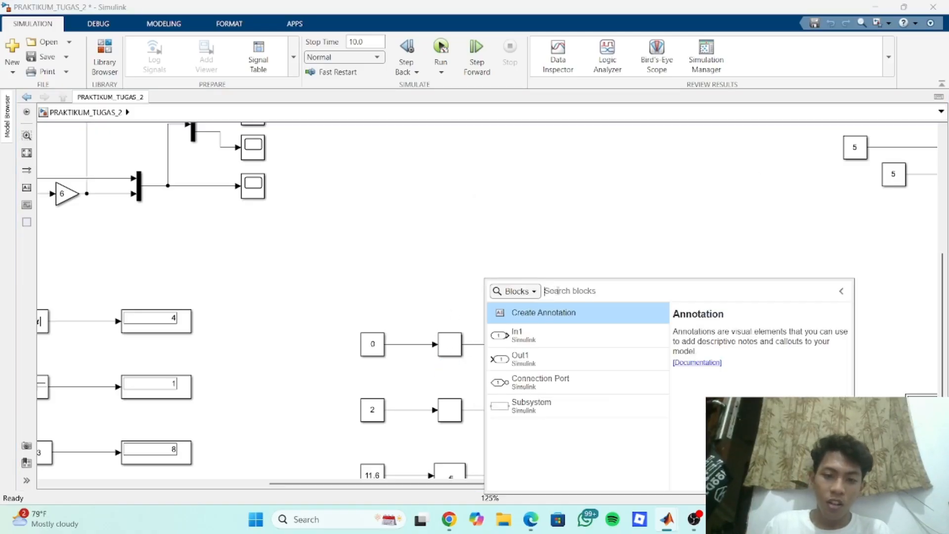
text(math)
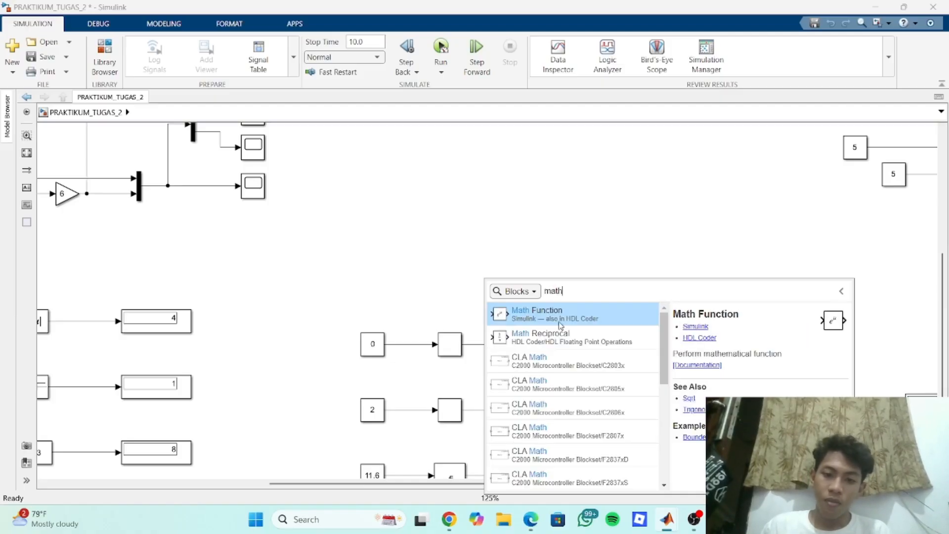
click(560, 323)
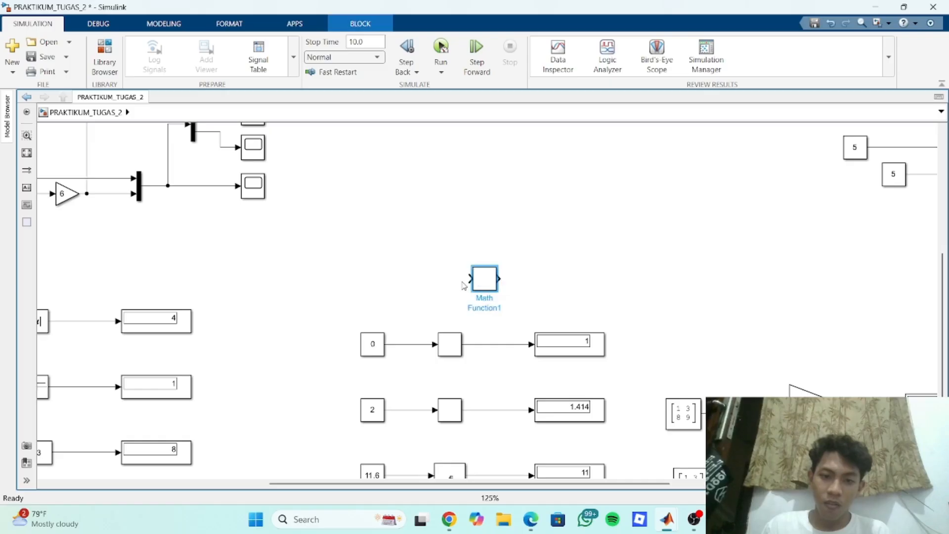
drag(472, 281, 440, 281)
click(680, 269)
Step: Examine the matrix Gain and Assignment groups, including the parameters of the Gain's Constant input and of the Assignment block
scroll(574, 186, up, 1)
scroll(571, 265, down, 3)
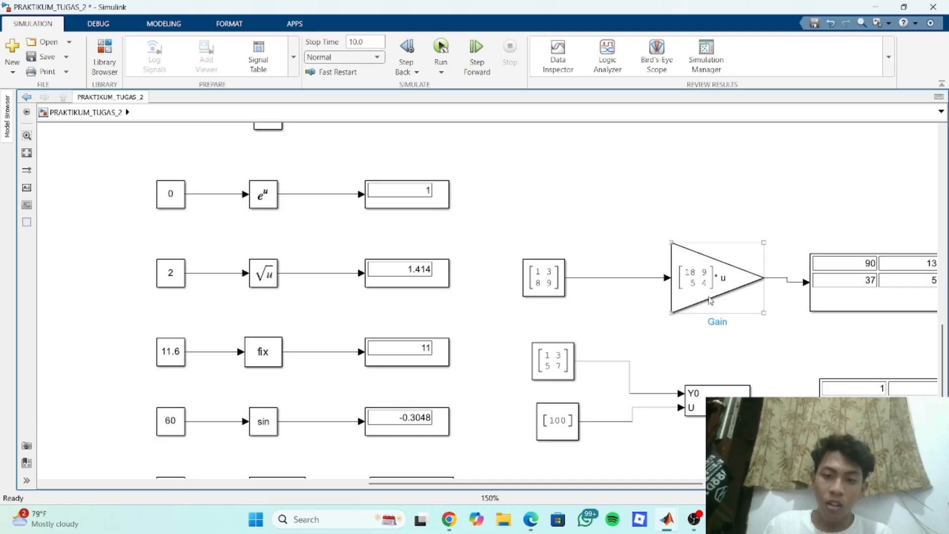
scroll(642, 284, right, 3)
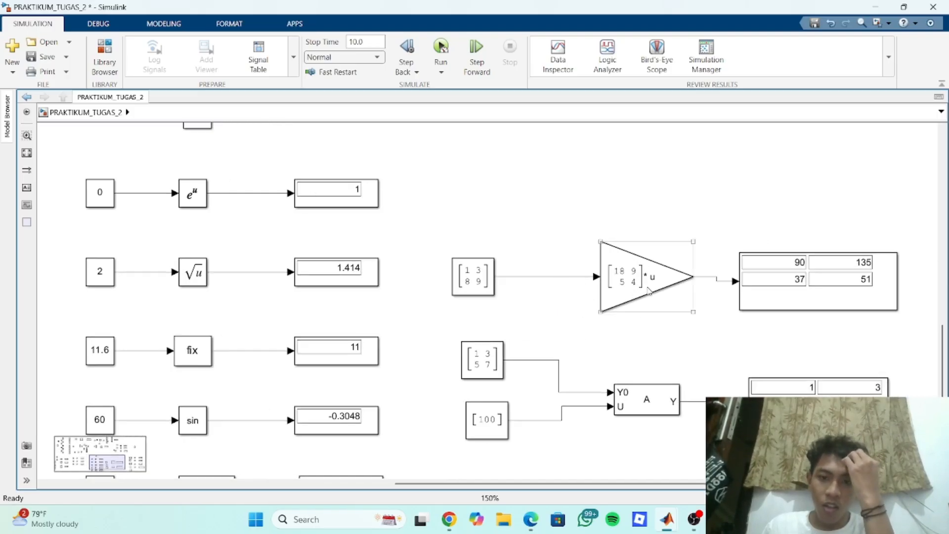
scroll(618, 272, right, 4)
scroll(618, 272, down, 1)
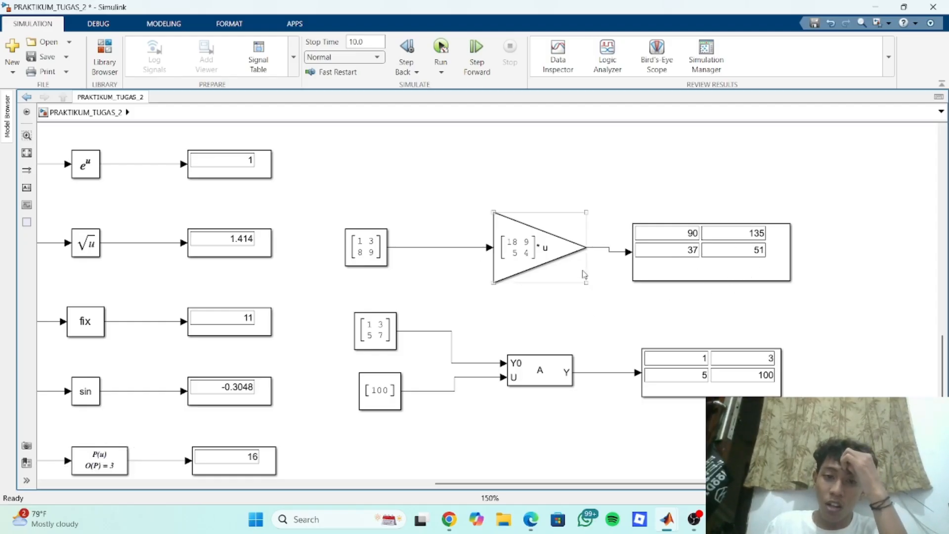
click(379, 255)
double_click(379, 255)
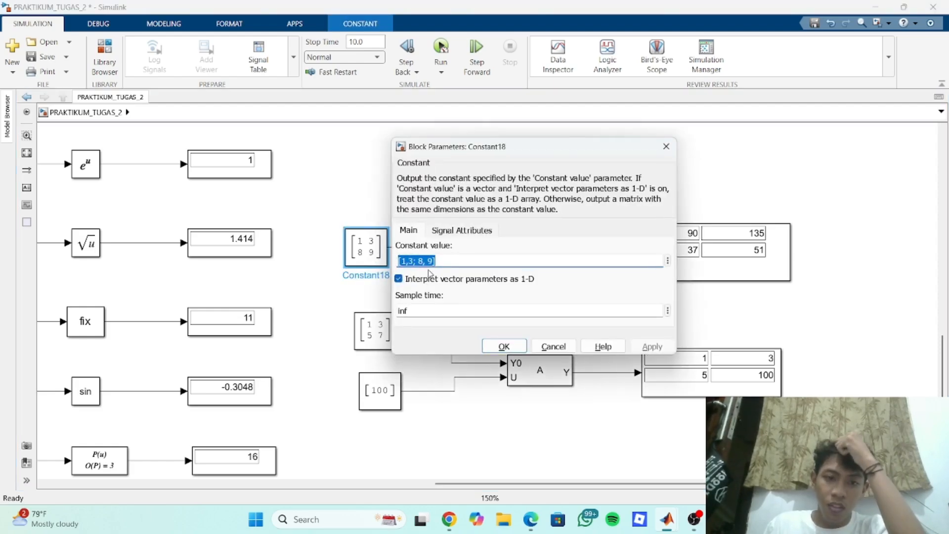
click(666, 146)
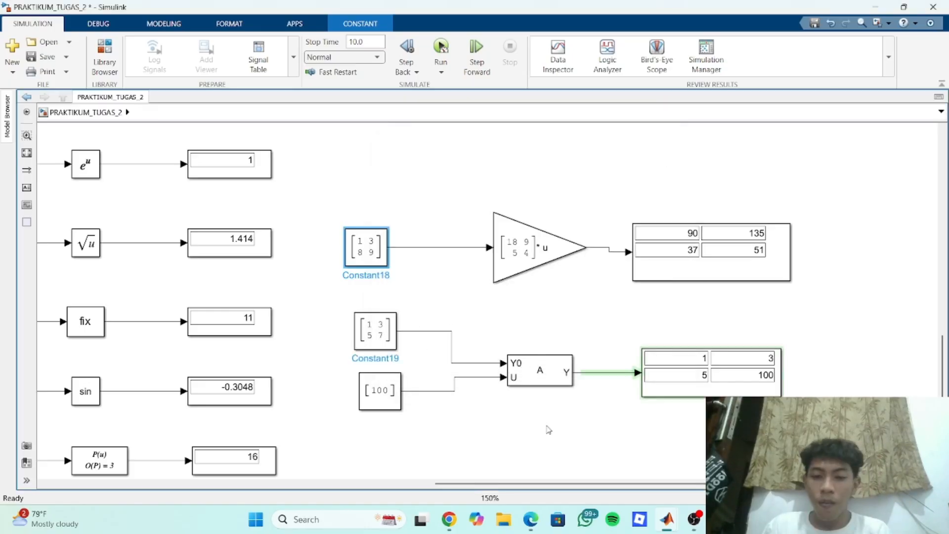
double_click(548, 373)
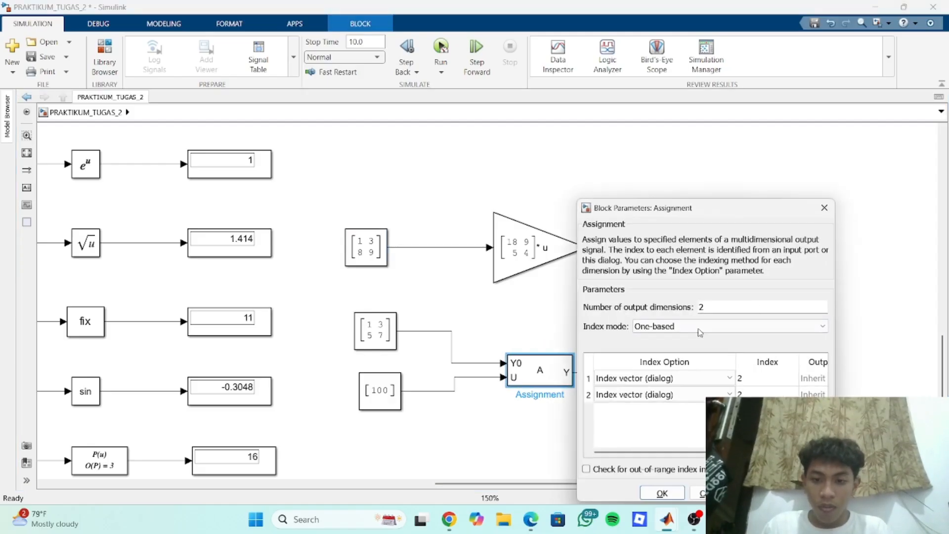
click(824, 207)
Step: Examine the Multiport Switch, Manual Switch and Switch groups with their inputs and outputs
scroll(742, 306, up, 2)
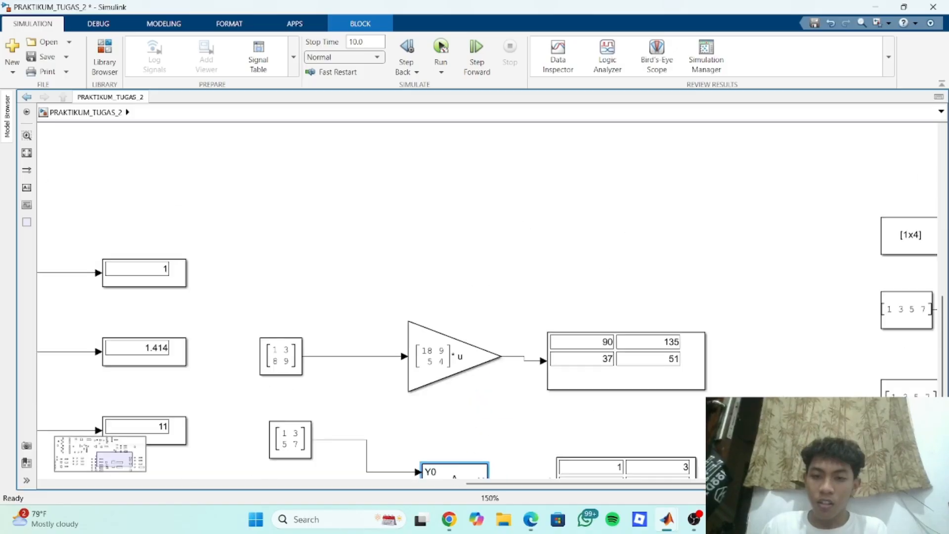
scroll(656, 230, down, 5)
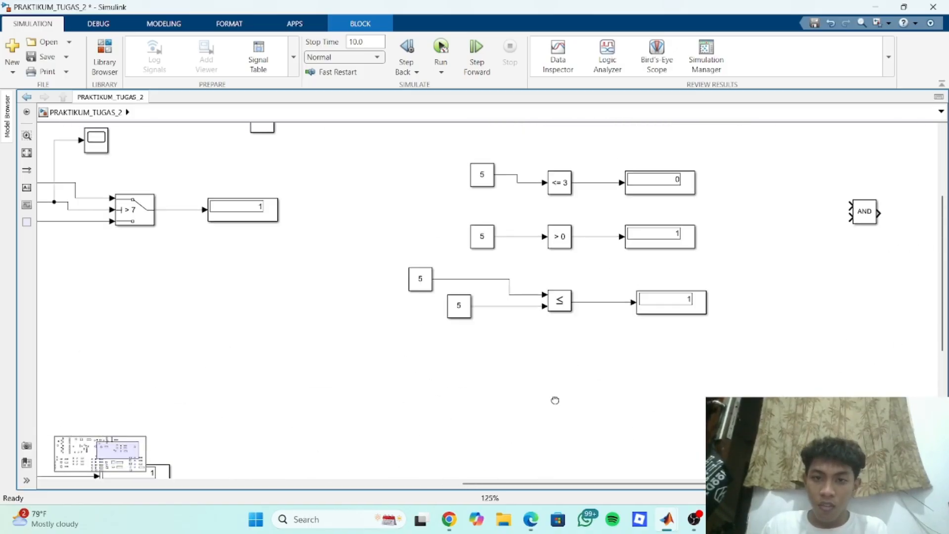
drag(640, 274, 675, 280)
click(461, 226)
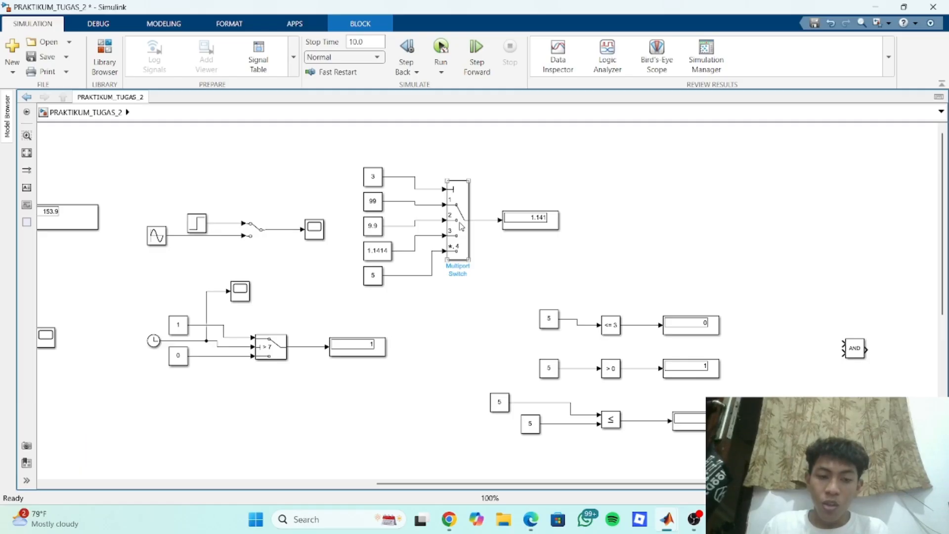
drag(463, 242, 580, 400)
scroll(505, 247, down, 1)
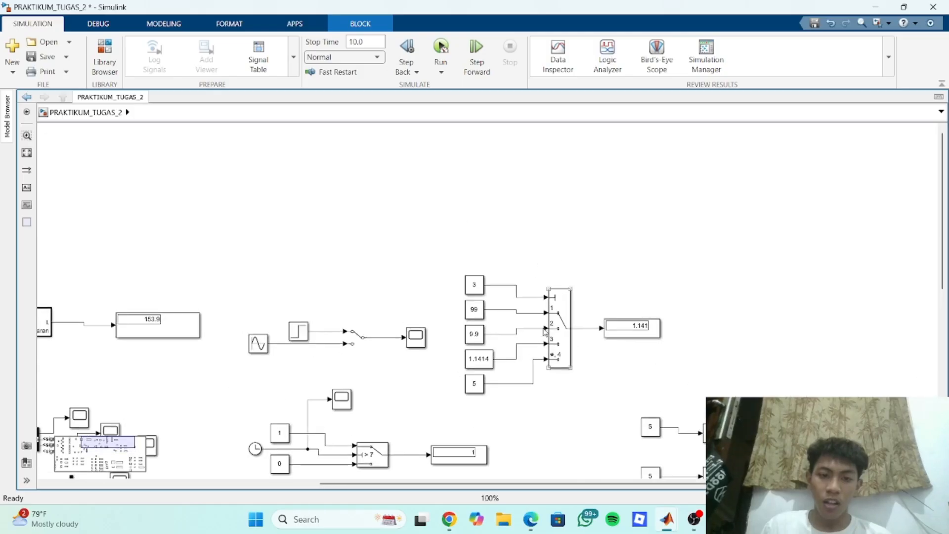
click(352, 345)
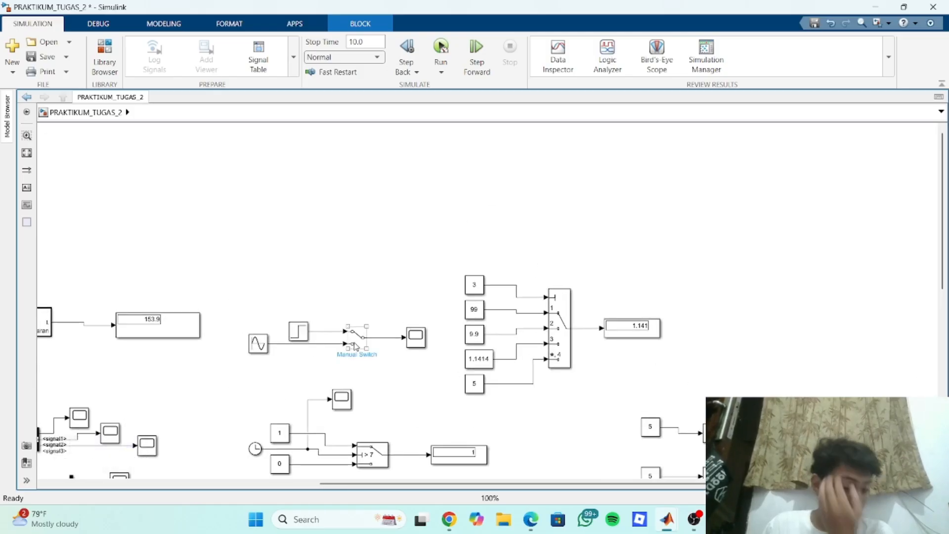
click(301, 336)
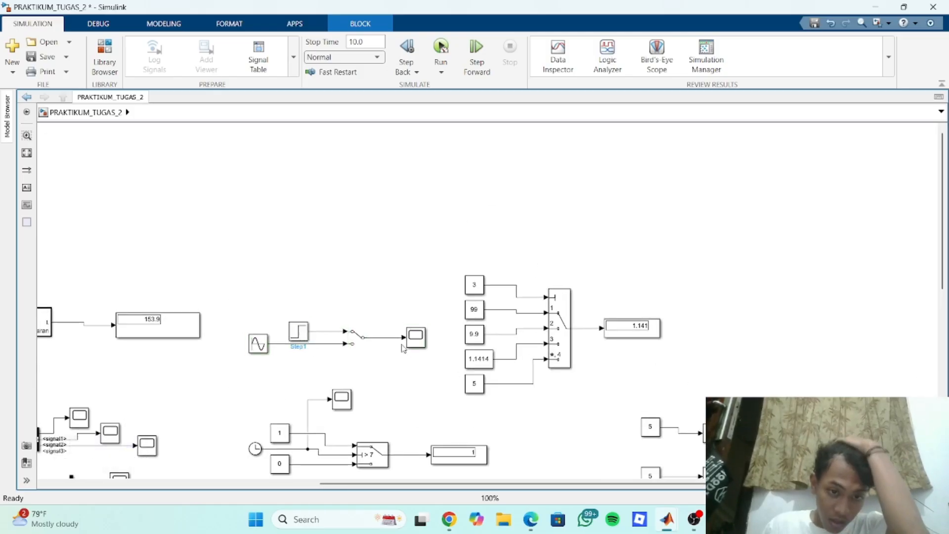
drag(381, 408, 400, 263)
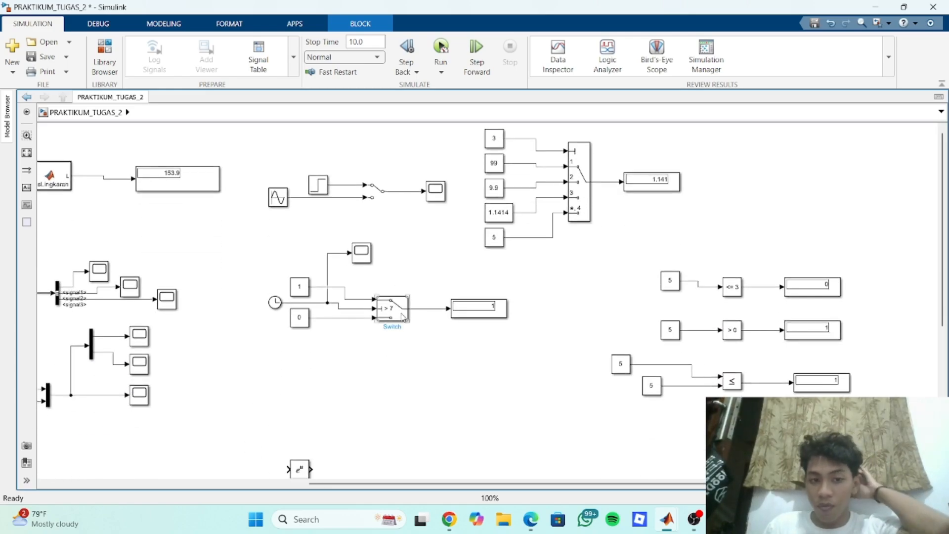
Step: Examine the constant comparison, zero comparison and Relational Operator groups with their Constant inputs and Displays
drag(683, 340, 561, 317)
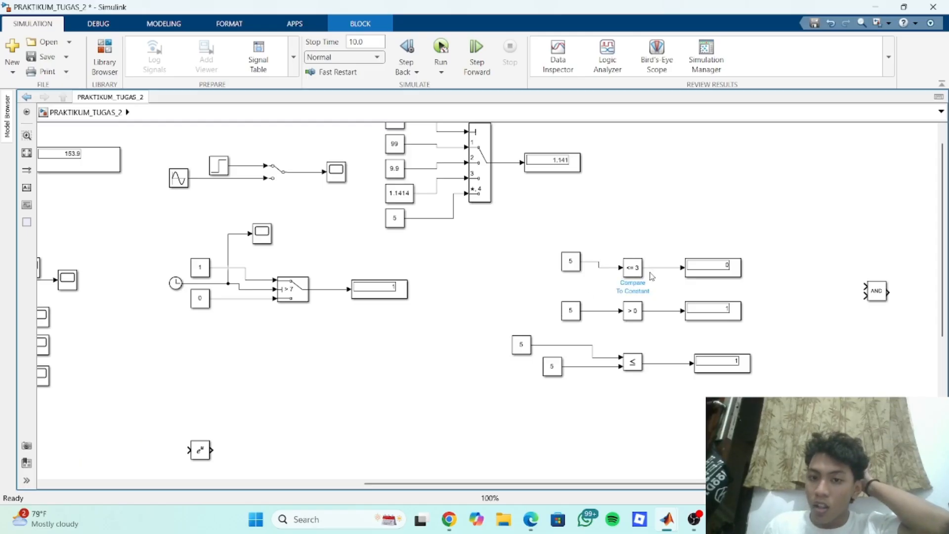
click(640, 276)
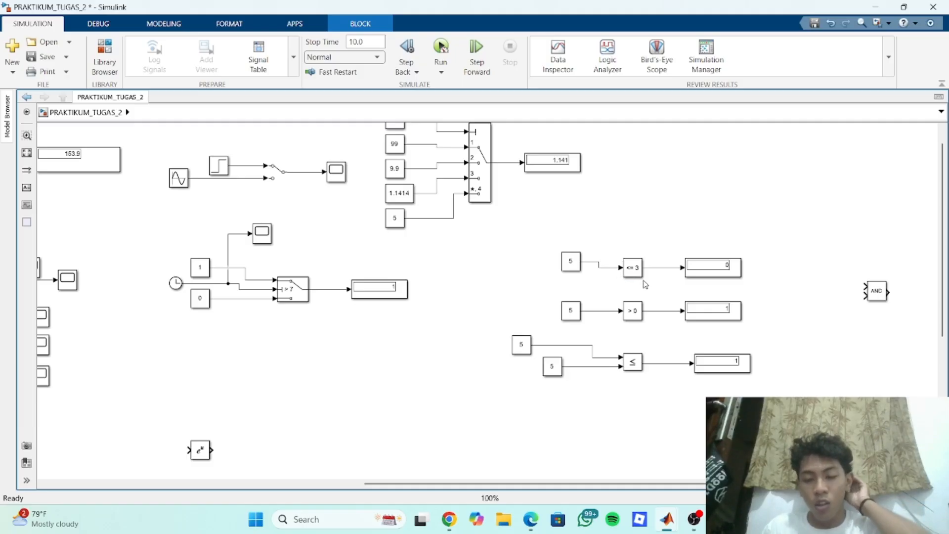
scroll(646, 285, up, 5)
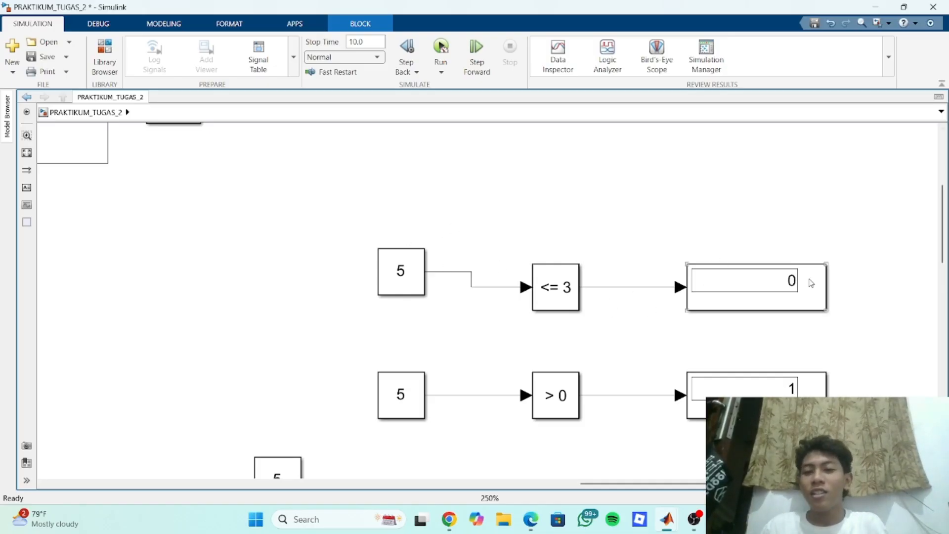
scroll(557, 381, down, 3)
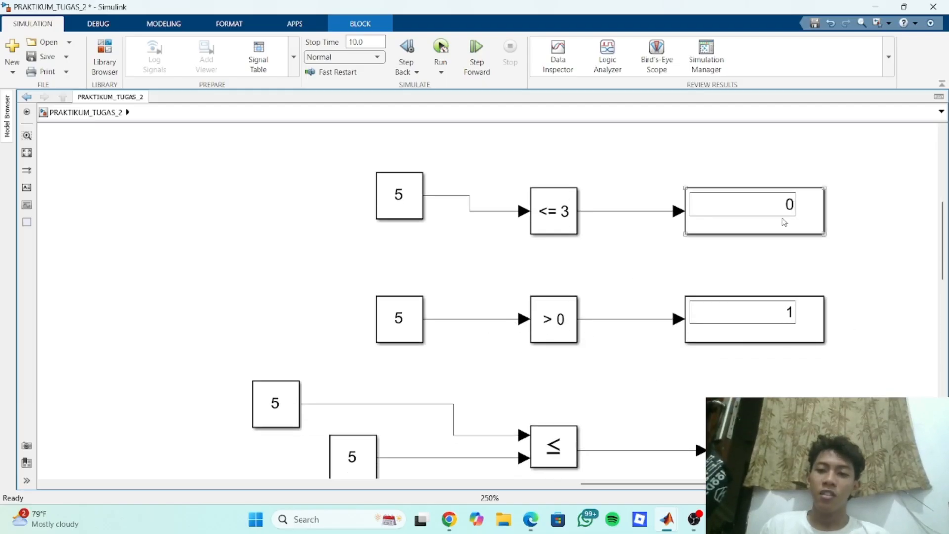
scroll(701, 266, down, 1)
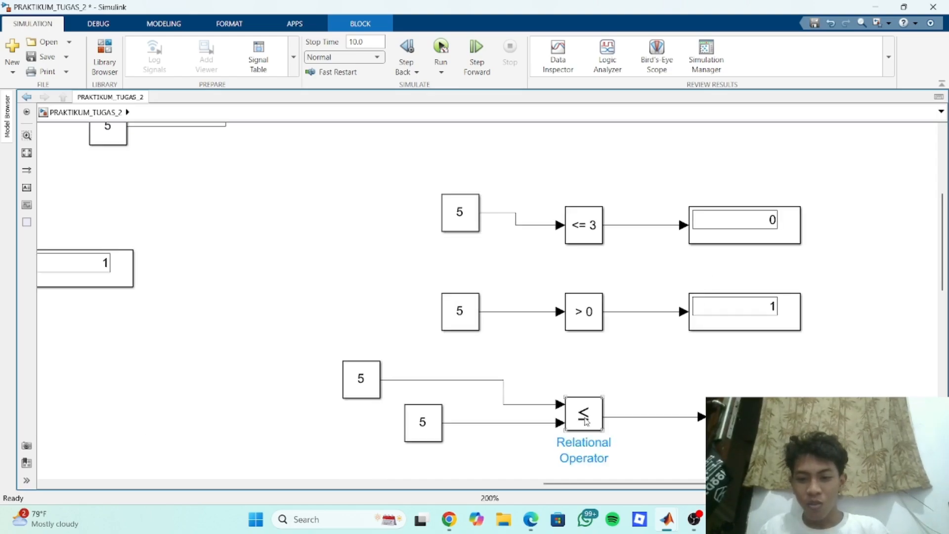
scroll(585, 421, down, 3)
scroll(586, 421, right, 1)
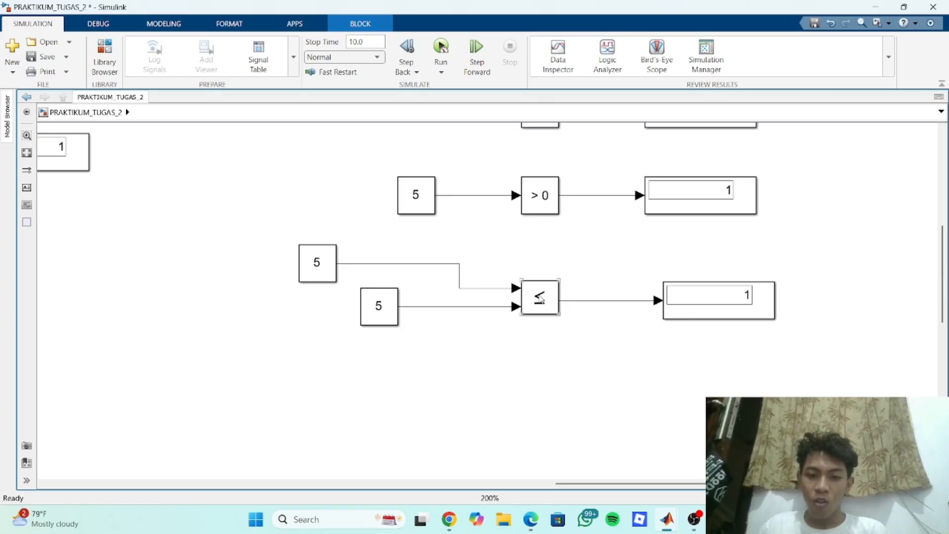
scroll(614, 371, down, 5)
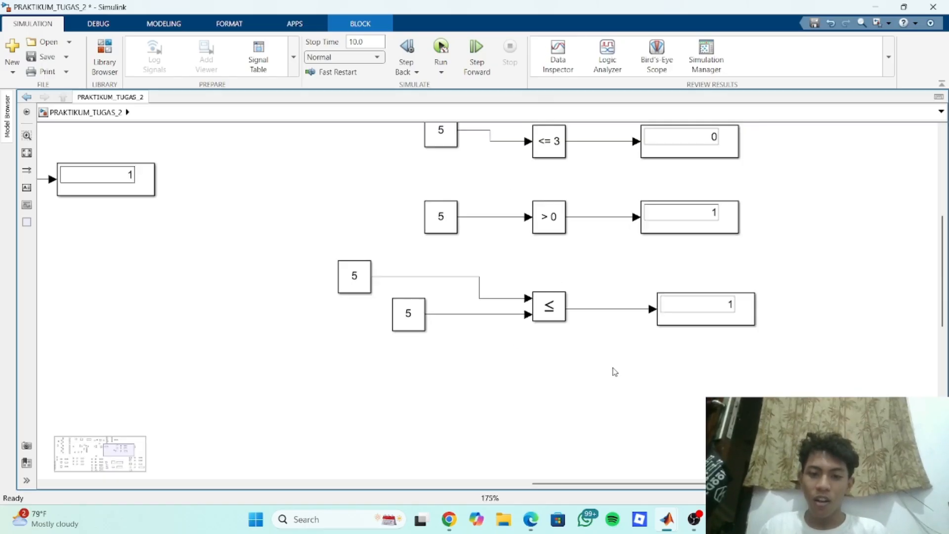
scroll(685, 346, up, 2)
Step: Examine the unconnected AND block and the min, max, sum and Matrix Multiply groups
drag(685, 346, 426, 411)
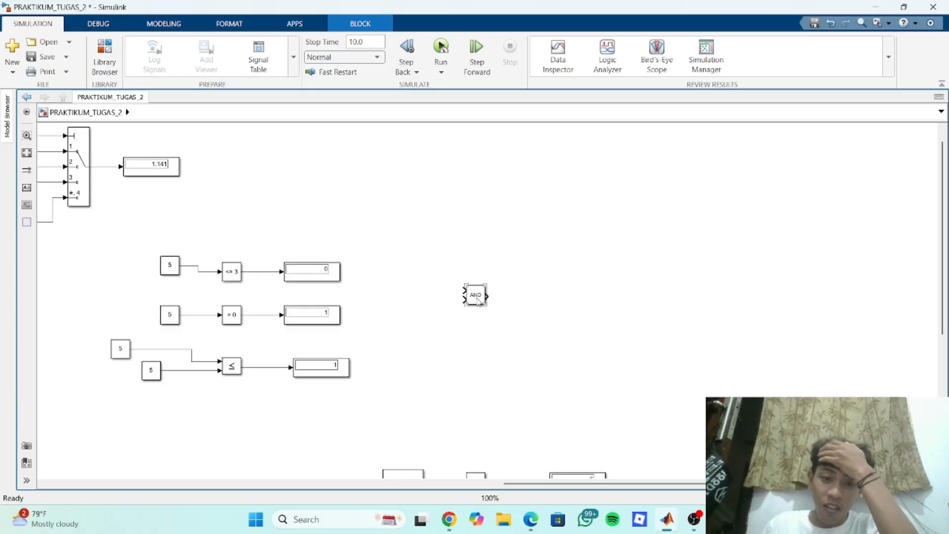
scroll(472, 346, down, 3)
scroll(472, 284, up, 2)
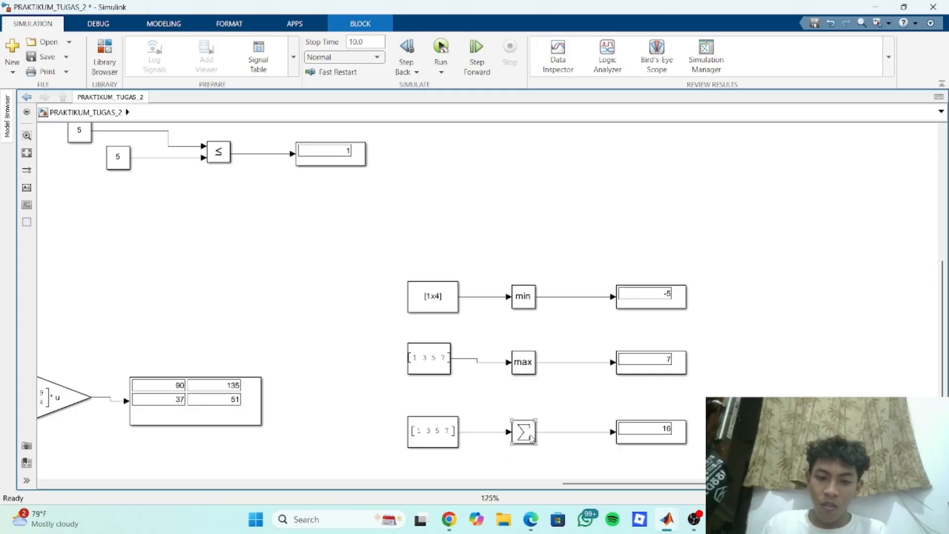
scroll(532, 438, down, 5)
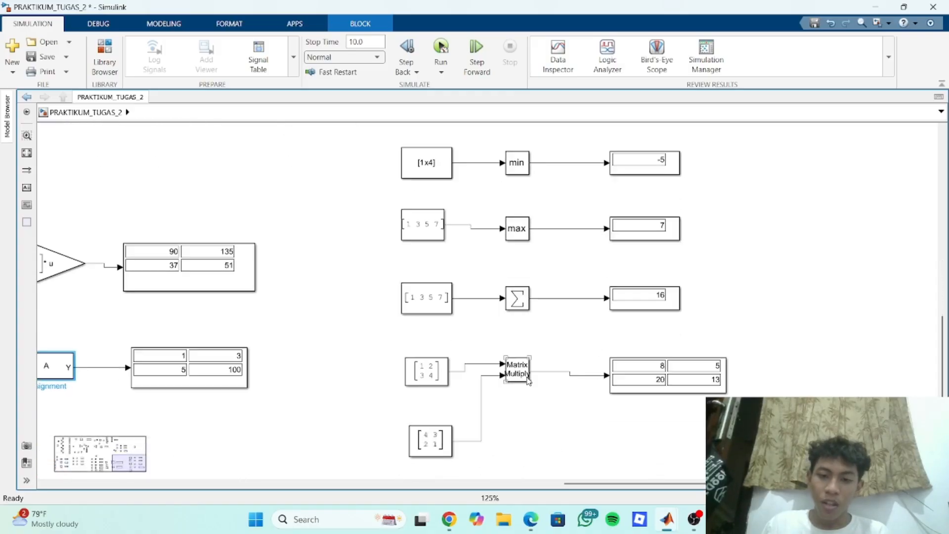
scroll(529, 381, down, 1)
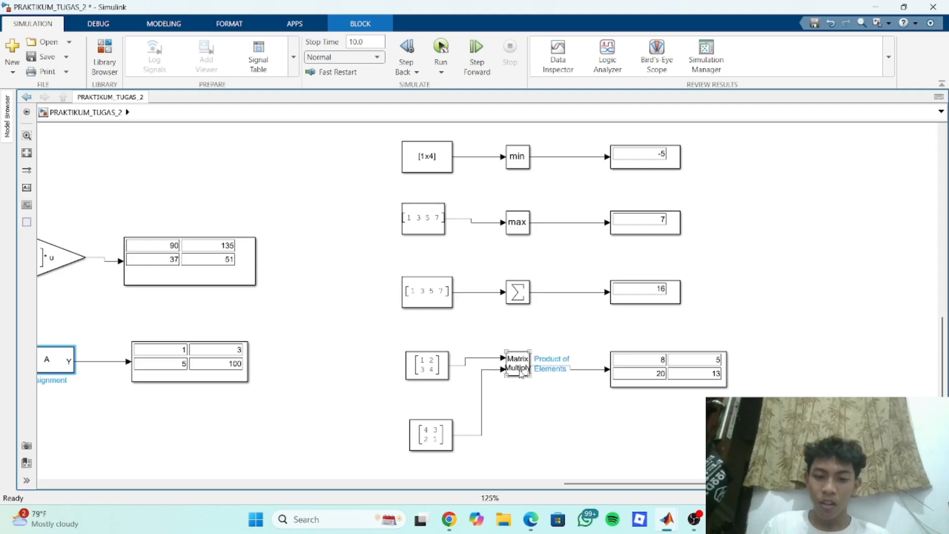
scroll(643, 436, down, 4)
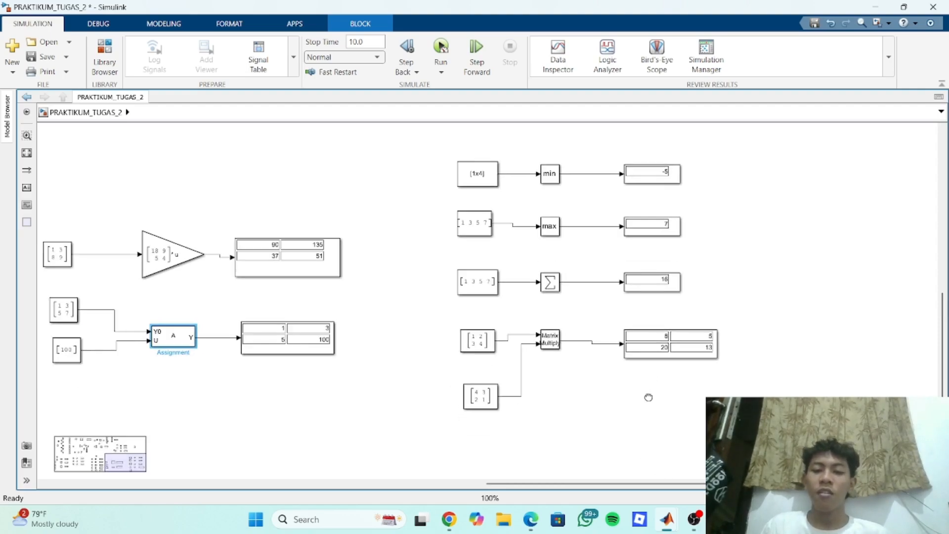
scroll(459, 360, down, 2)
drag(397, 294, 523, 371)
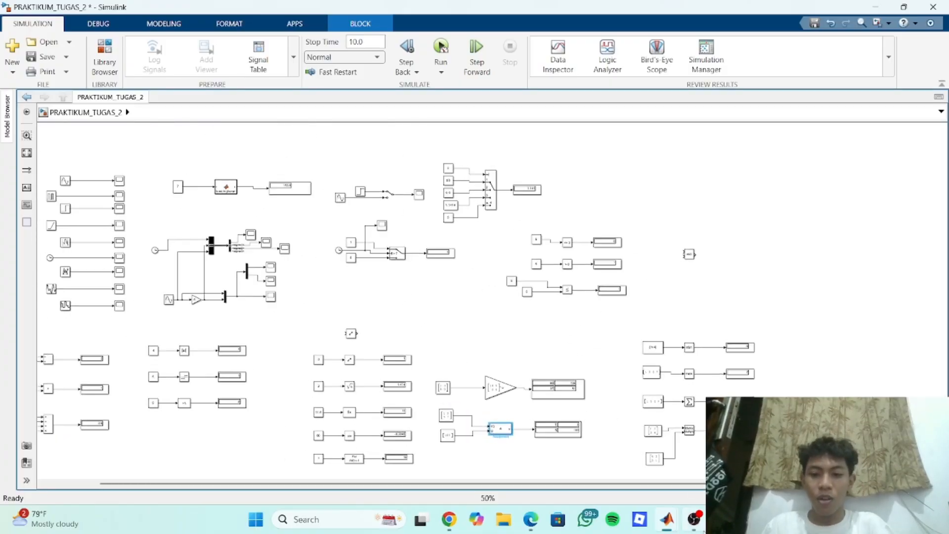
mouse_move(695, 525)
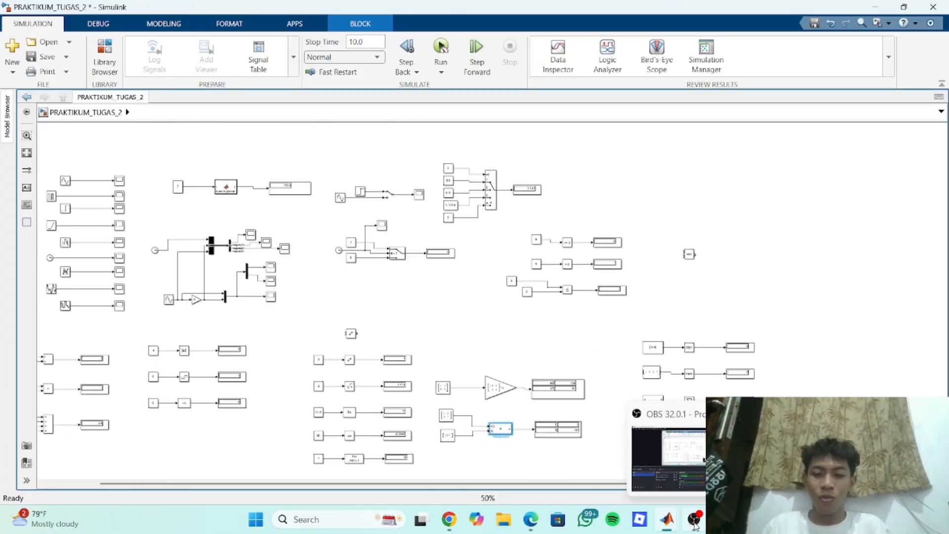